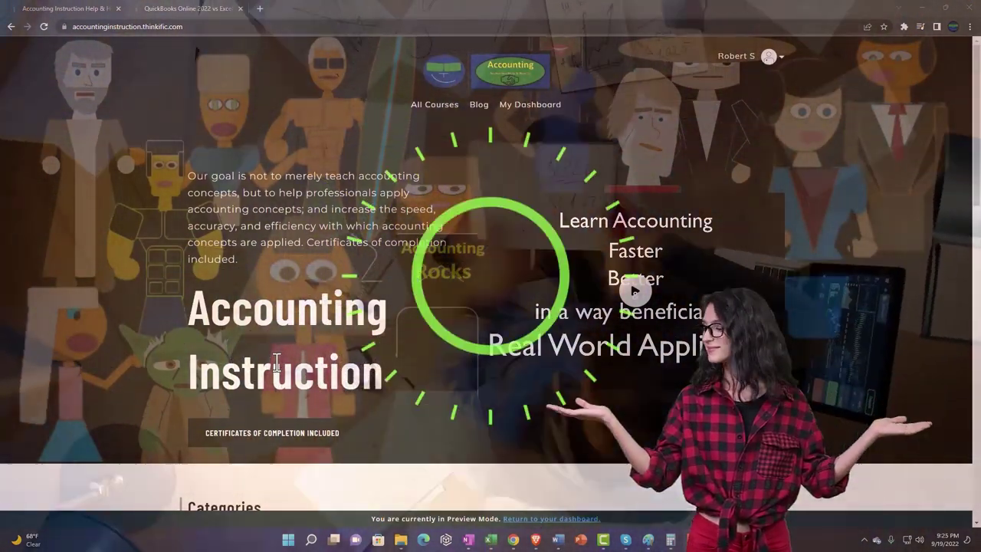
# Browse the accounting course categories and the lesson list of the QuickBooks Online 2022 course
pyautogui.scroll(-7, 135, 420)
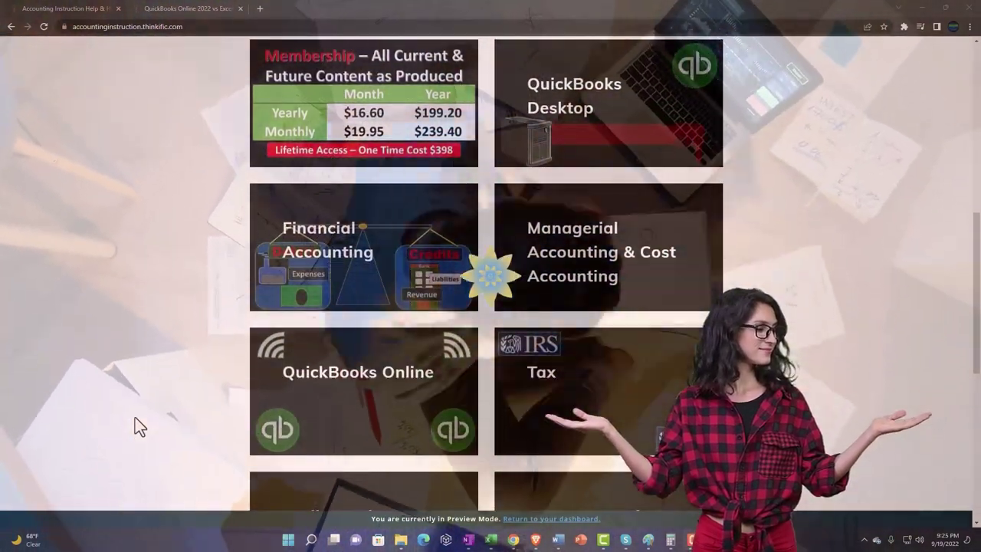
pyautogui.scroll(-5, 135, 420)
pyautogui.scroll(-1, 135, 426)
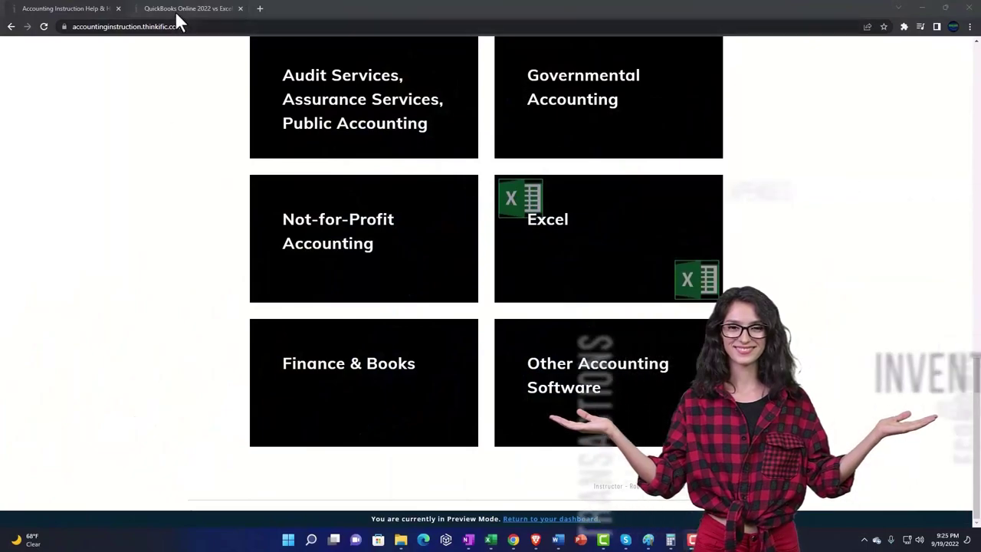
pyautogui.click(175, 8)
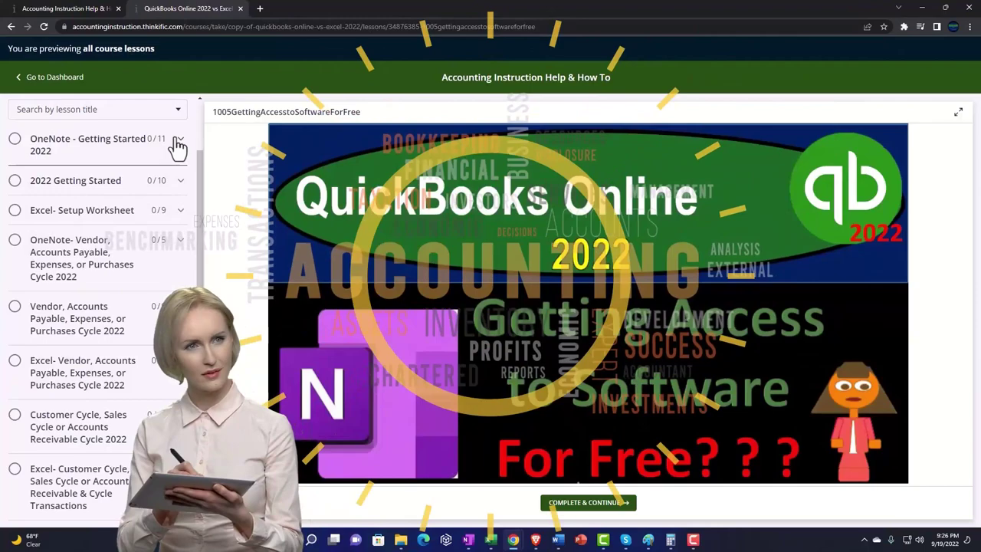
pyautogui.click(177, 144)
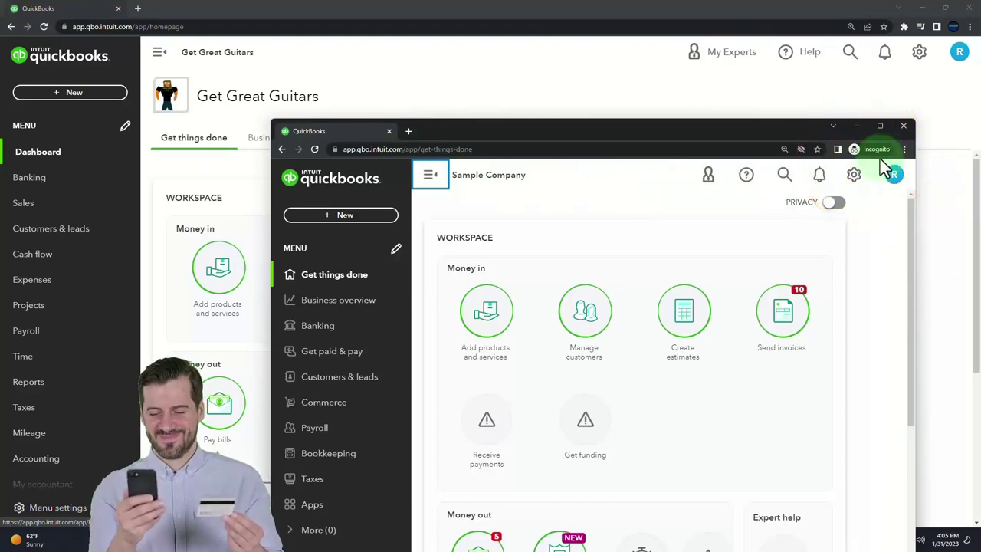
# Check the browser's incognito window option and the sample company's setting for switching between Business and Accountant view
pyautogui.click(904, 151)
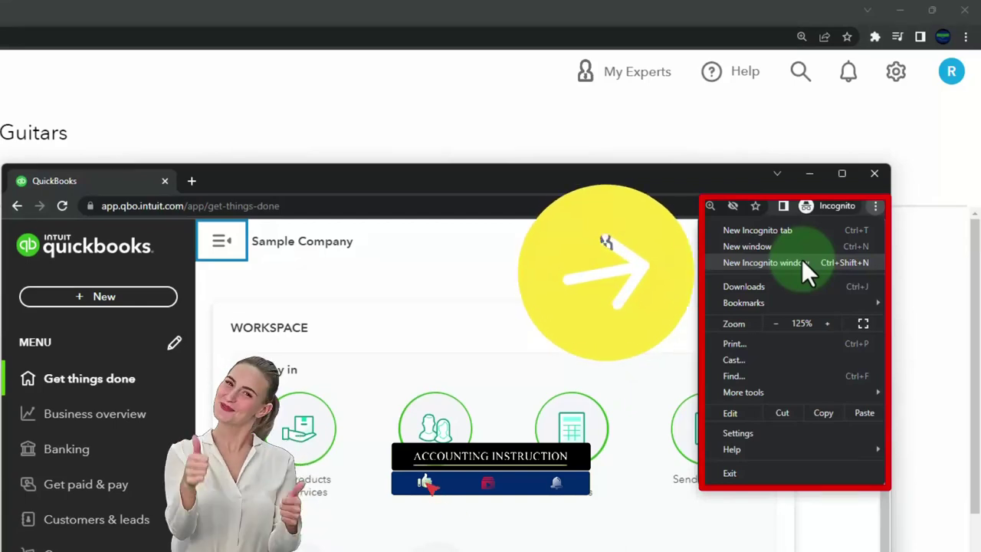
pyautogui.click(307, 261)
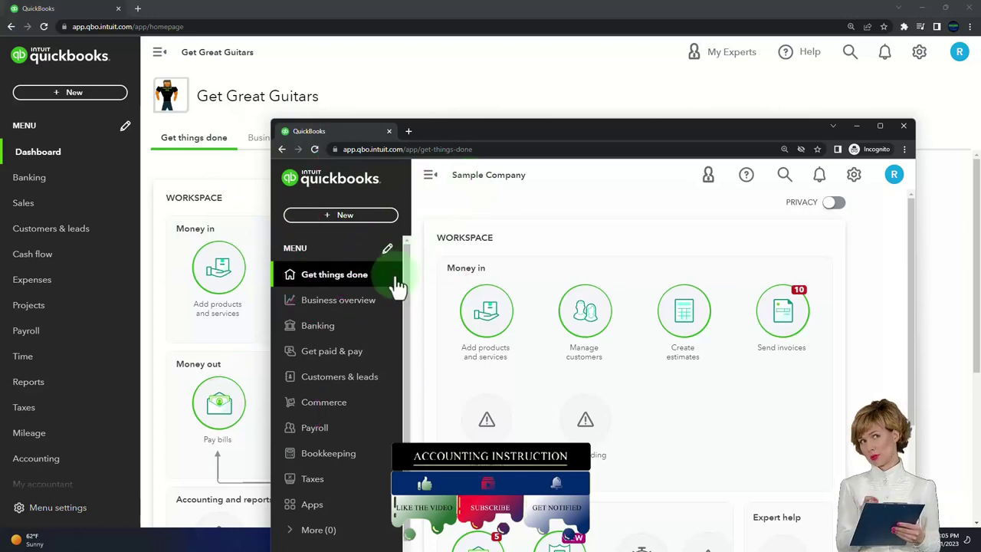
pyautogui.click(855, 180)
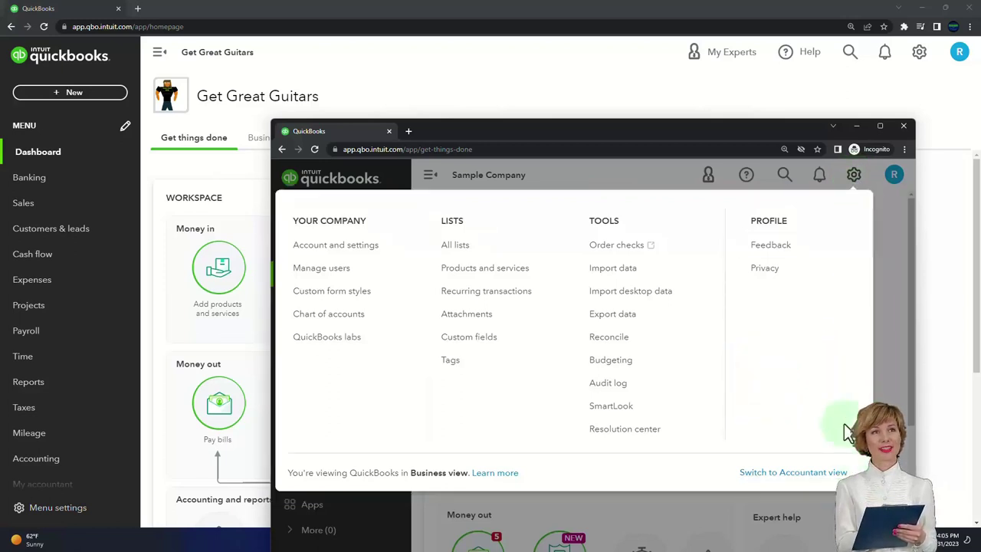
# Move the sample company window aside and open the Balance Sheet report for Get Great Guitars
pyautogui.moveTo(601, 133); pyautogui.dragTo(980, 46)
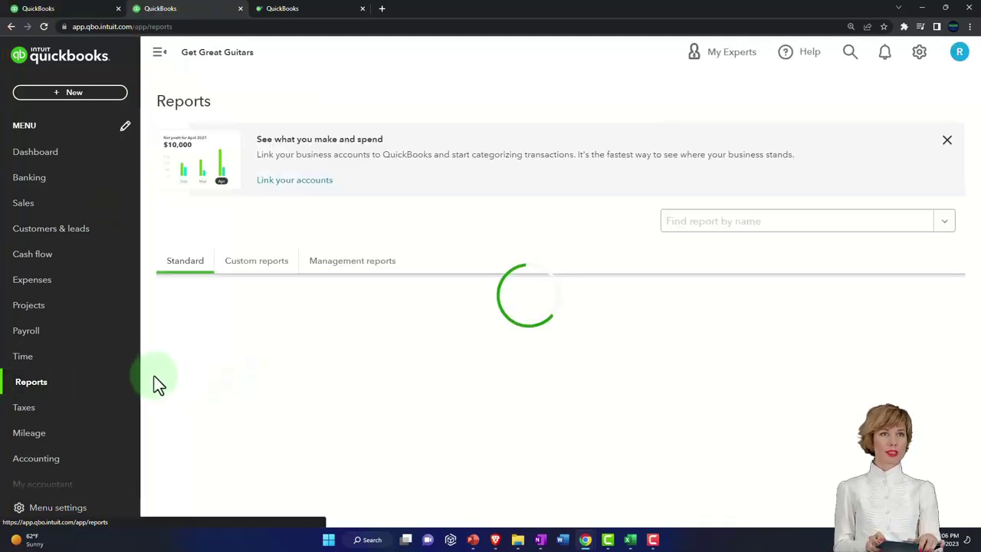
pyautogui.click(225, 384)
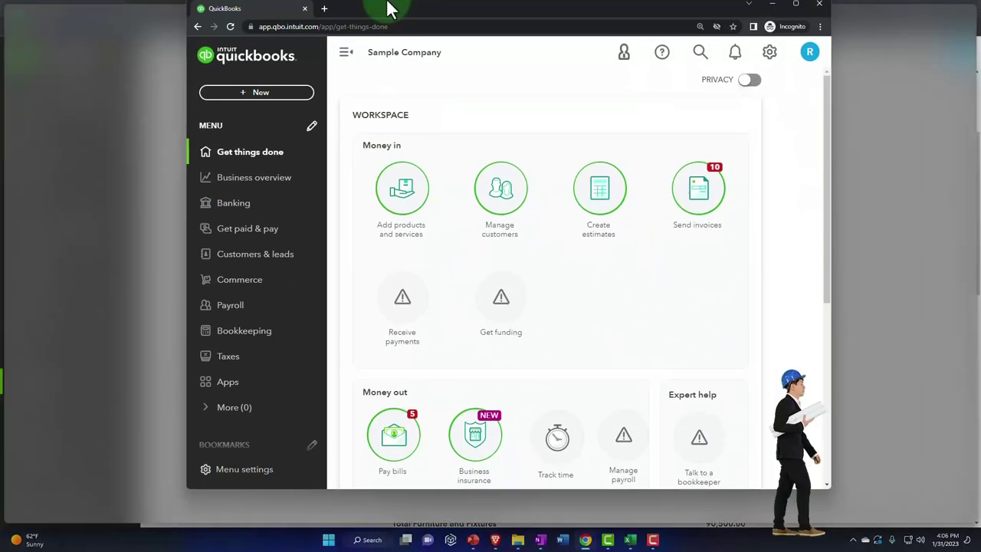
# Maximize the sample company window and examine where reports are found in its Business view navigation
pyautogui.doubleClick(387, 10)
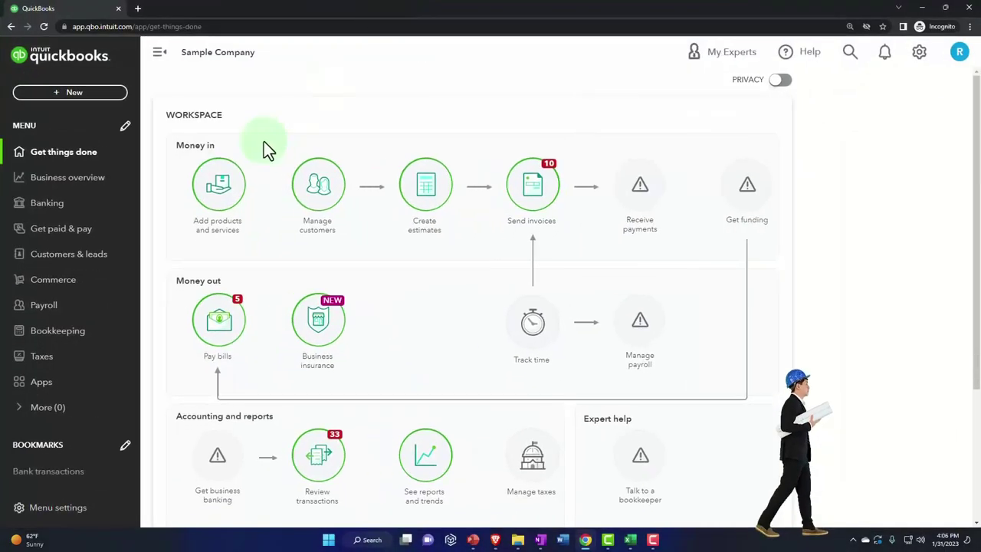
pyautogui.click(85, 184)
pyautogui.click(73, 123)
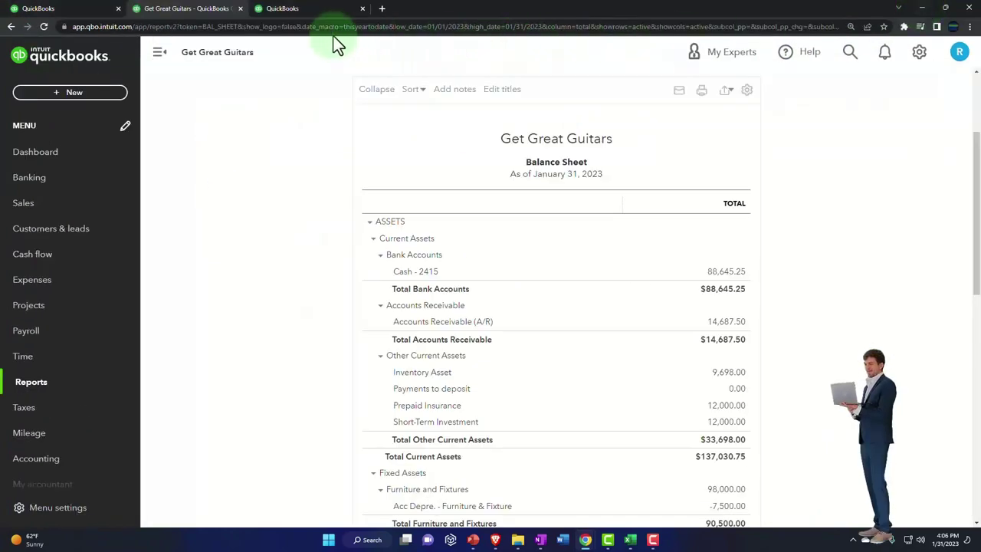
# Open the favorite Profit and Loss report for Get Great Guitars in the other dashboard tab
pyautogui.click(309, 9)
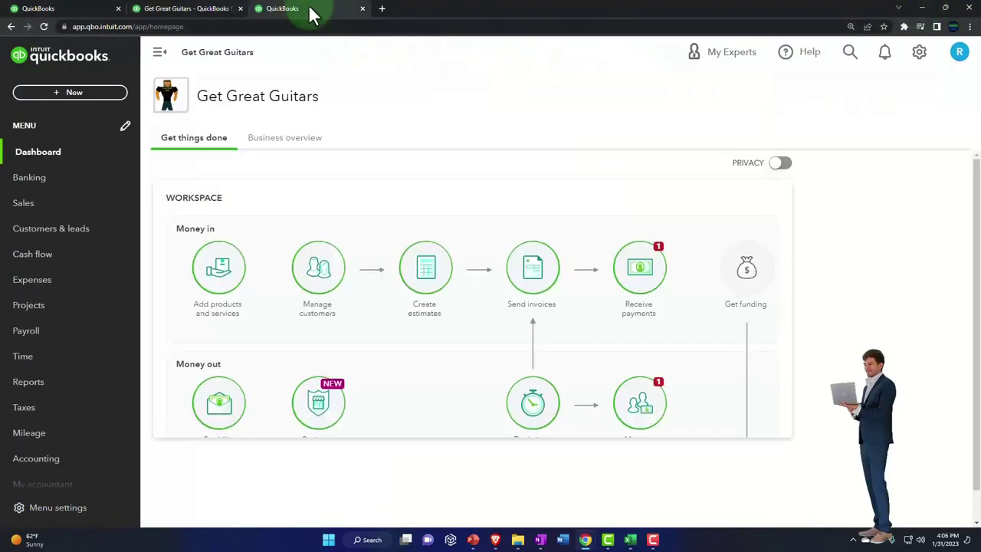
pyautogui.click(55, 389)
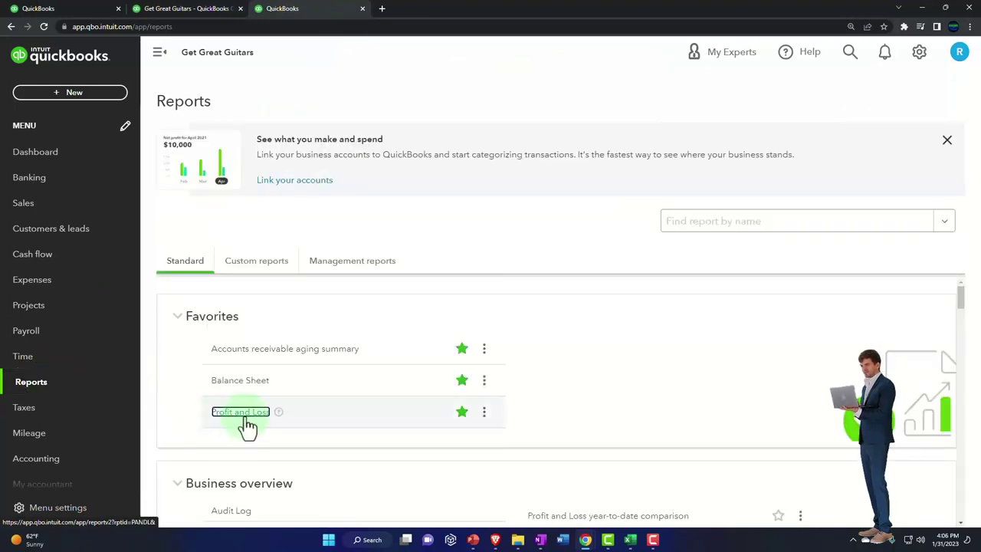
pyautogui.click(246, 420)
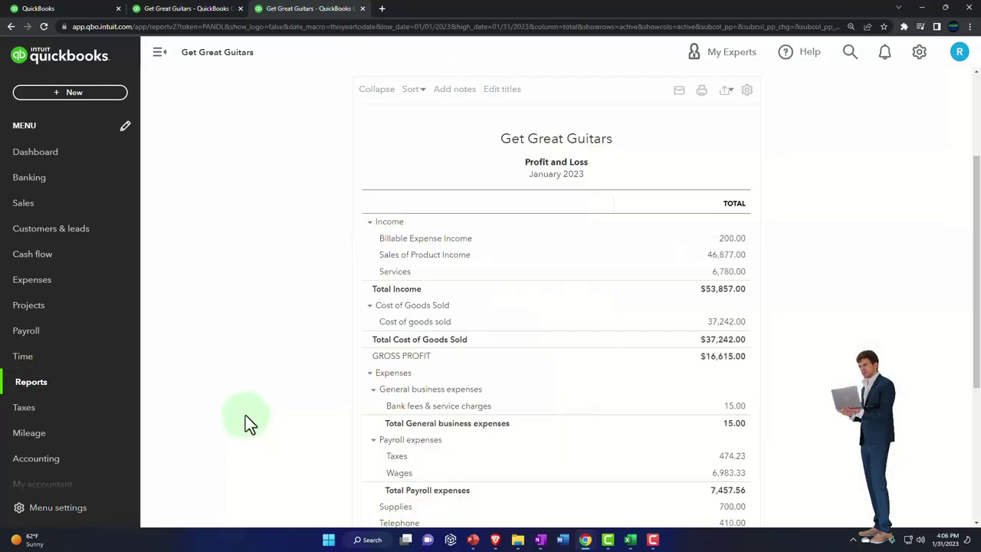
# Collapse the navigation menu and set the Profit and Loss report period to 01/01/2023 through 02/28/2023
pyautogui.click(160, 57)
pyautogui.scroll(2, 115, 269)
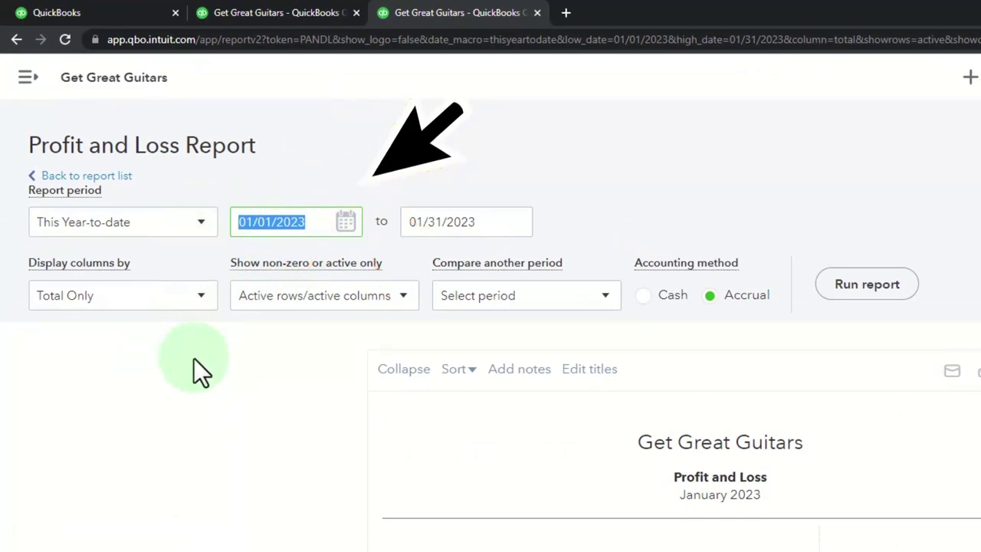
pyautogui.write('010123')
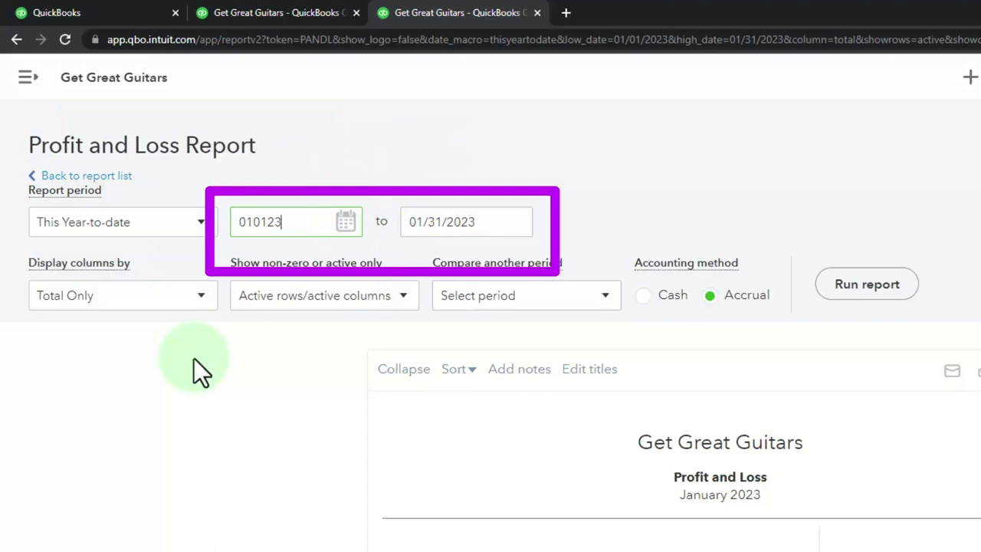
pyautogui.press('Tab')
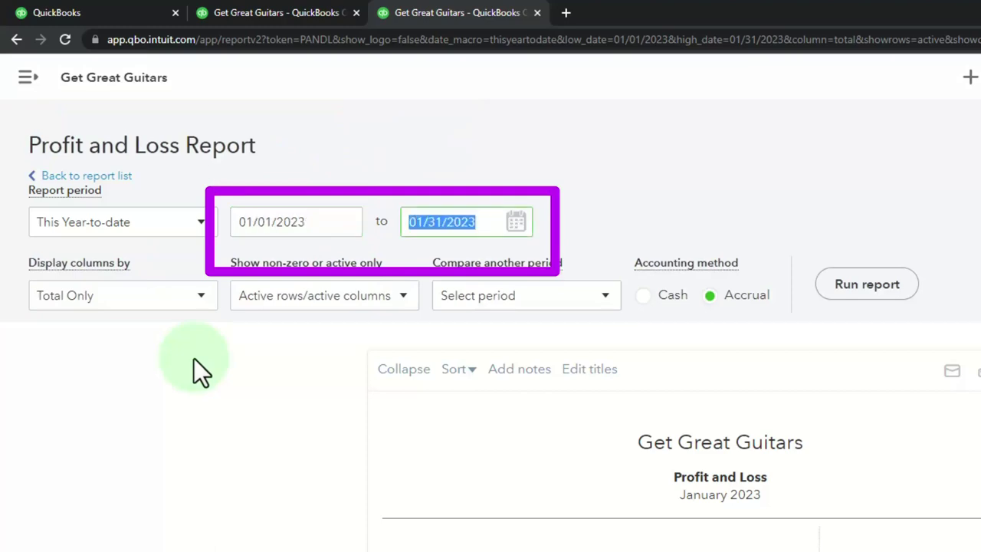
pyautogui.write('02/28/2023')
pyautogui.press('Tab')
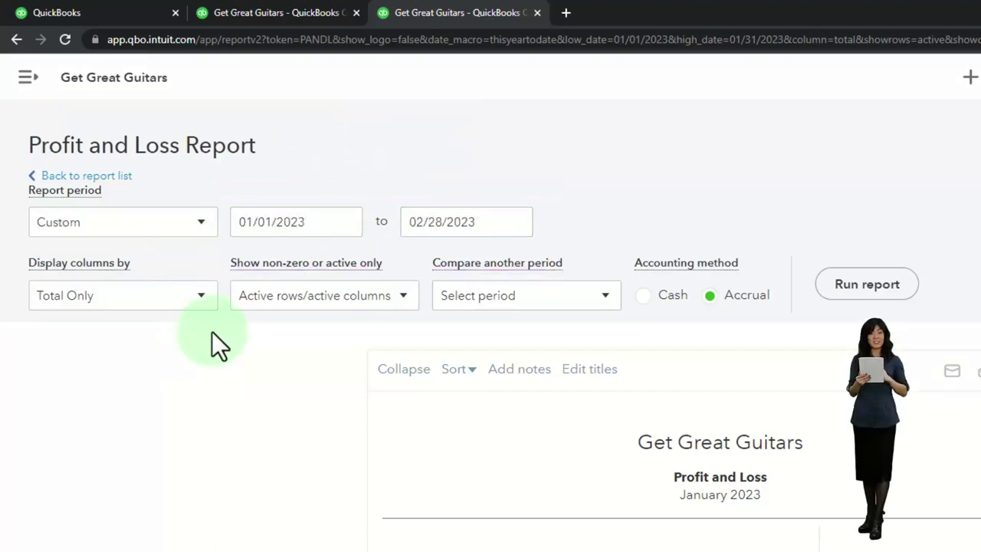
# Display the Profit and Loss columns by Months and run the report
pyautogui.click(201, 295)
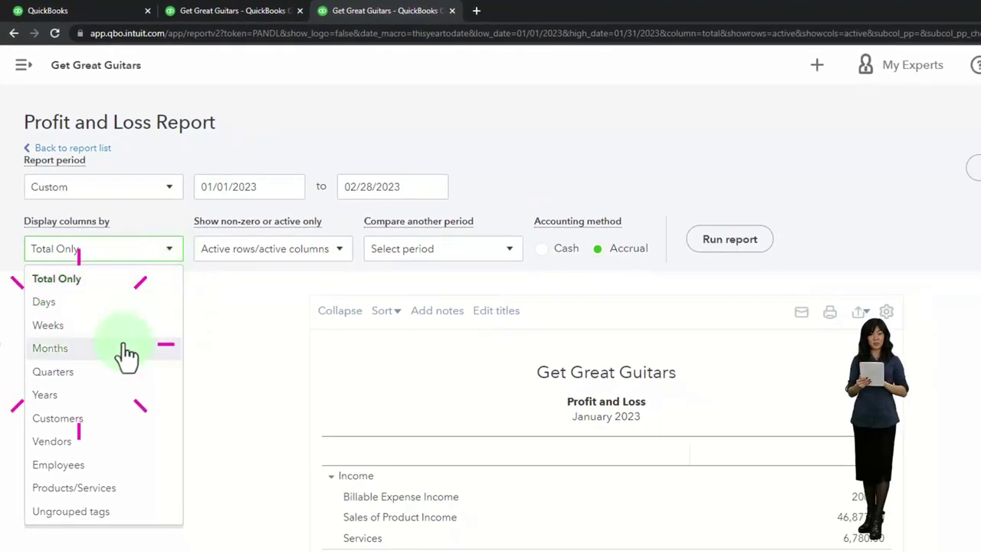
pyautogui.click(123, 361)
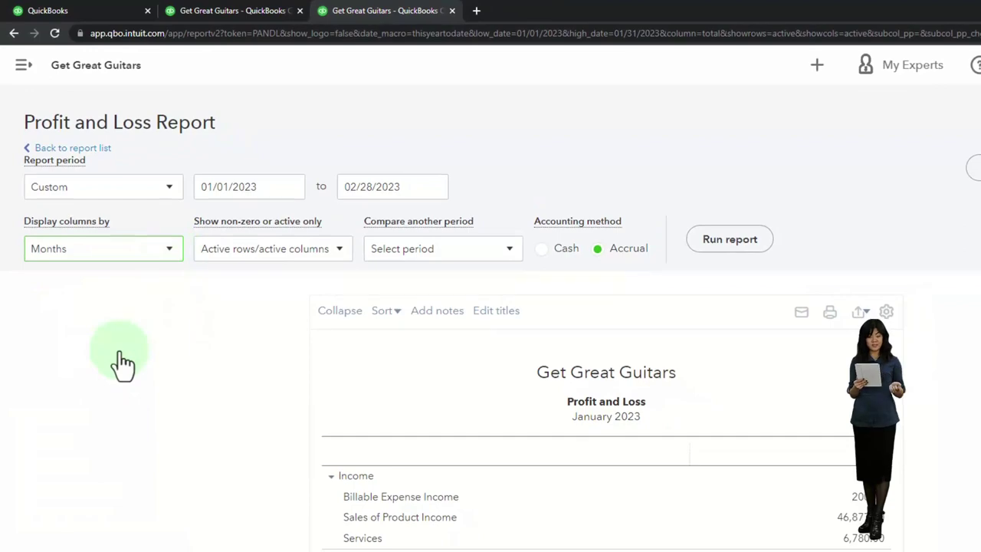
pyautogui.click(728, 241)
pyautogui.hotkey('ctrl', '+')
pyautogui.hotkey('ctrl', '+')
pyautogui.hotkey('ctrl', '+')
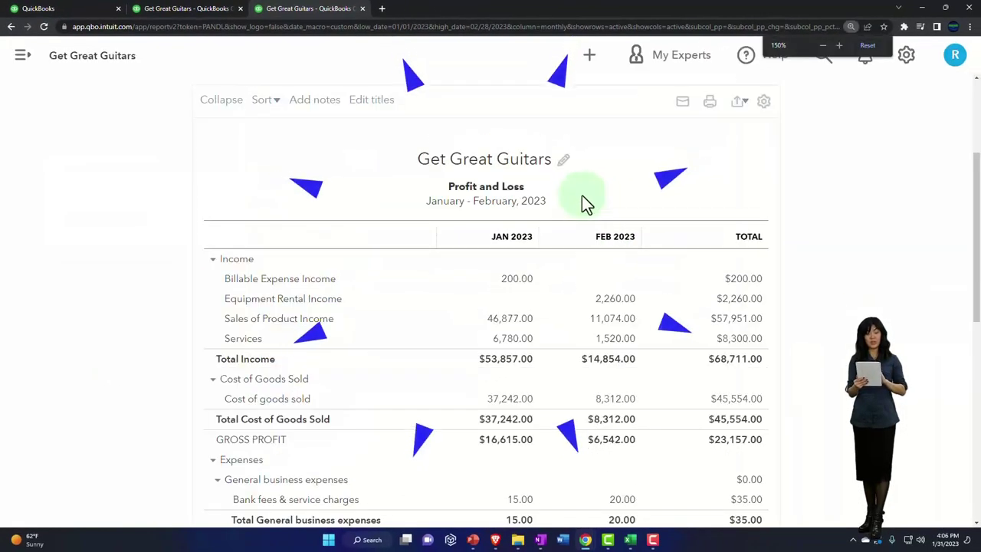
# On the Balance Sheet report, collapse the navigation menu and set the period to 01/01/2023 through 02/28/2023
pyautogui.click(190, 14)
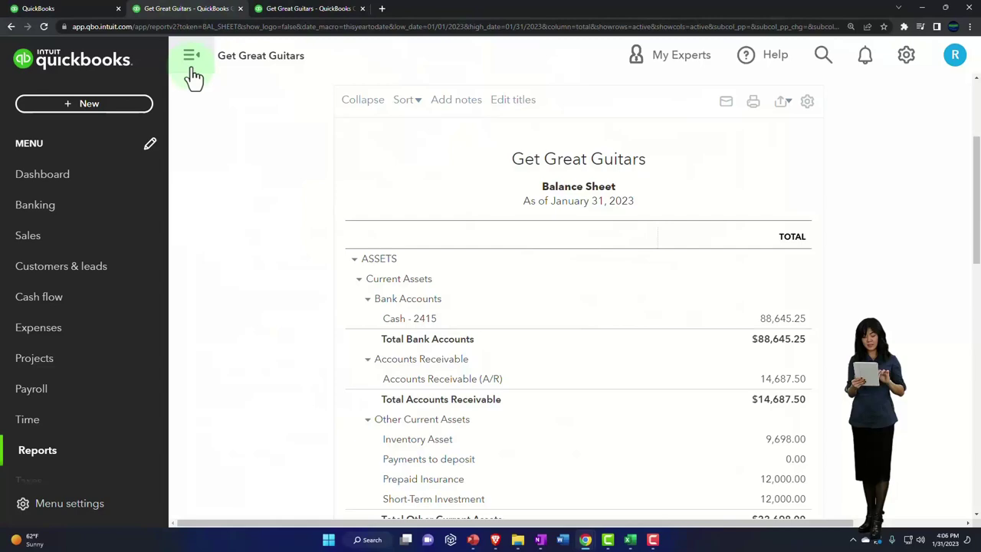
pyautogui.click(192, 60)
pyautogui.scroll(3, 222, 153)
pyautogui.click(245, 170)
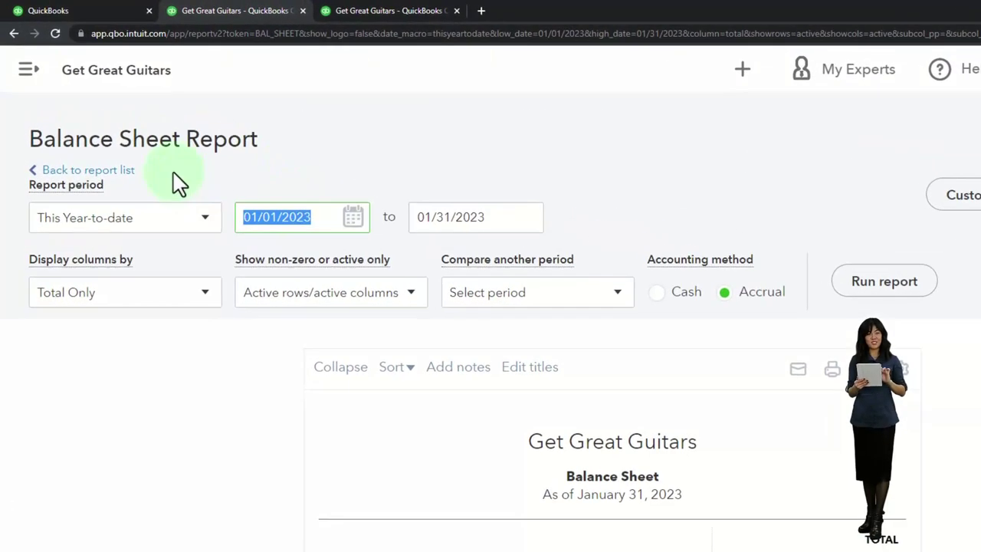
pyautogui.write('01')
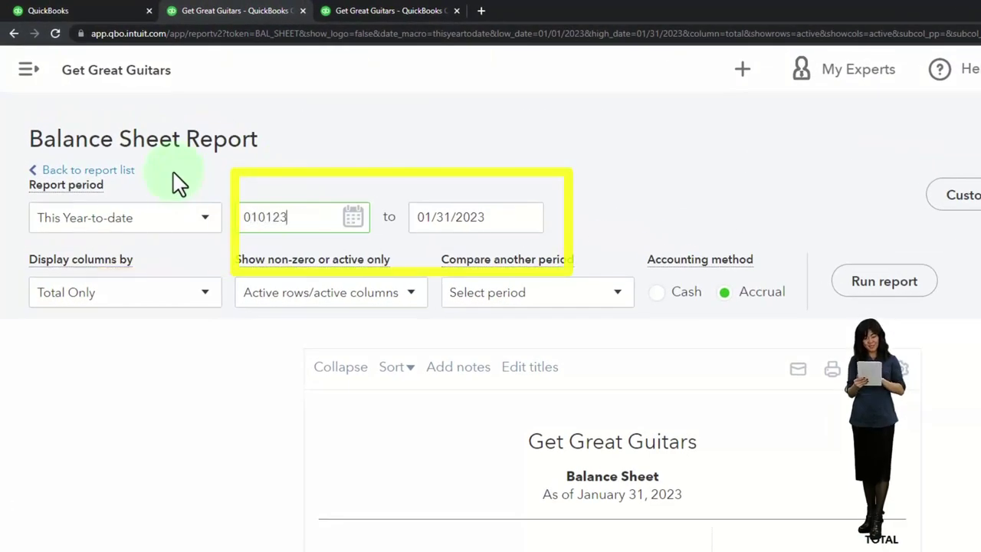
pyautogui.click(174, 174)
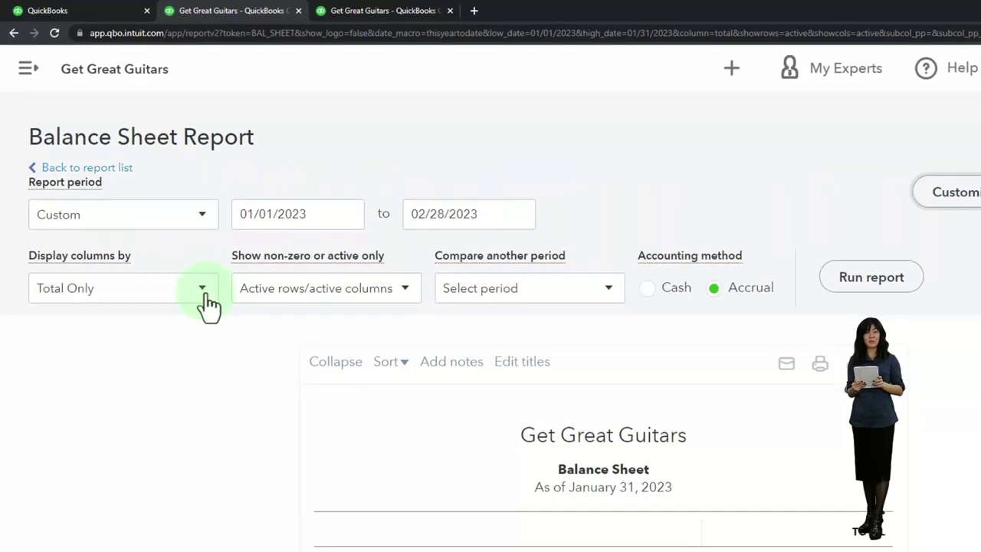
# Display the Balance Sheet columns by Months and run the report
pyautogui.click(203, 294)
pyautogui.click(159, 381)
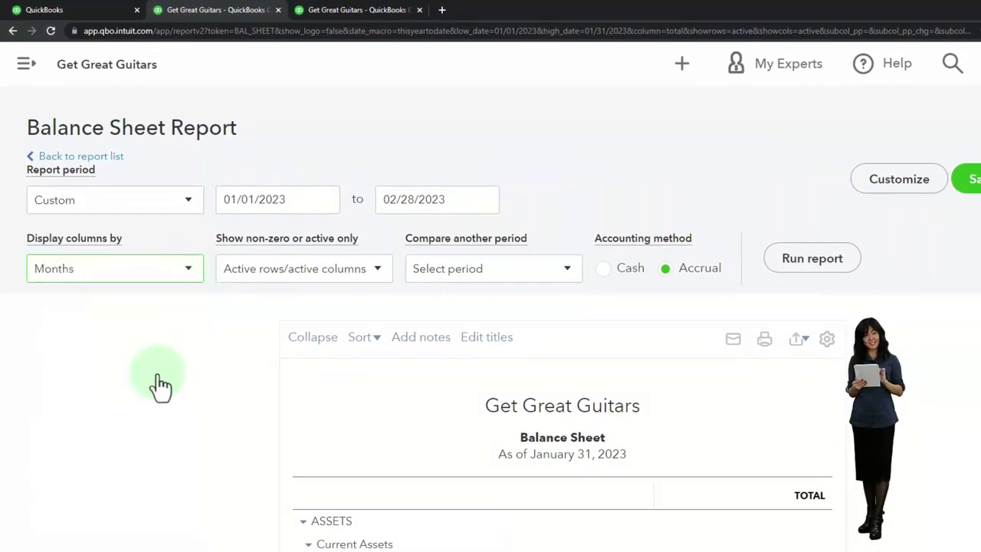
pyautogui.click(812, 258)
pyautogui.scroll(-3, 744, 291)
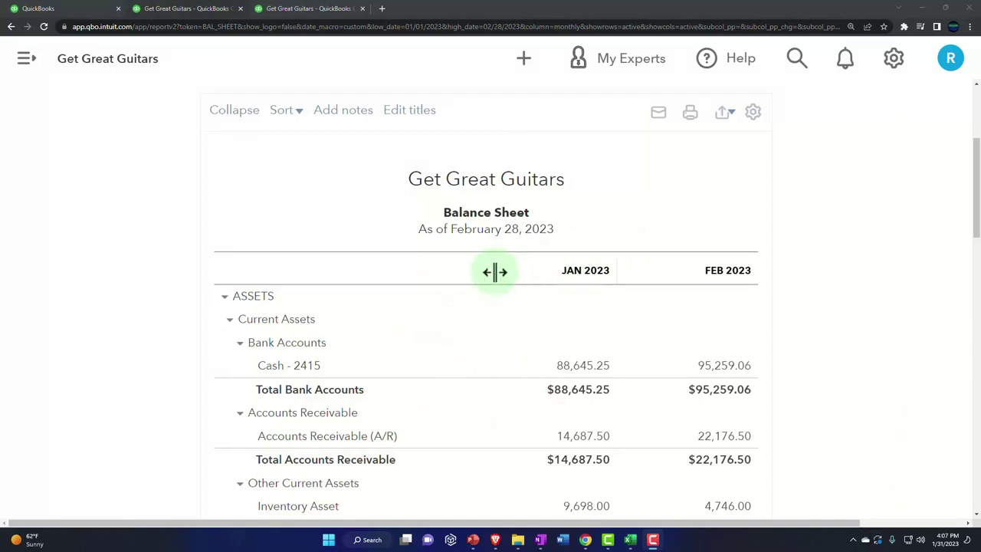
# Review the monthly Balance Sheet's assets and liabilities, and the Profit and Loss through net income
pyautogui.scroll(-5, 495, 272)
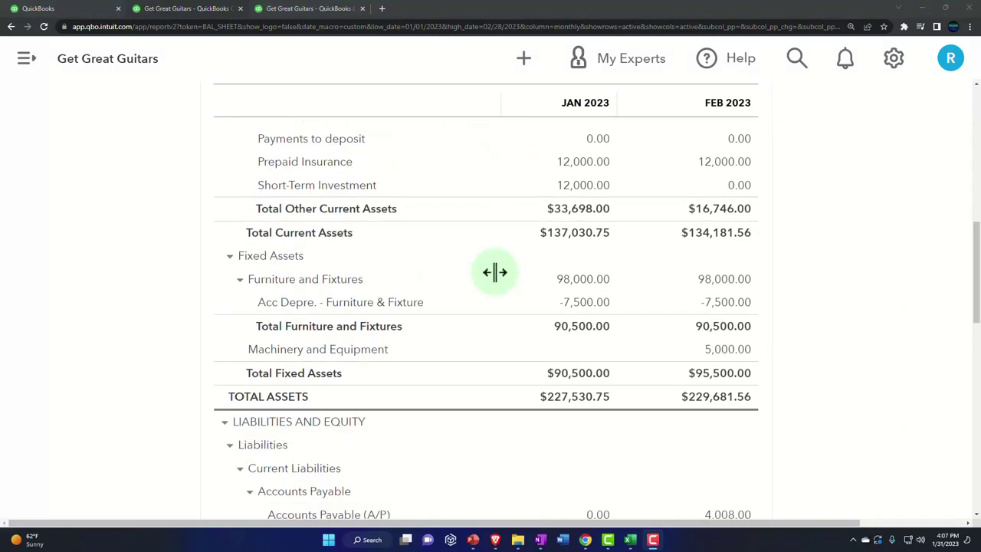
pyautogui.scroll(-4, 494, 271)
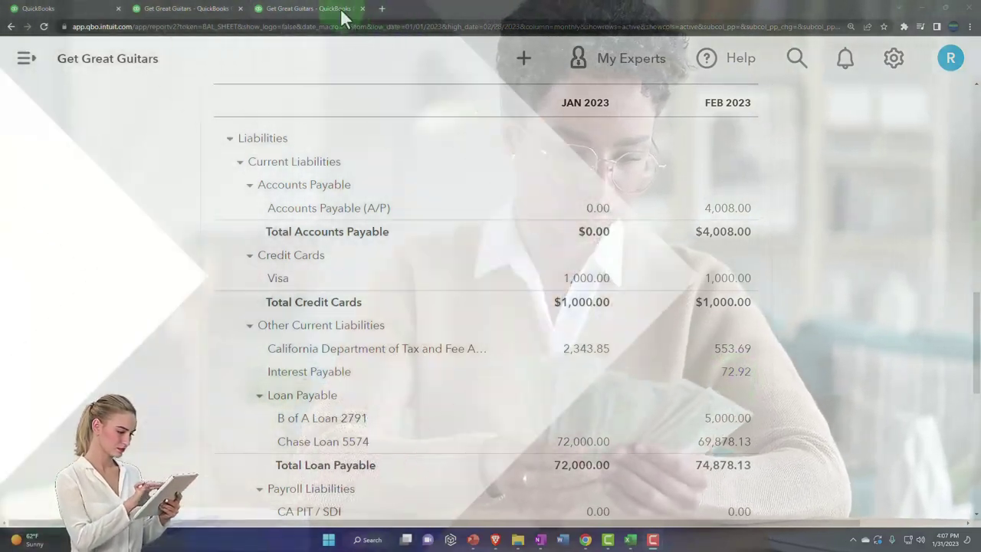
pyautogui.click(314, 9)
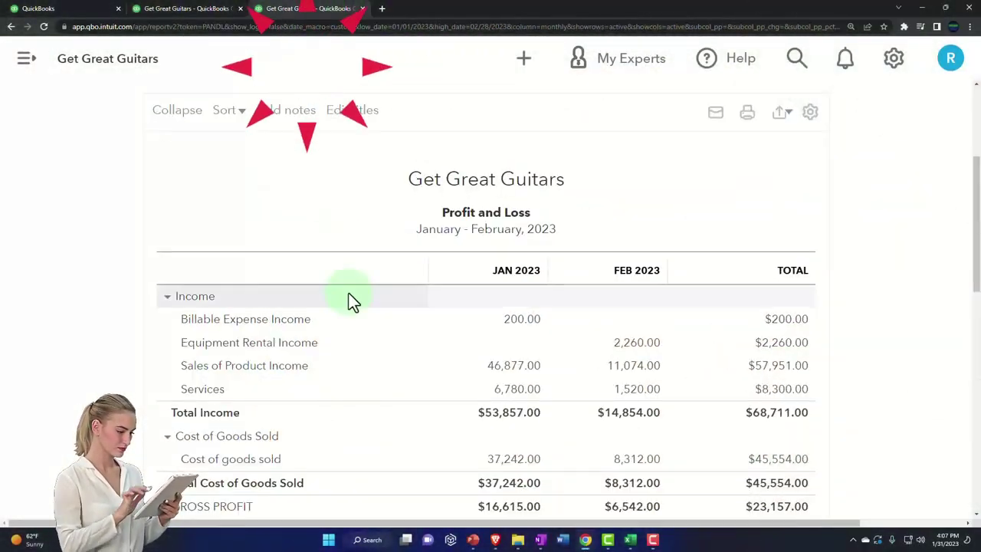
pyautogui.scroll(-8, 349, 296)
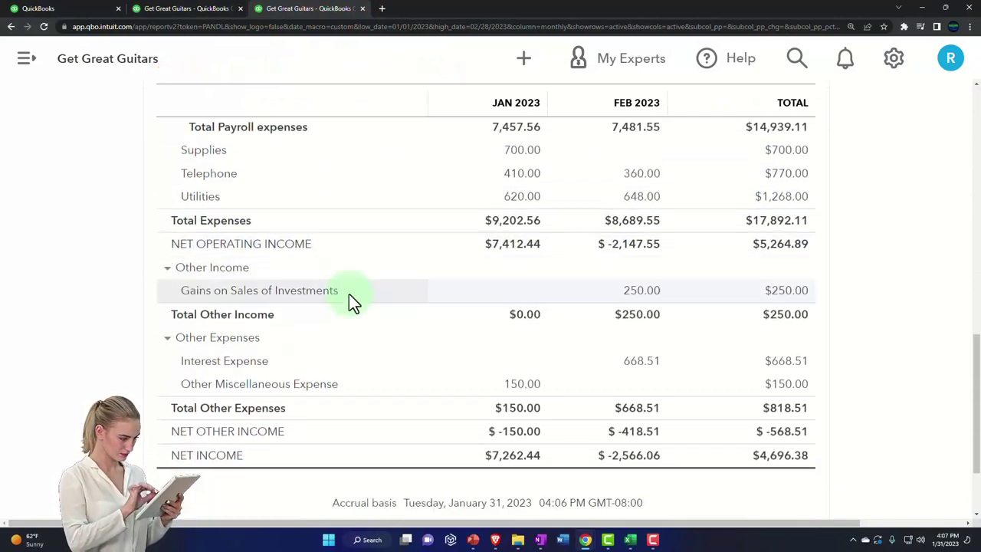
pyautogui.scroll(-3, 349, 295)
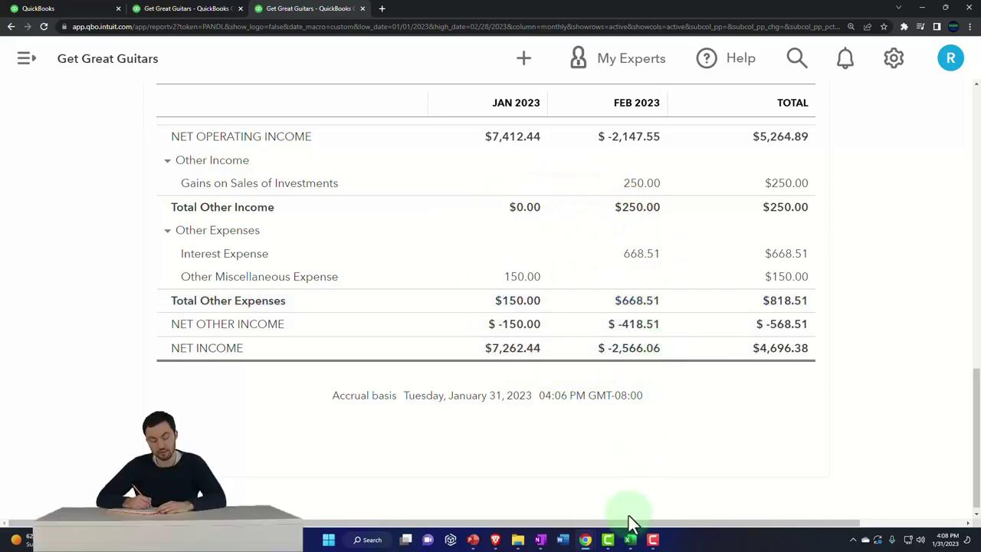
# Switch to the Amortization Table workbook in Excel and inspect the first payment in E4 and the half-month interest formula in J3
pyautogui.click(630, 540)
pyautogui.click(582, 423)
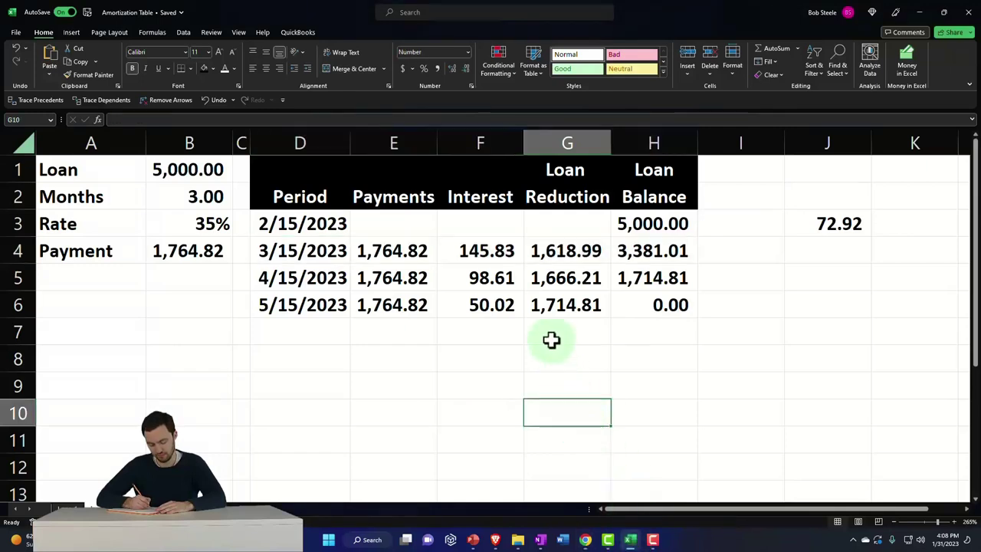
pyautogui.click(382, 250)
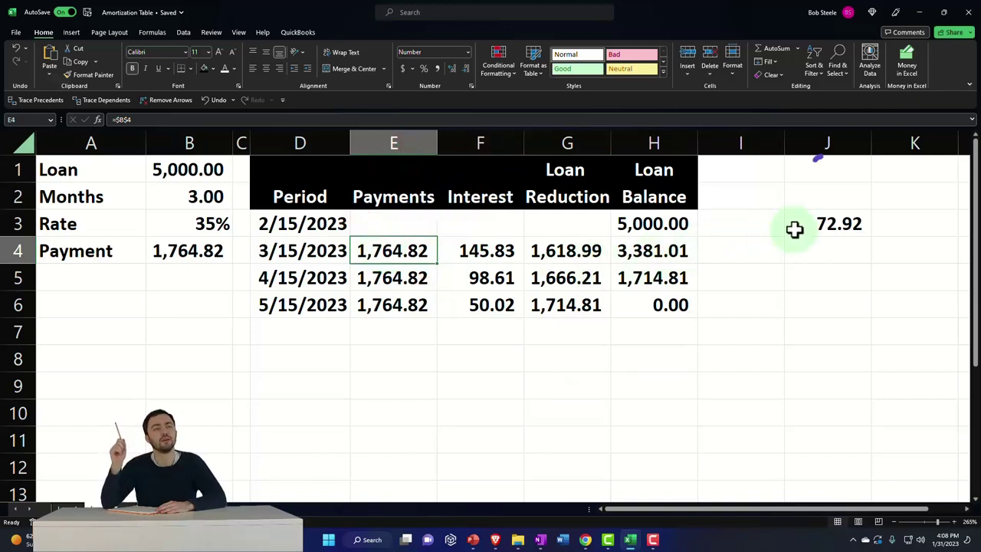
pyautogui.click(828, 225)
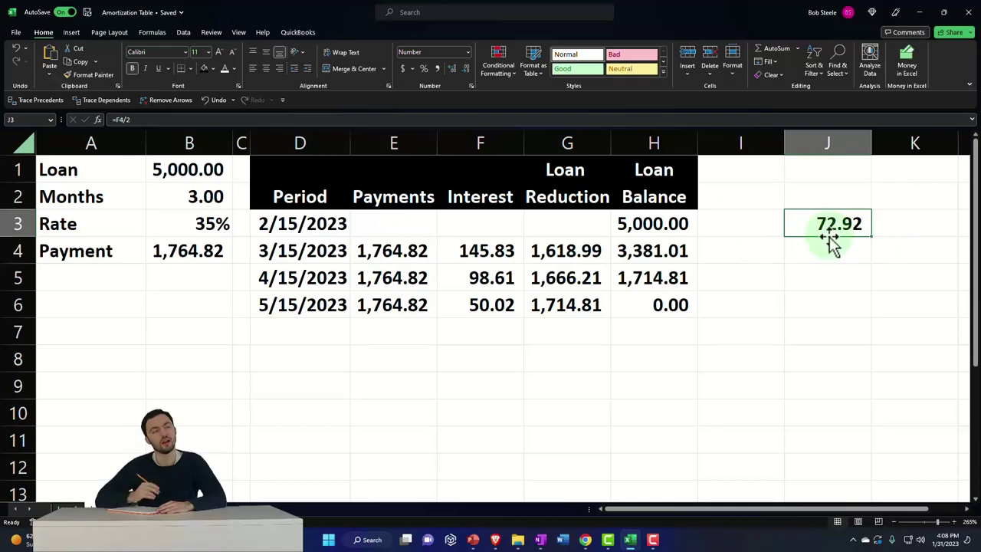
# Move the half-month interest formula from J3 to H8, then switch to QuickBooks and review the Balance Sheet's liabilities
pyautogui.moveTo(592, 365); pyautogui.dragTo(650, 362)
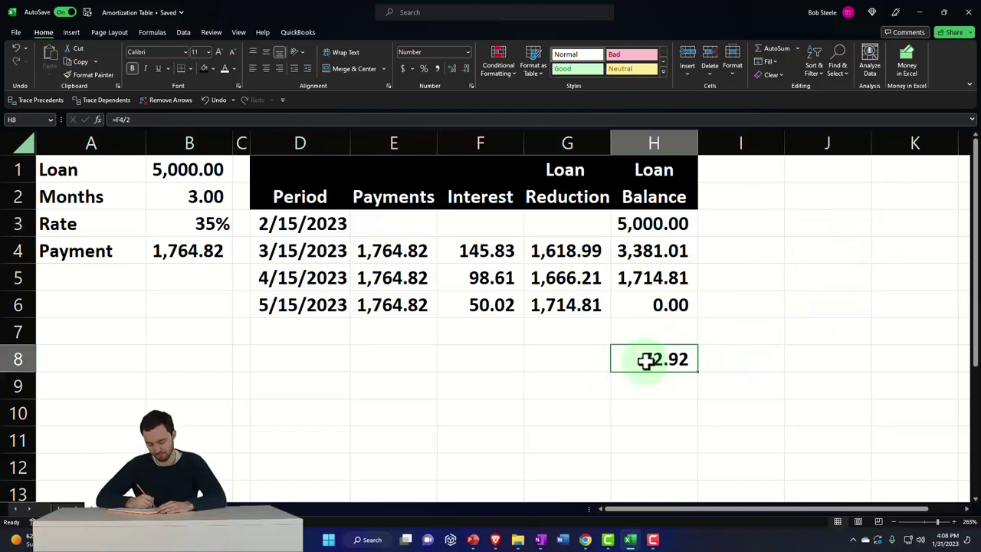
pyautogui.click(631, 540)
pyautogui.click(186, 13)
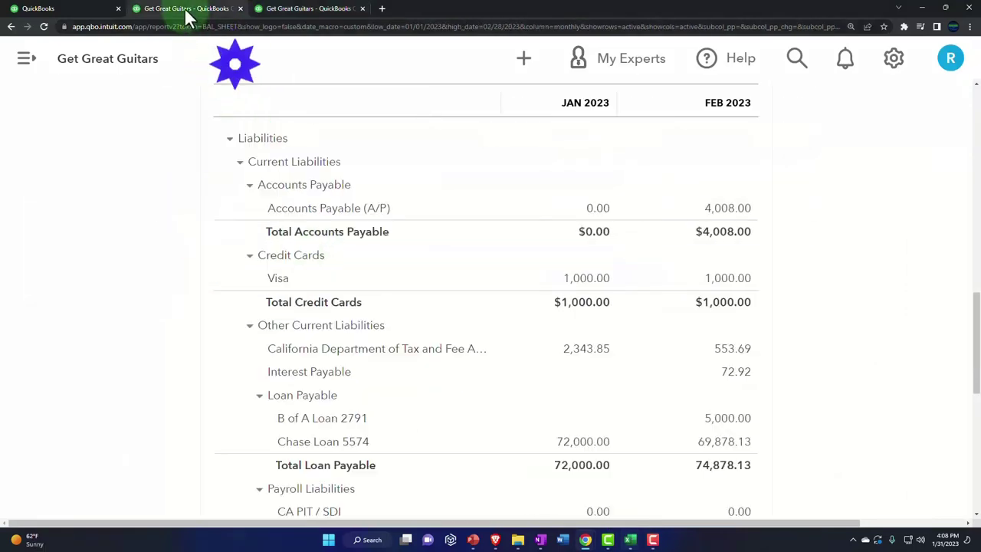
pyautogui.scroll(-1, 556, 353)
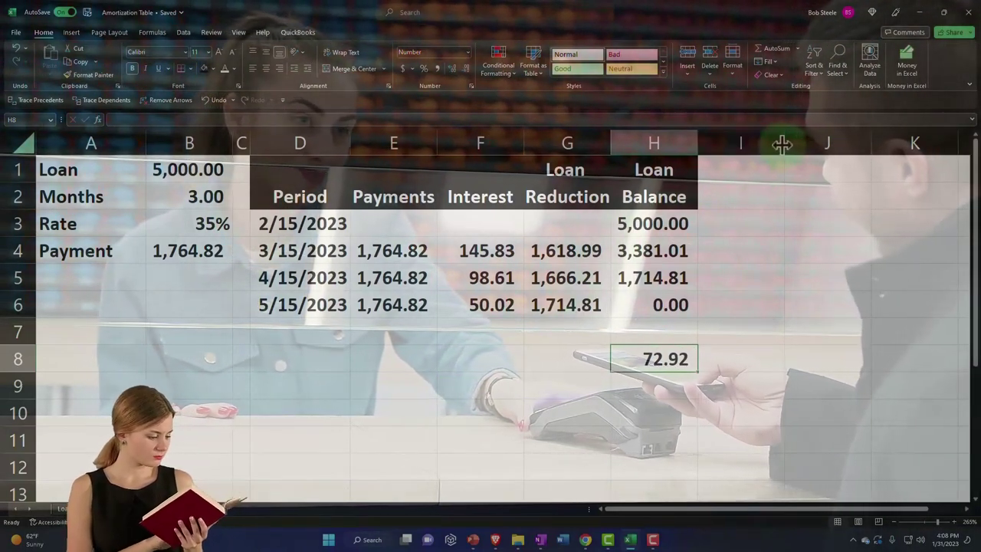
# In the Loan 2 sheet in Excel, narrow column I and label cell J1 "Cash"
pyautogui.moveTo(783, 144); pyautogui.dragTo(718, 148)
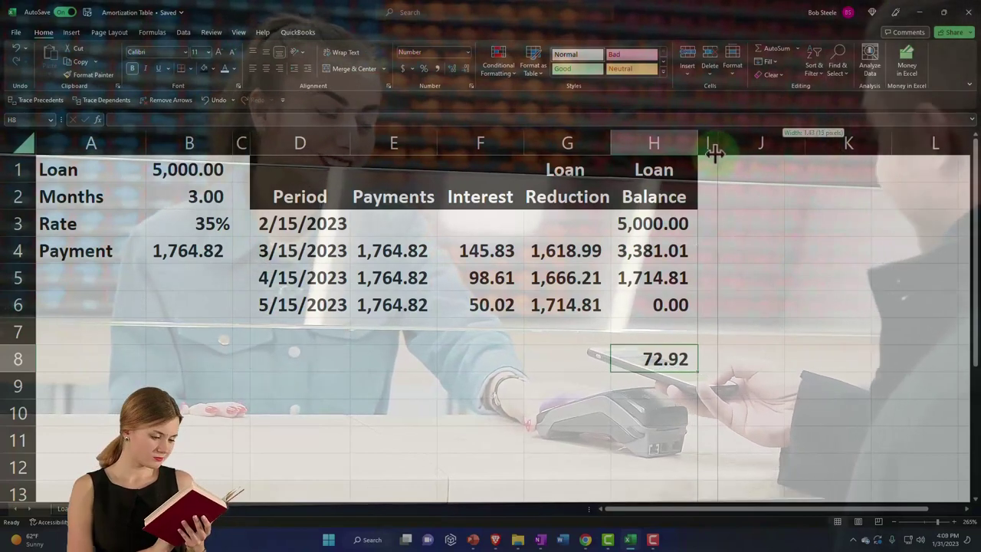
pyautogui.click(750, 167)
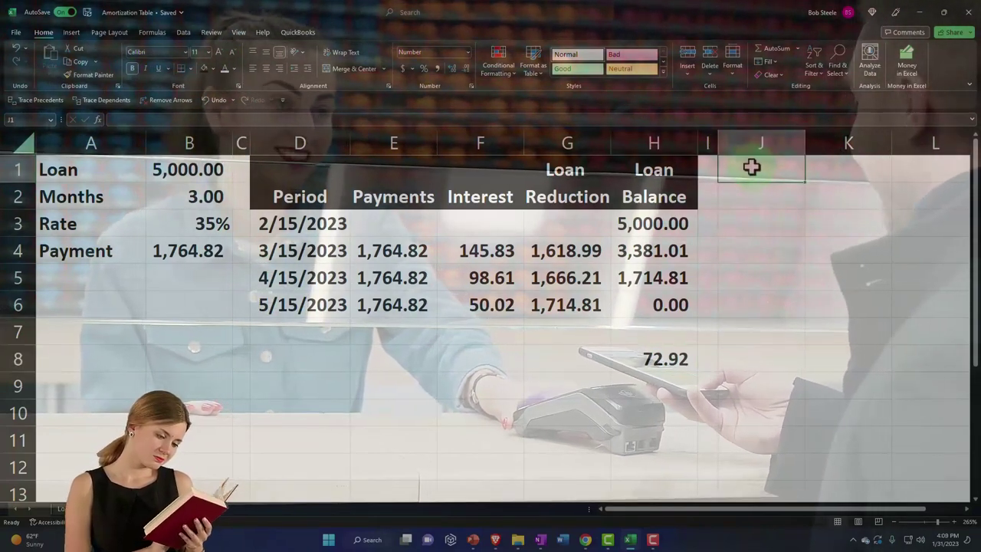
pyautogui.write('Cash')
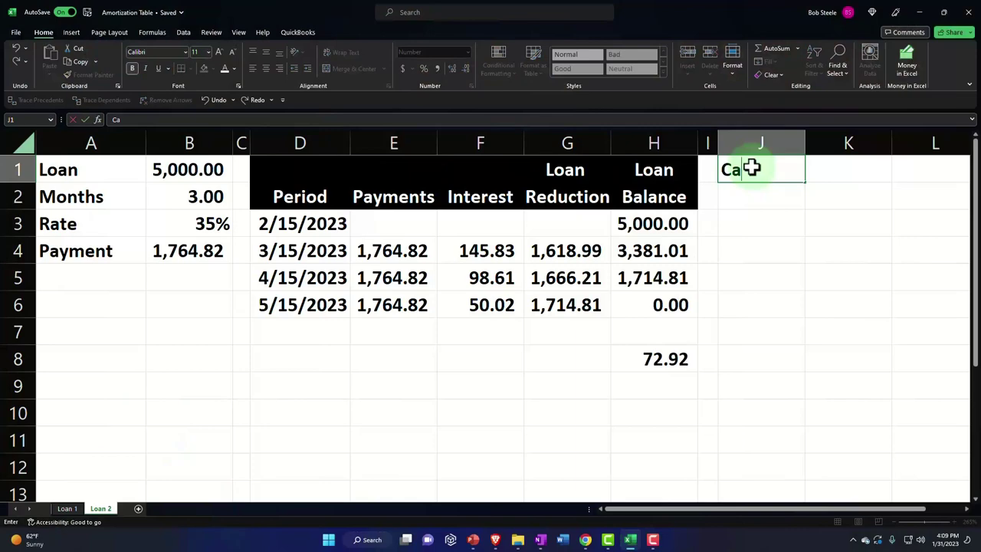
pyautogui.press('Tab')
pyautogui.press('Tab')
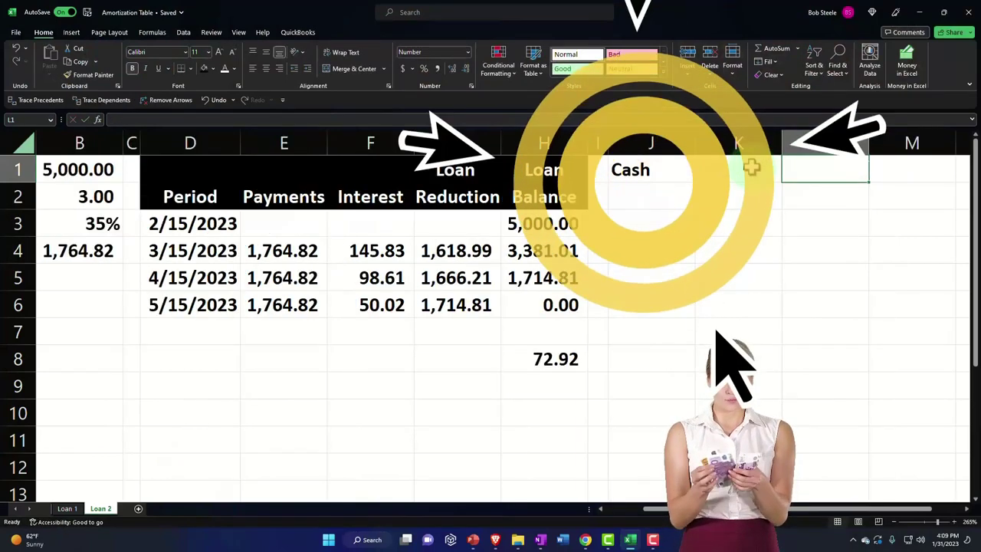
# Enter the first loan payment as a negative in L1 with the formula -E4
pyautogui.write('-')
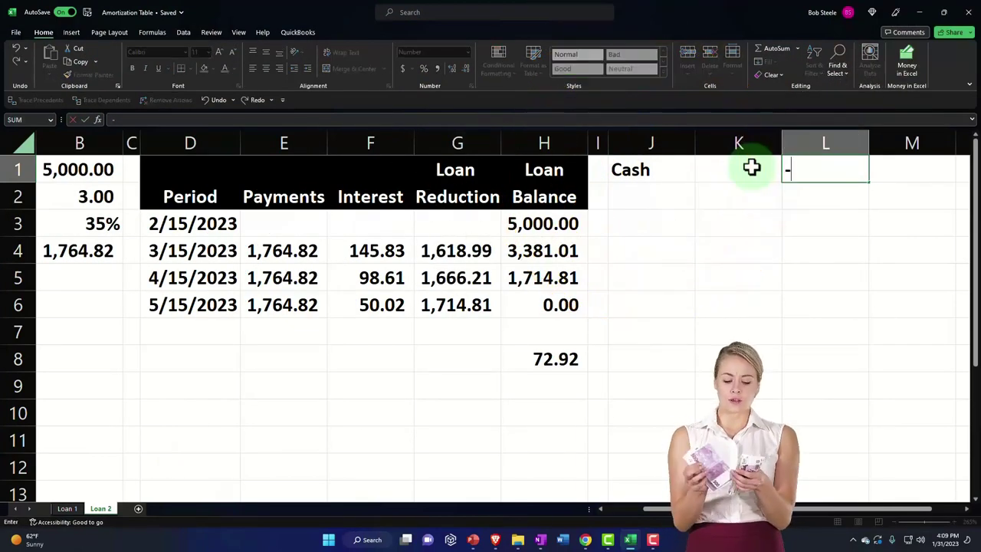
pyautogui.press('Down')
pyautogui.press('Down')
pyautogui.press('Left')
pyautogui.press('Left')
pyautogui.press('Left')
pyautogui.press('Left')
pyautogui.press('Left')
pyautogui.press('Left')
pyautogui.press('Left')
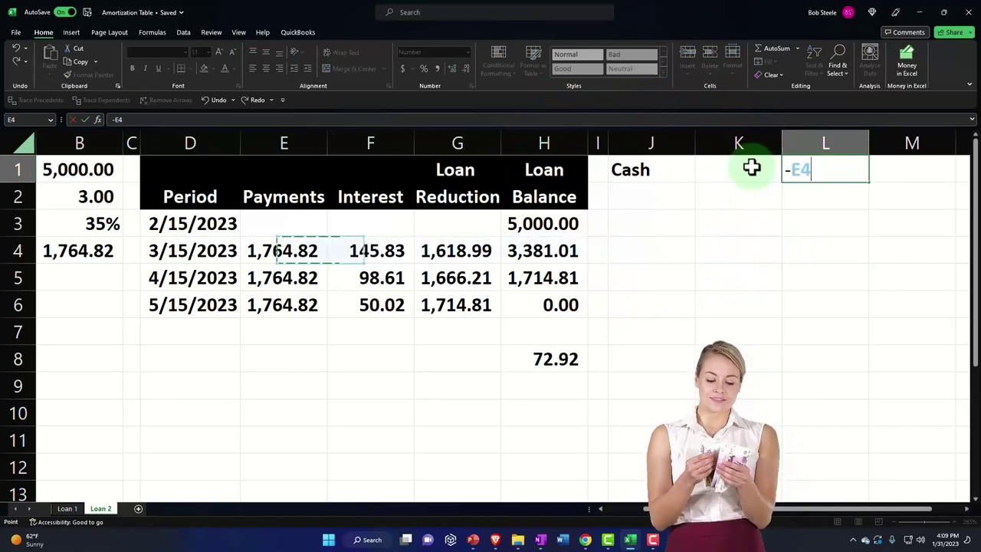
pyautogui.press('Return')
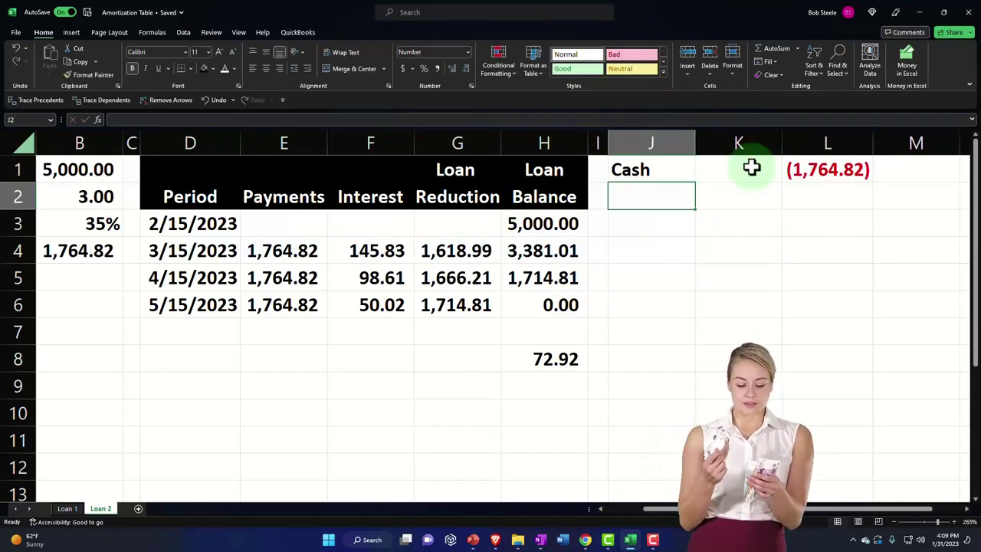
# Label cell J2 "Interest expense" and fit column J to the text
pyautogui.write('Interest expense')
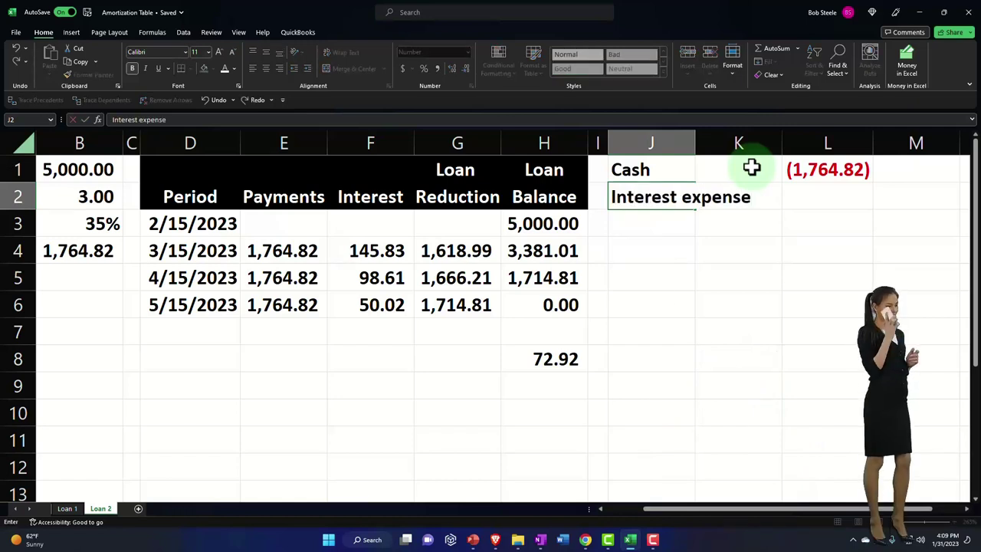
pyautogui.press('Tab')
pyautogui.doubleClick(697, 143)
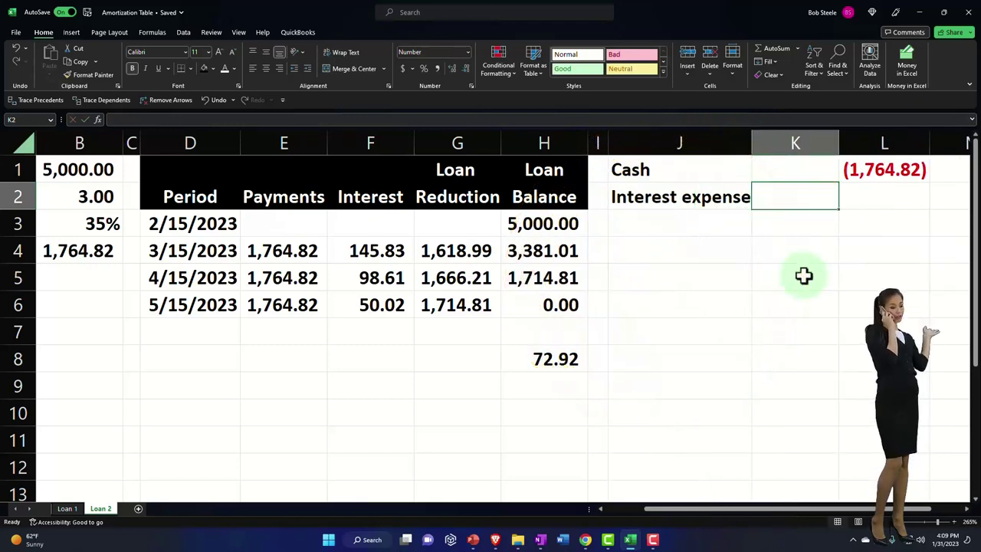
# Reference the first payment's interest in K2 with the formula =F4
pyautogui.write('=')
pyautogui.press('Down')
pyautogui.press('Left')
pyautogui.press('Left')
pyautogui.press('Left')
pyautogui.press('Left')
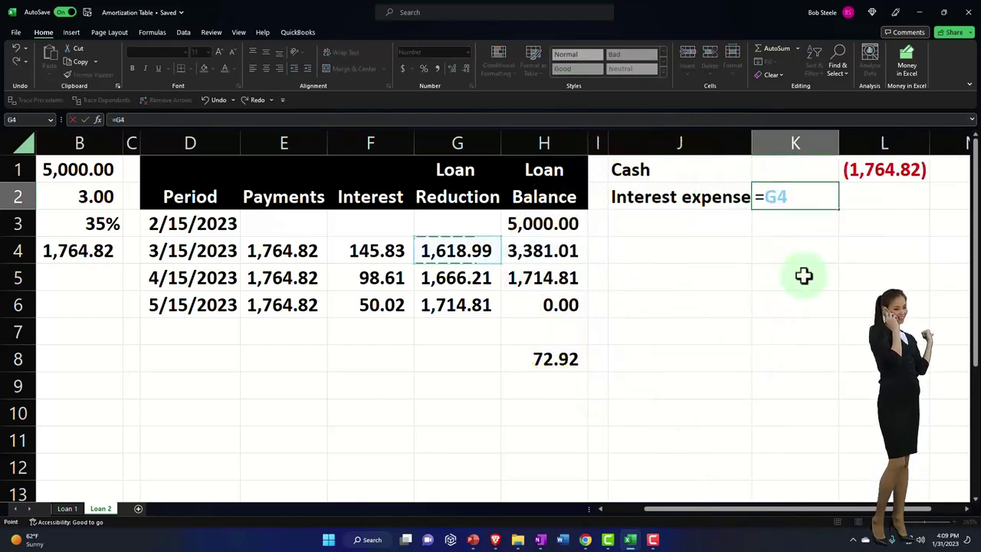
pyautogui.press('Return')
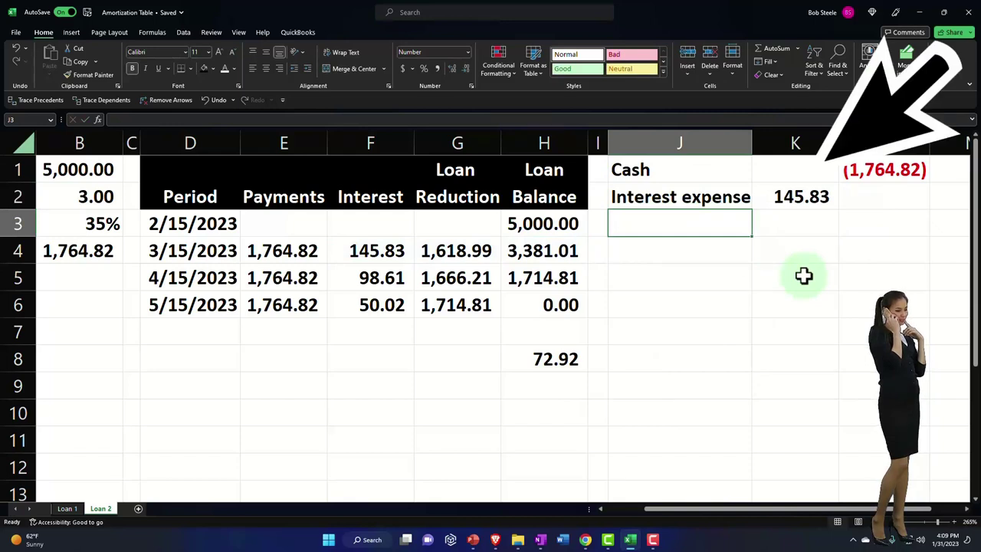
# Label J3 "Loan payble", reference the first loan reduction in K3 with +G4, and check the sum of K2:K3
pyautogui.write('Loan')
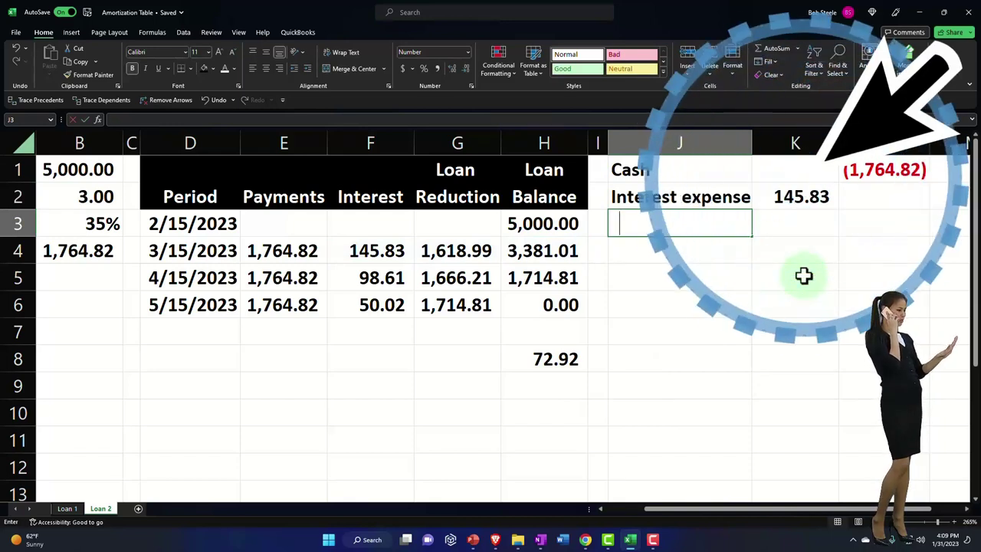
pyautogui.write(' payble')
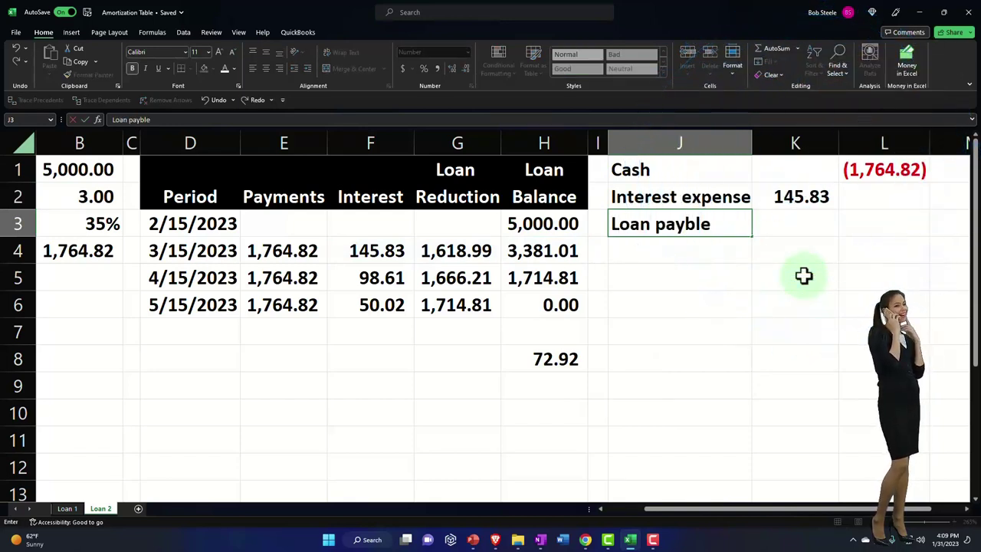
pyautogui.press('Tab')
pyautogui.press('Tab')
pyautogui.press('Left')
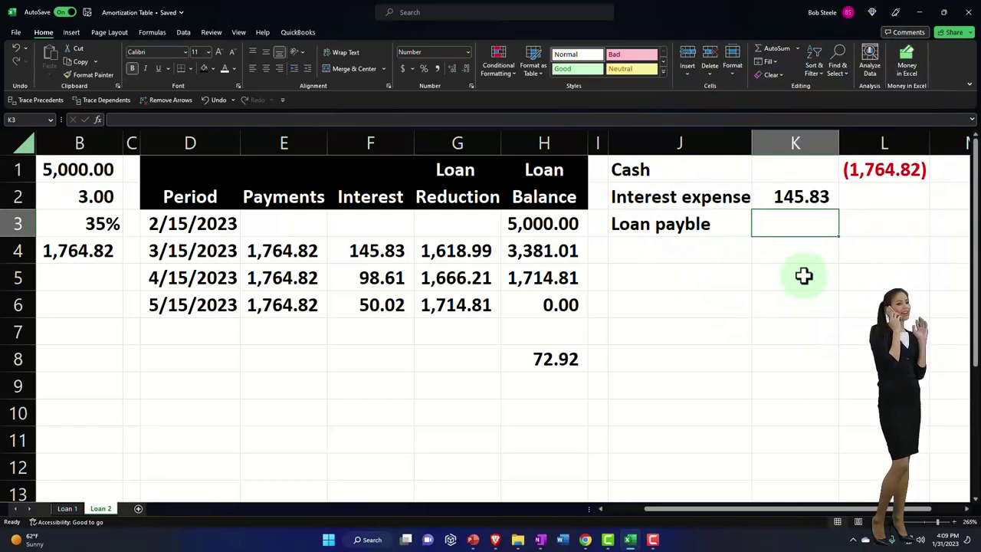
pyautogui.write('+G4')
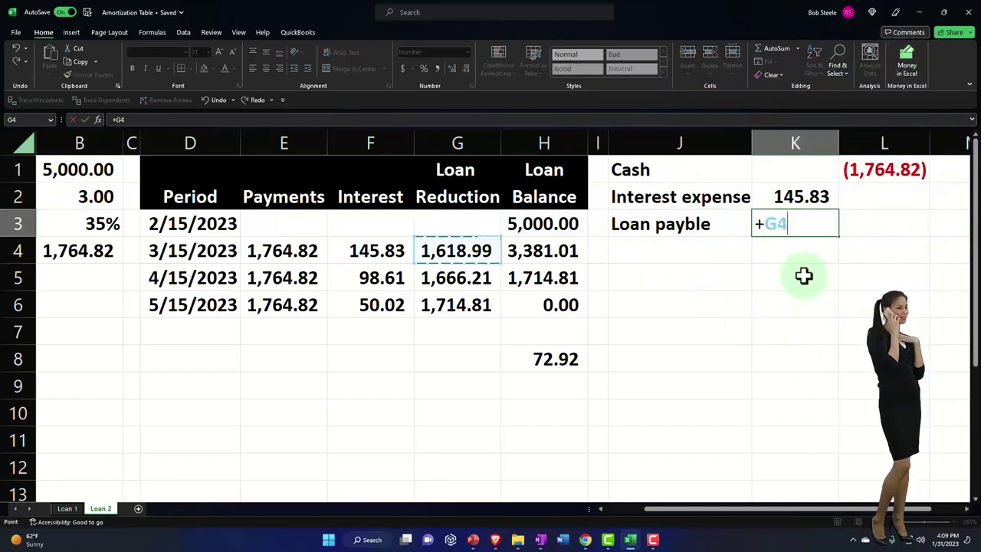
pyautogui.press('Return')
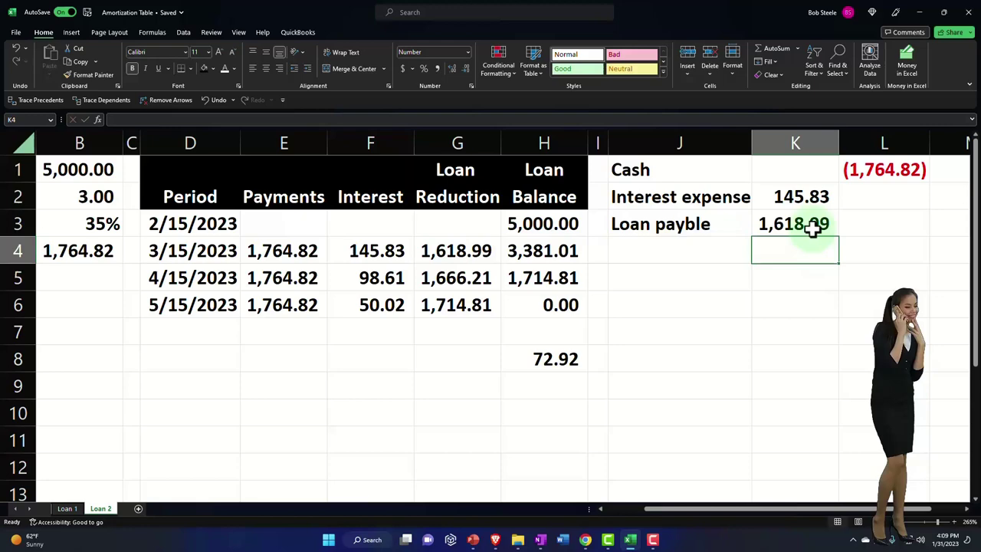
pyautogui.moveTo(797, 197); pyautogui.dragTo(795, 222)
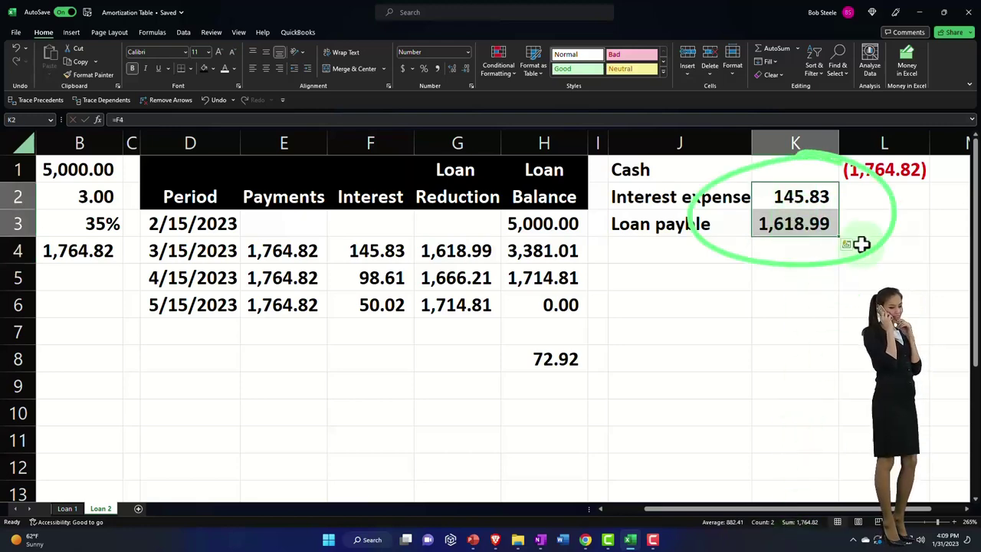
# Switch to the QuickBooks home page and open a new Expense form at a readable zoom
pyautogui.click(630, 542)
pyautogui.click(69, 16)
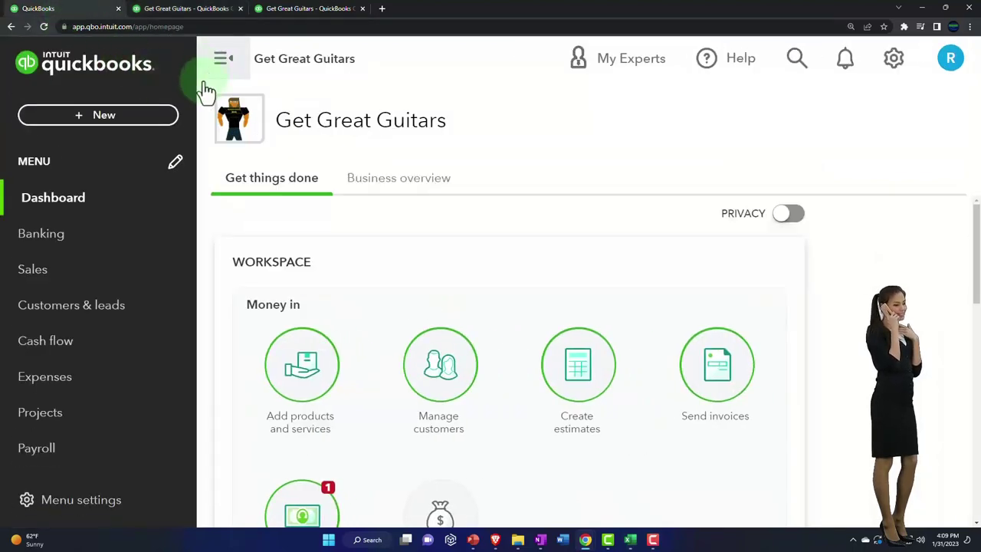
pyautogui.click(154, 128)
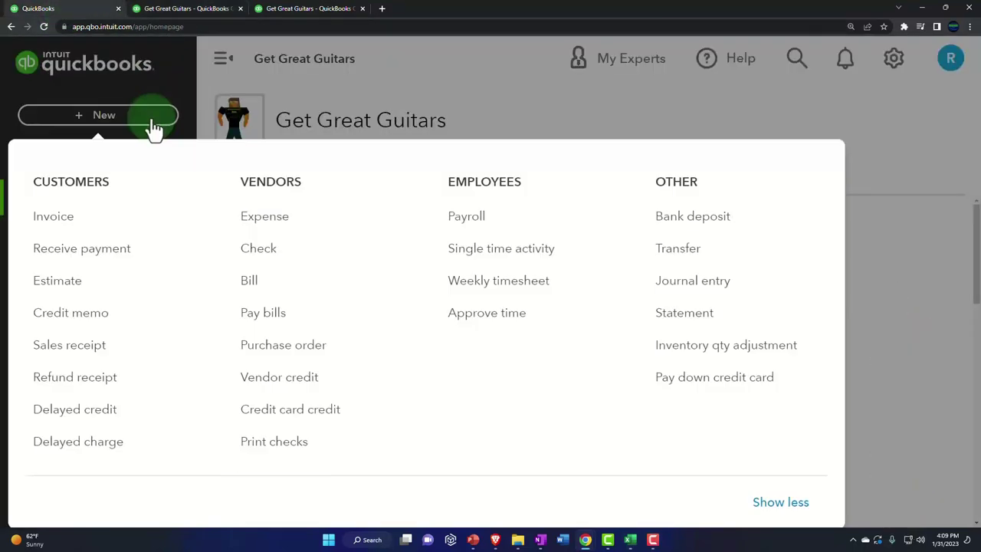
pyautogui.click(265, 221)
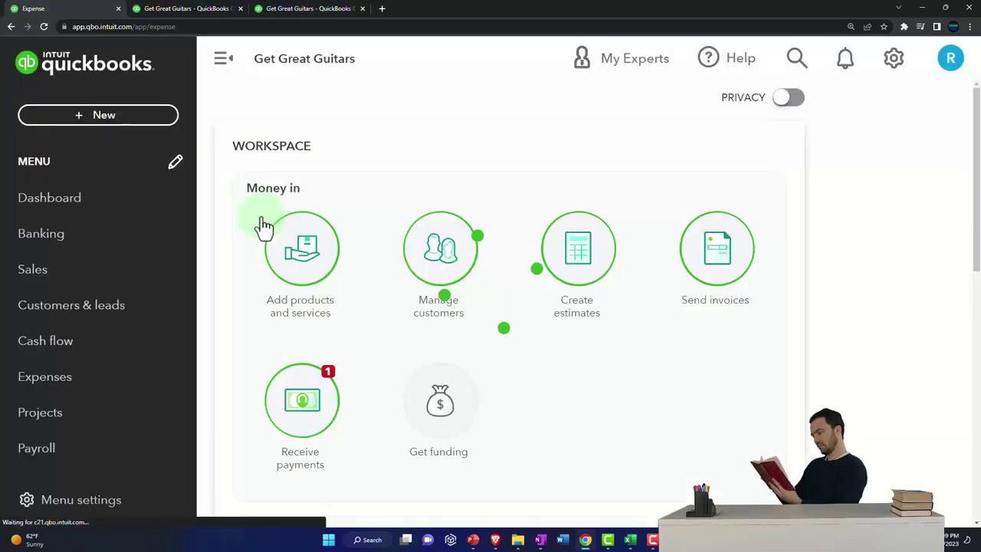
pyautogui.hotkey('ctrl', '+')
pyautogui.hotkey('ctrl', '+')
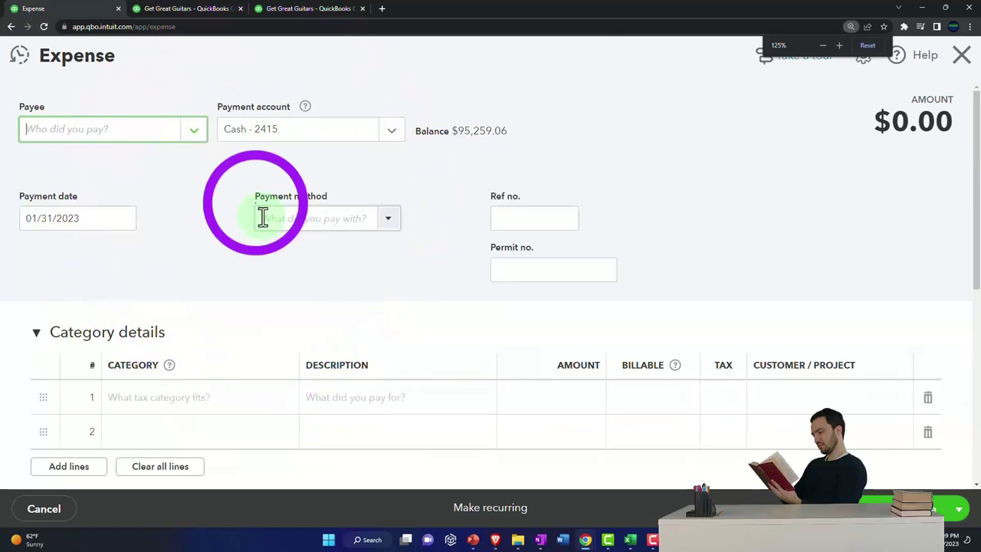
pyautogui.hotkey('ctrl', '-')
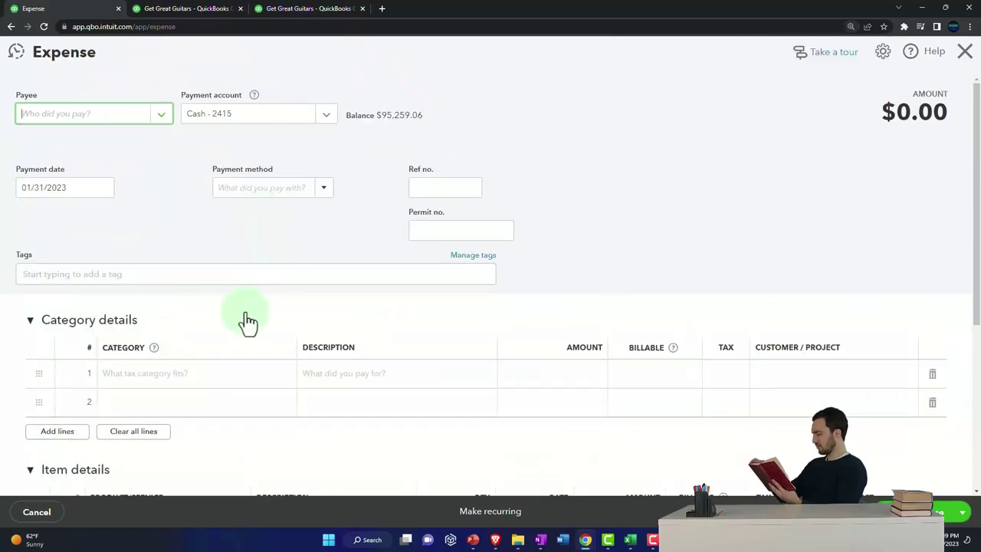
# Set the category of the expense's first line to Interest Expense
pyautogui.click(172, 382)
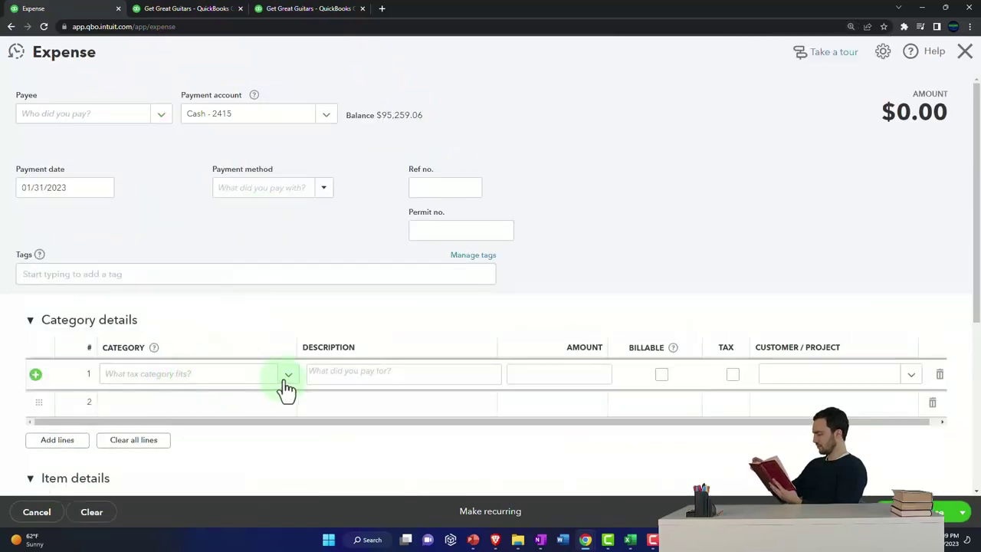
pyautogui.click(242, 383)
pyautogui.write('interest')
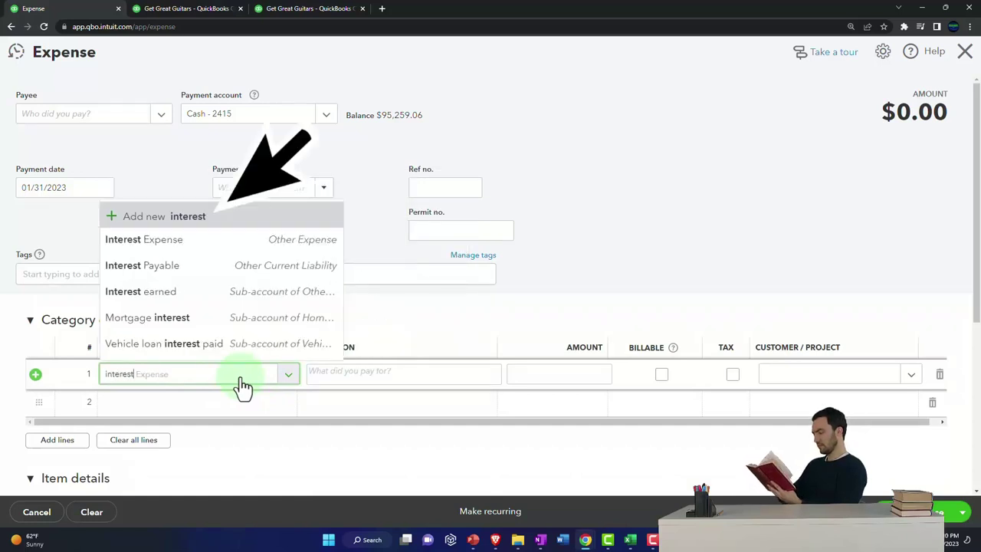
pyautogui.press('Down')
pyautogui.press('Tab')
pyautogui.press('Tab')
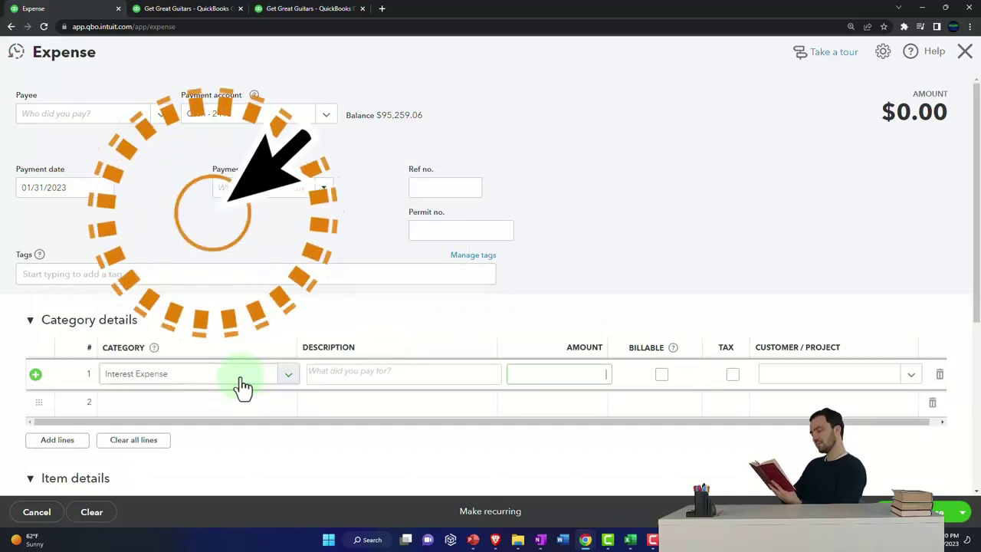
# Look up the interest portion in the Excel amortization sheet and enter 145.83 as the Interest Expense line's amount
pyautogui.click(630, 540)
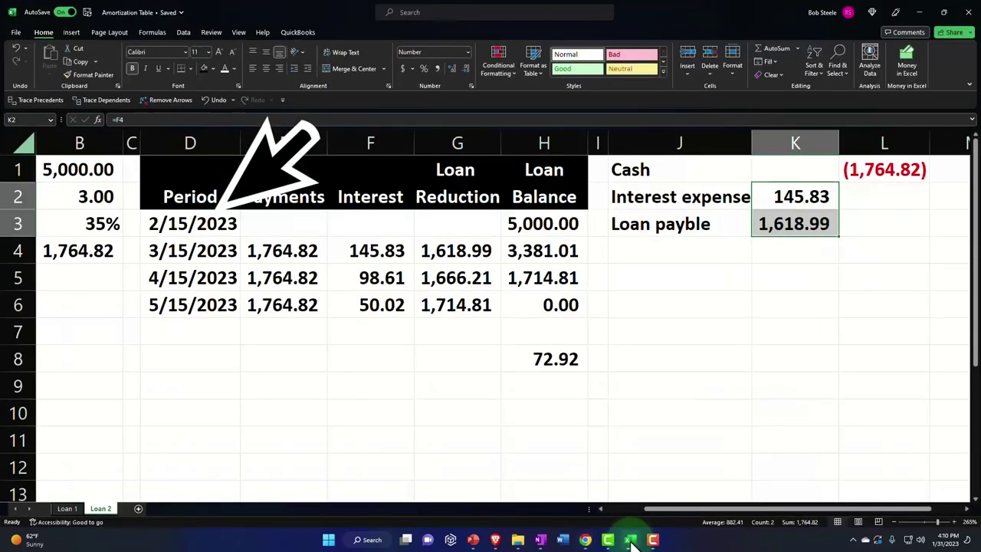
pyautogui.click(631, 540)
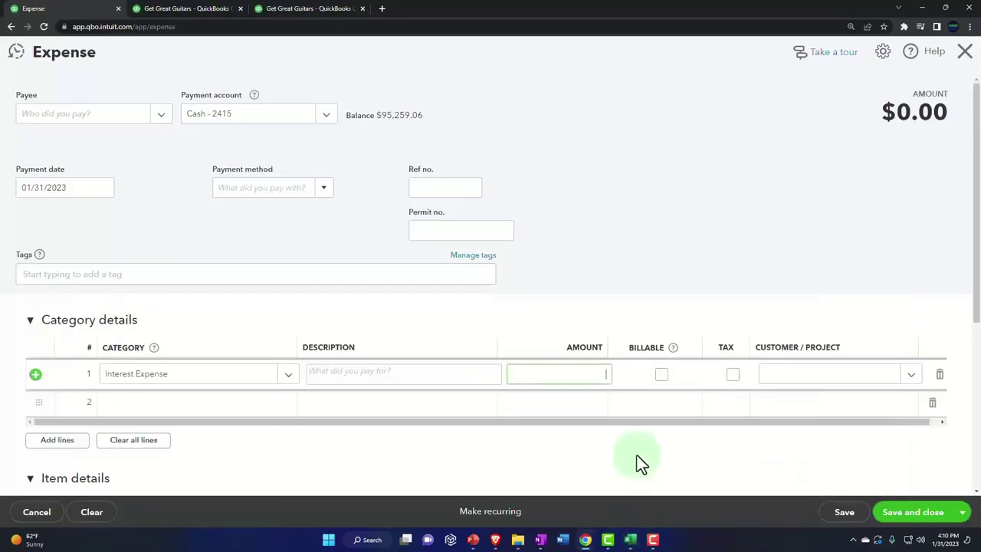
pyautogui.write('145')
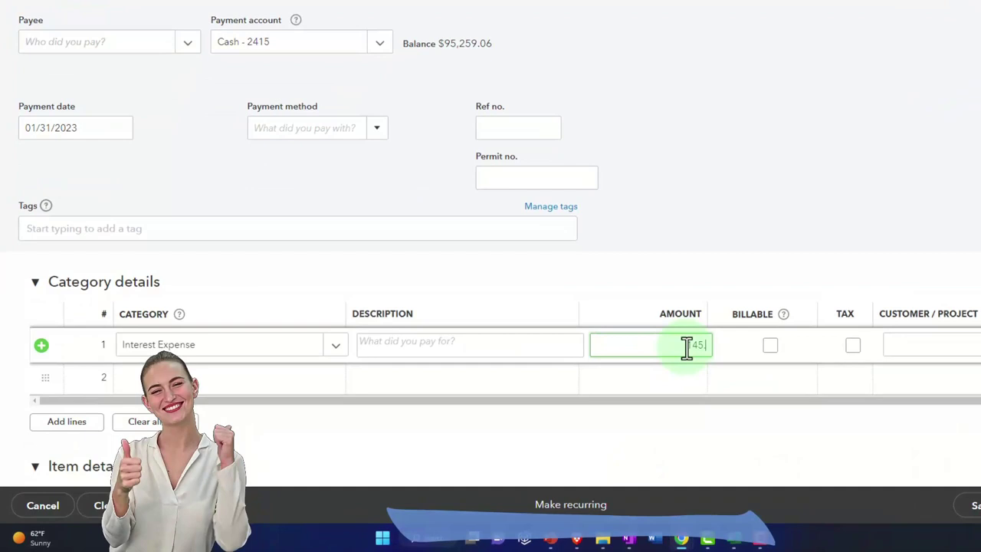
pyautogui.write('.83')
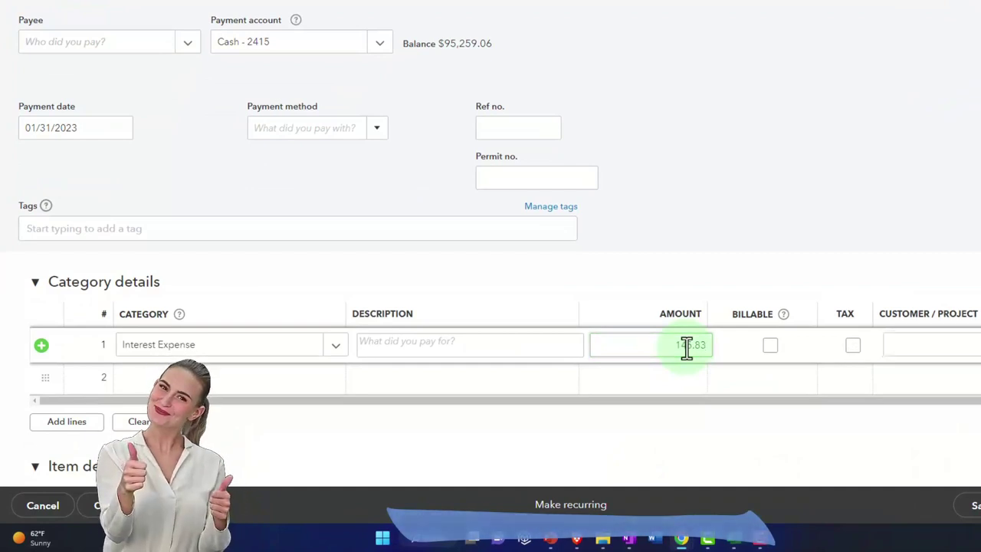
pyautogui.press('Return')
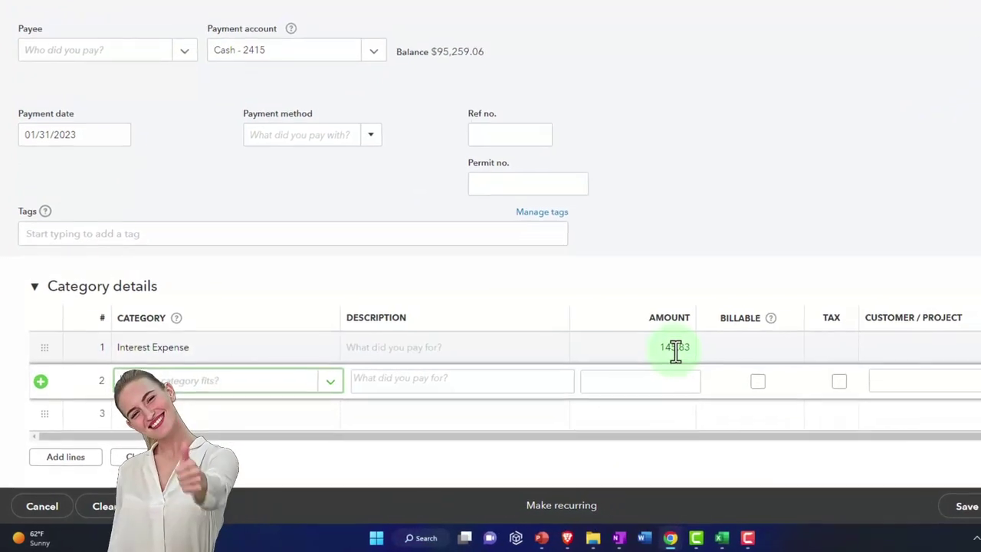
# Set the category of the expense's second line to the B of A loan sub-account under Loan Payable
pyautogui.write('loa')
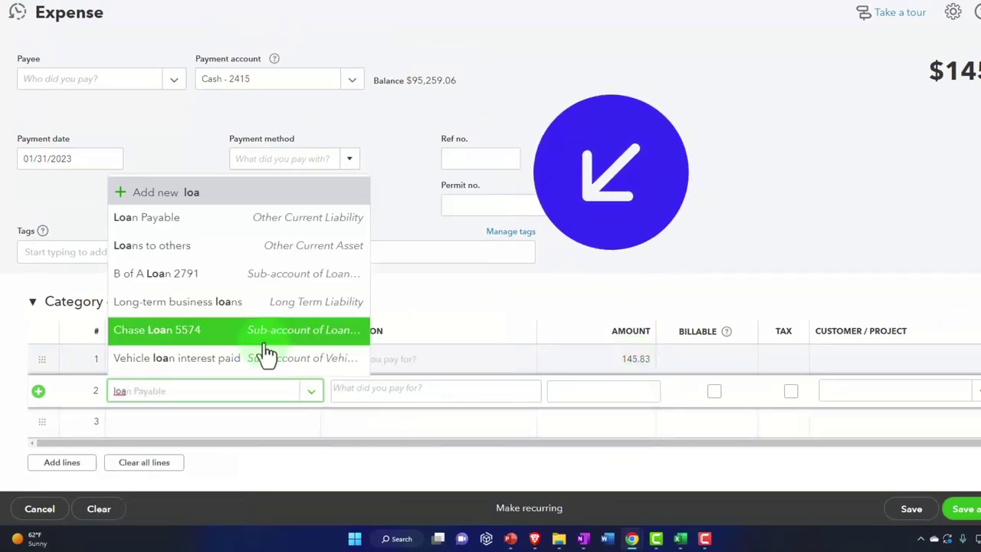
pyautogui.click(226, 285)
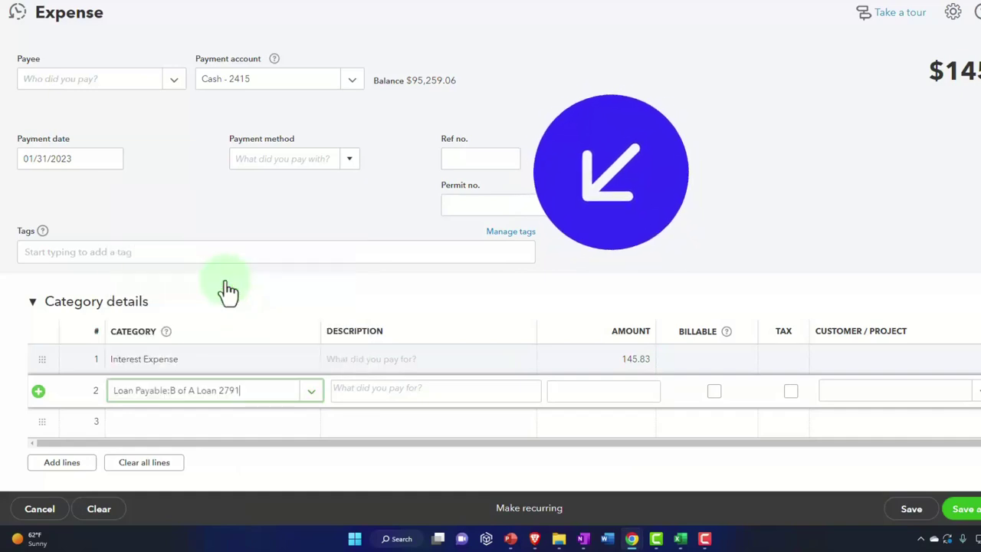
pyautogui.press('Tab')
pyautogui.press('Tab')
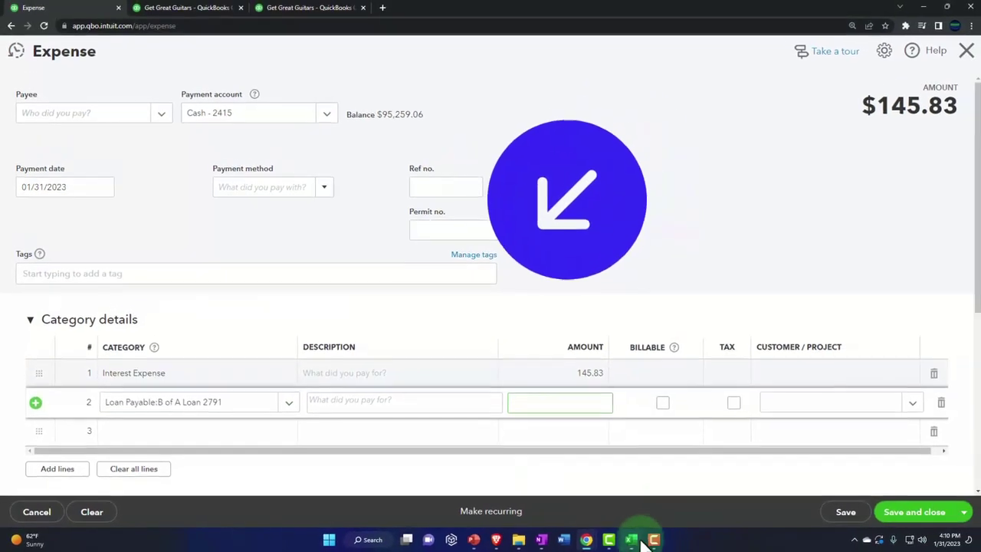
# Look up the loan reduction in the Excel amortization sheet and enter 1,618.99 as the second expense line's amount
pyautogui.click(636, 541)
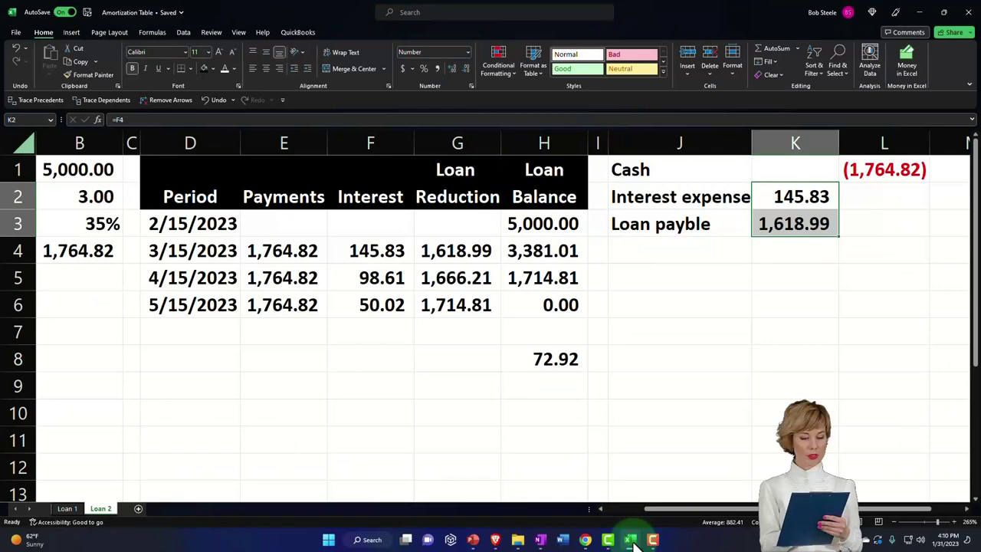
pyautogui.click(630, 541)
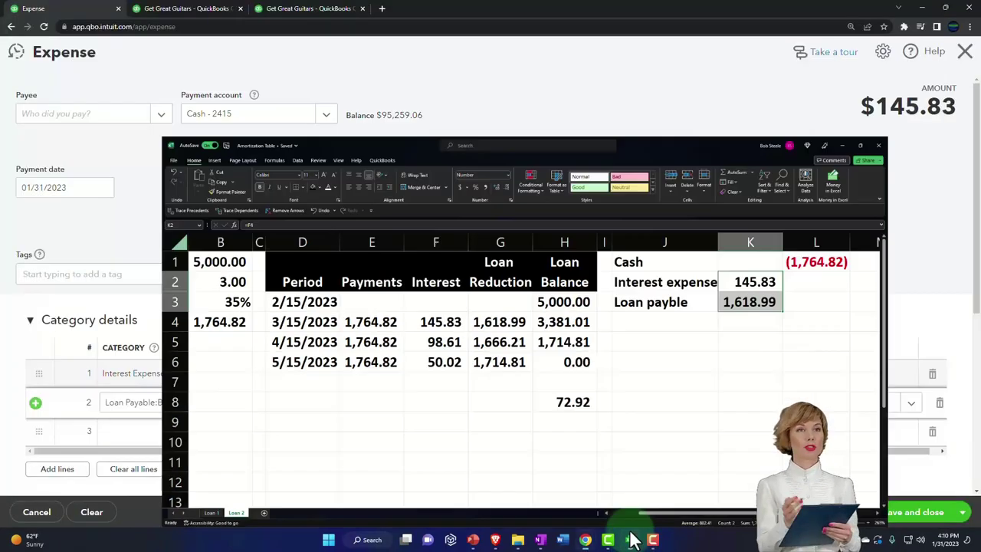
pyautogui.click(585, 412)
pyautogui.write('1618.')
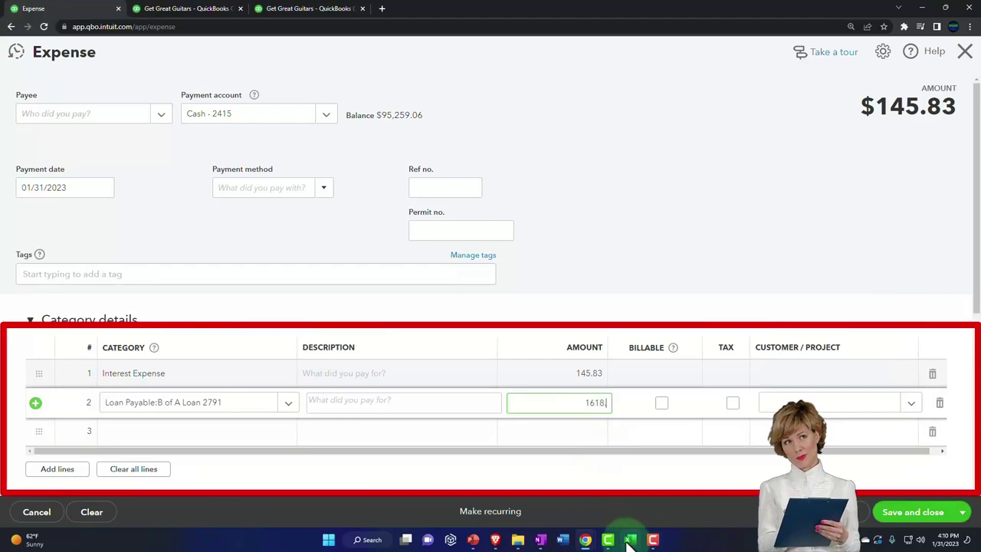
pyautogui.click(630, 541)
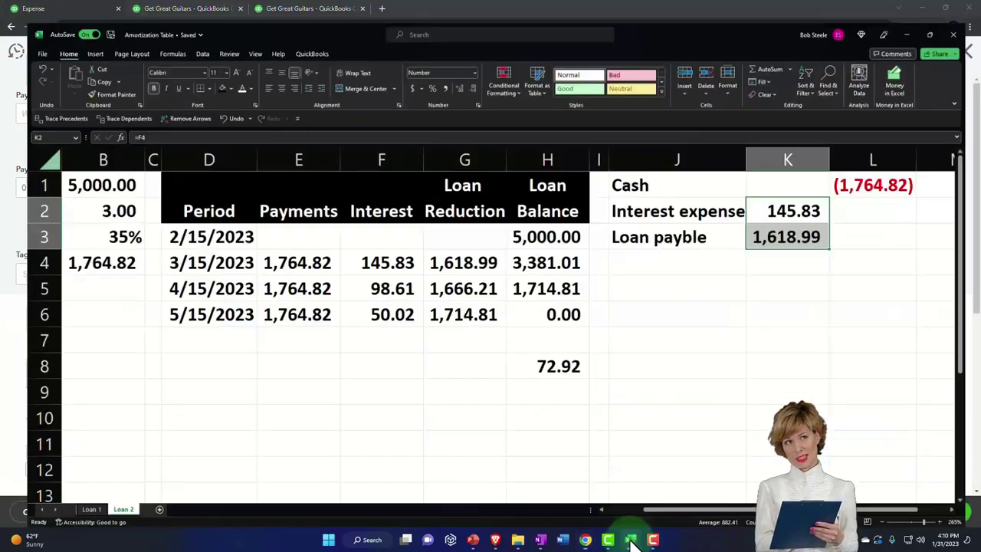
pyautogui.click(630, 542)
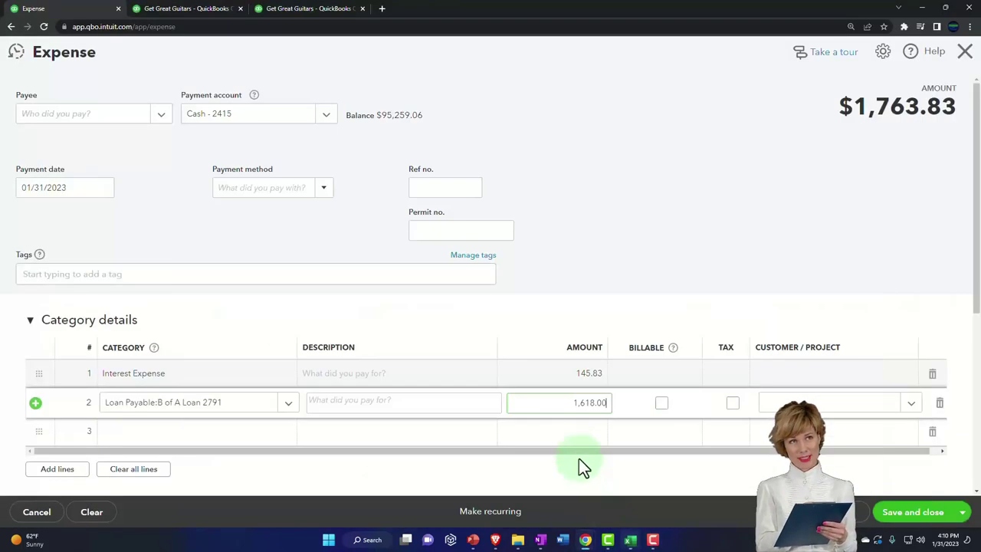
pyautogui.press('BackSpace')
pyautogui.press('BackSpace')
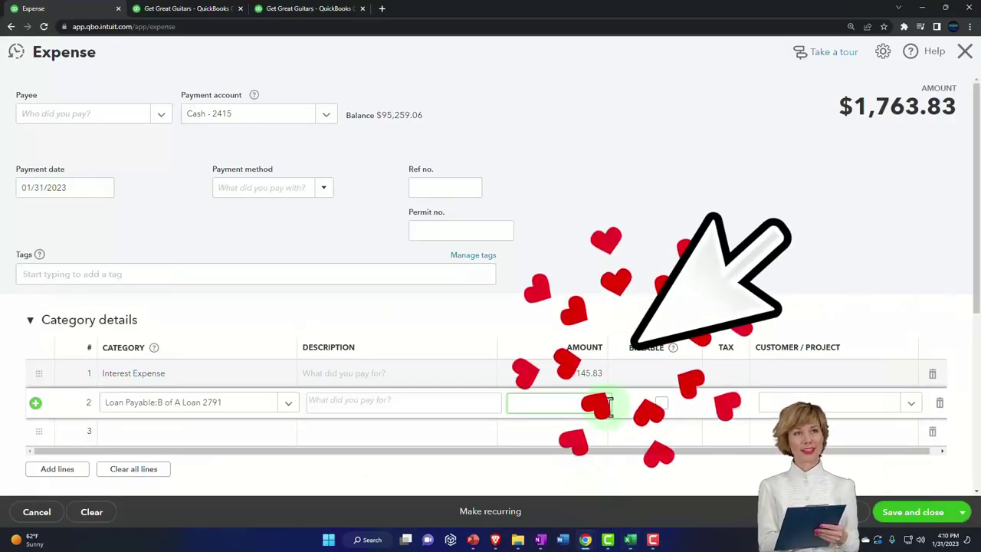
pyautogui.write('99')
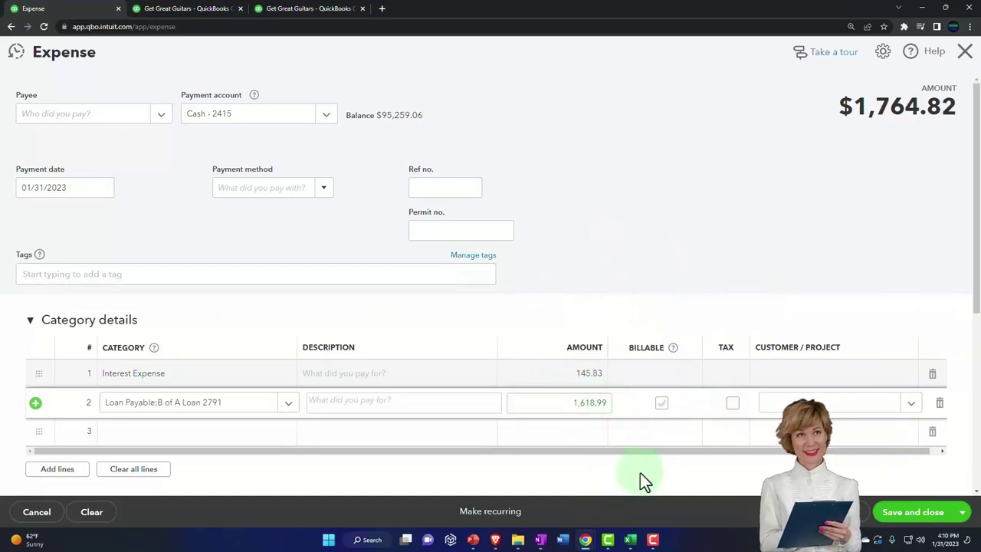
pyautogui.click(641, 473)
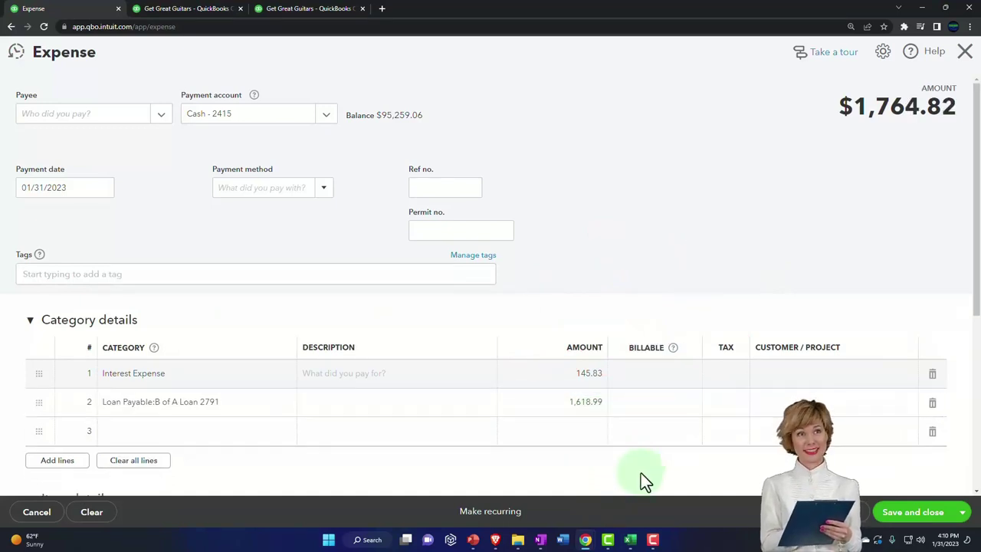
# Compare the expense's total and line split with the first payment's entry and remaining loan balance in the Excel amortization sheet
pyautogui.scroll(-1, 641, 473)
pyautogui.scroll(1, 641, 473)
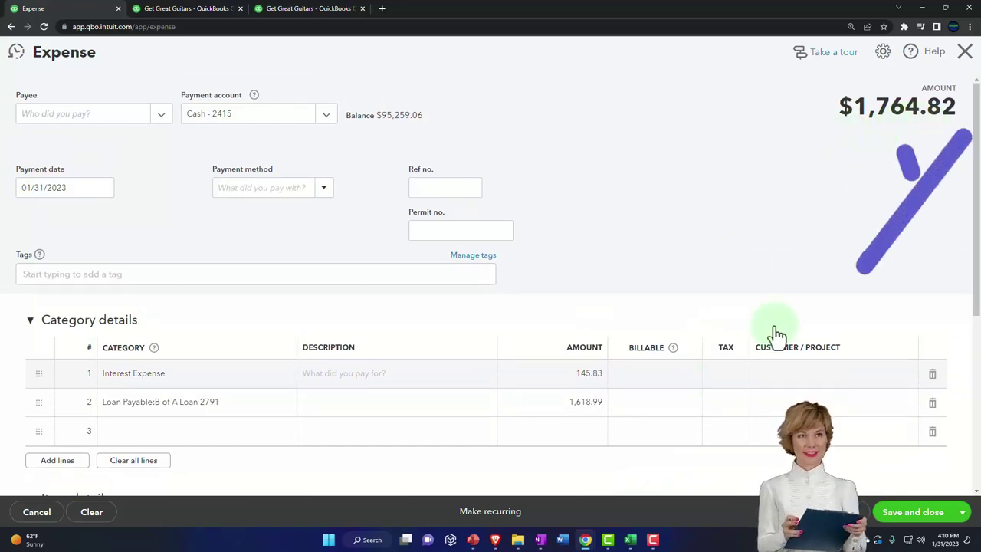
pyautogui.click(633, 542)
pyautogui.moveTo(709, 173); pyautogui.dragTo(821, 173)
pyautogui.click(632, 541)
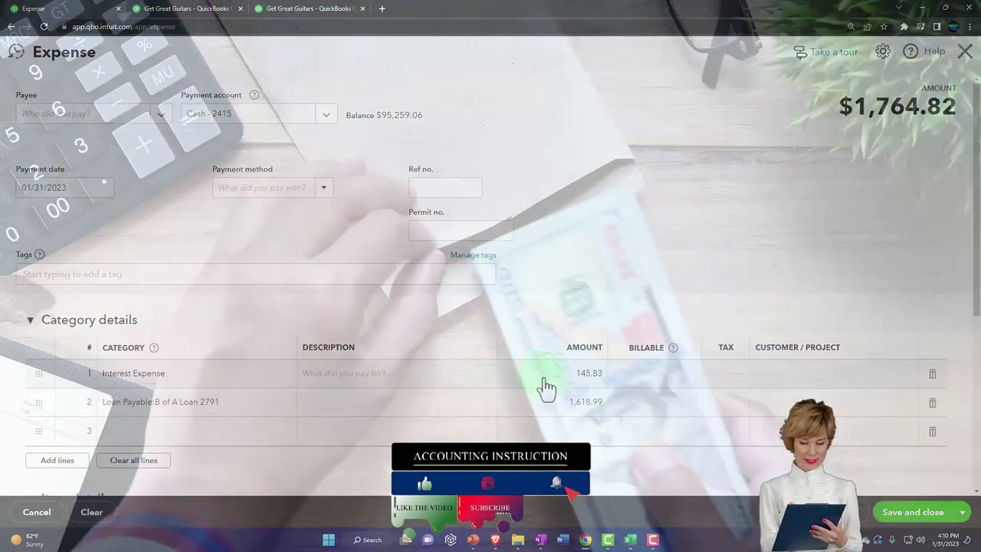
pyautogui.click(631, 542)
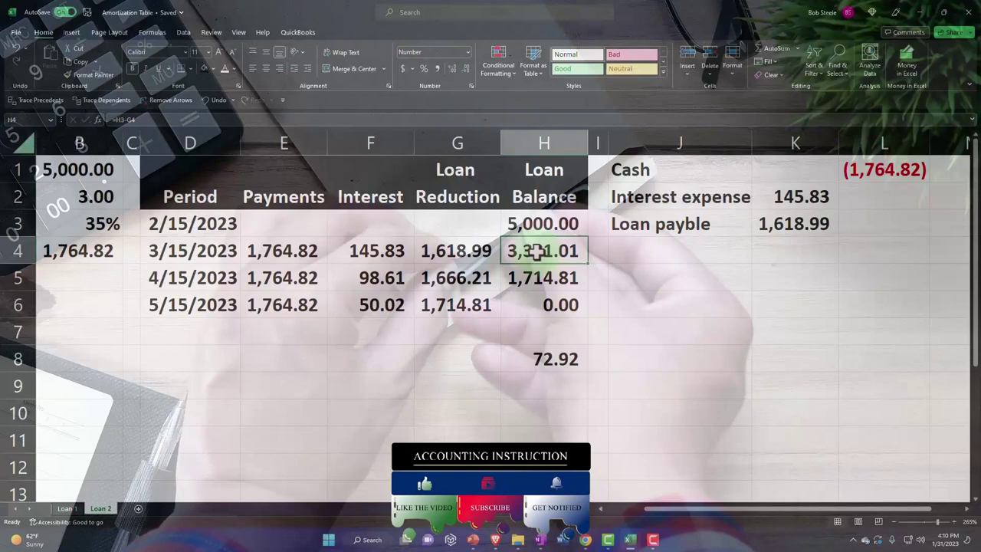
pyautogui.click(631, 540)
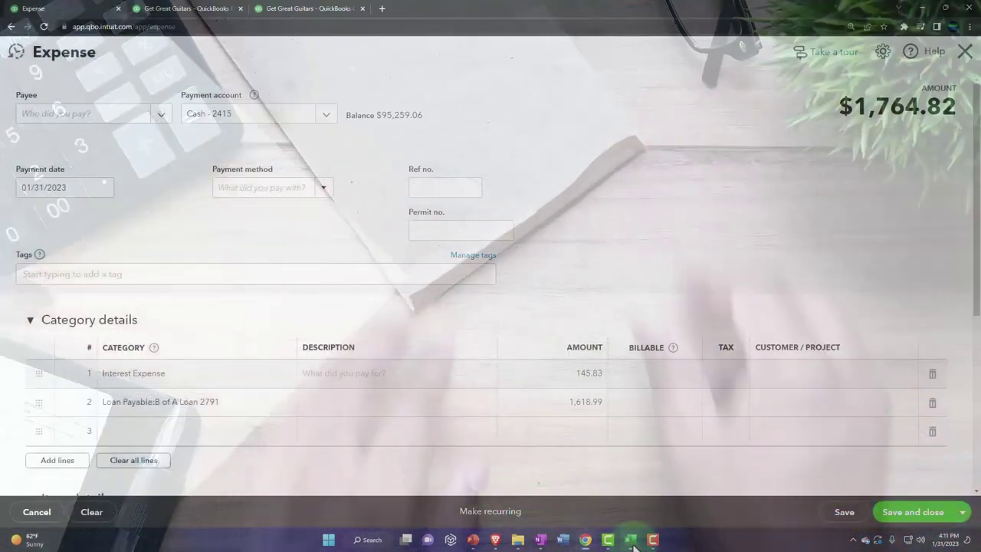
pyautogui.click(631, 540)
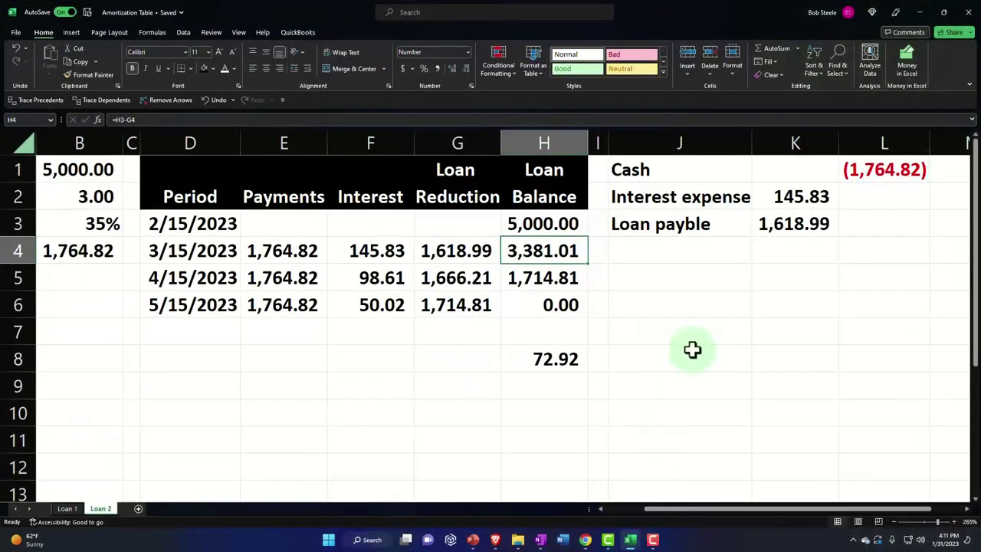
# Start a second journal entry by labelling J5 "Cash" and referencing the first payment as a negative in L5 with -E4
pyautogui.click(687, 299)
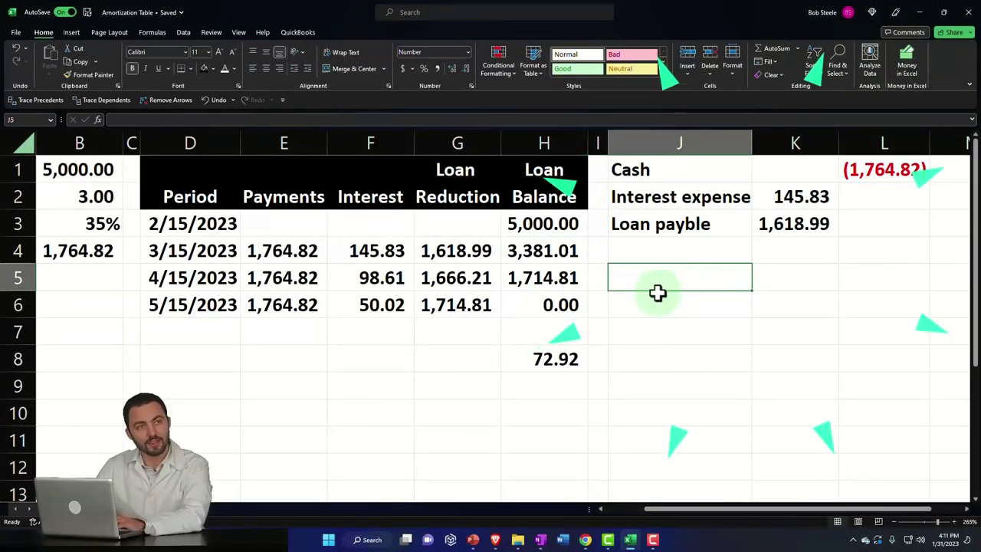
pyautogui.write('Ca')
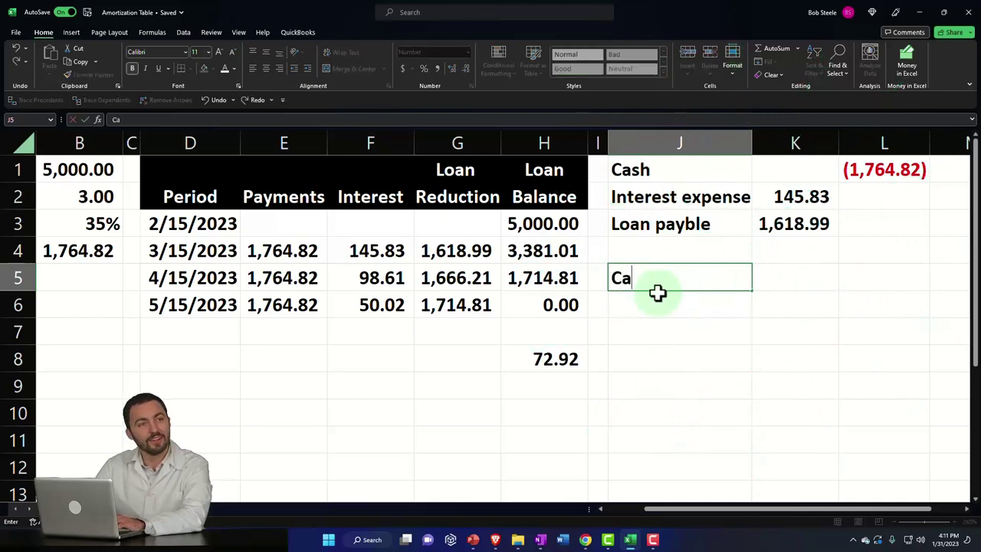
pyautogui.press('Tab')
pyautogui.press('Tab')
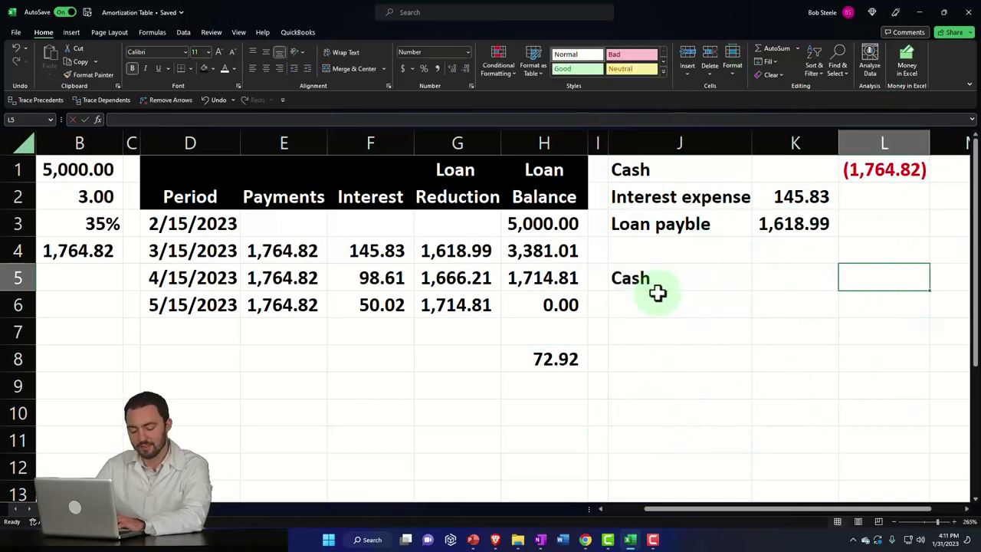
pyautogui.write('-E4')
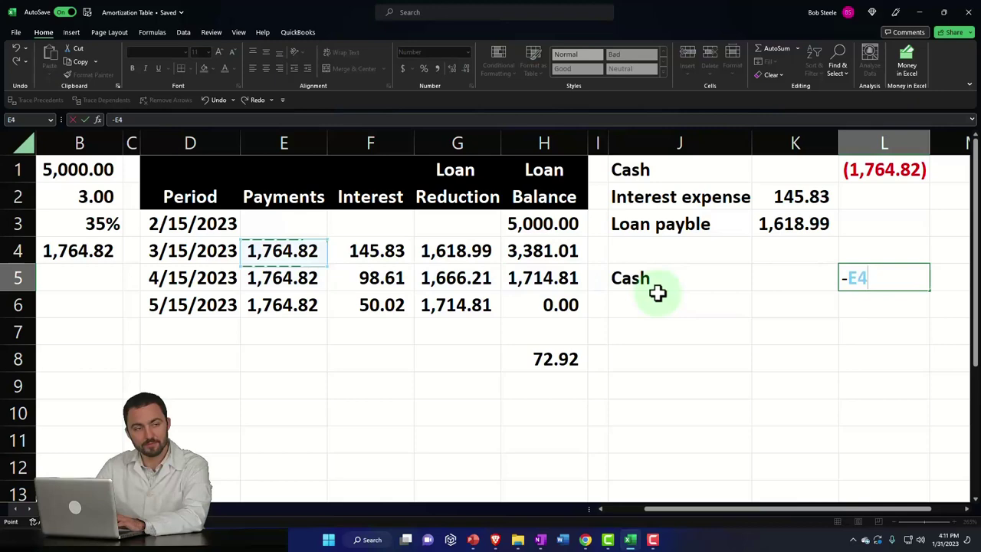
pyautogui.press('Return')
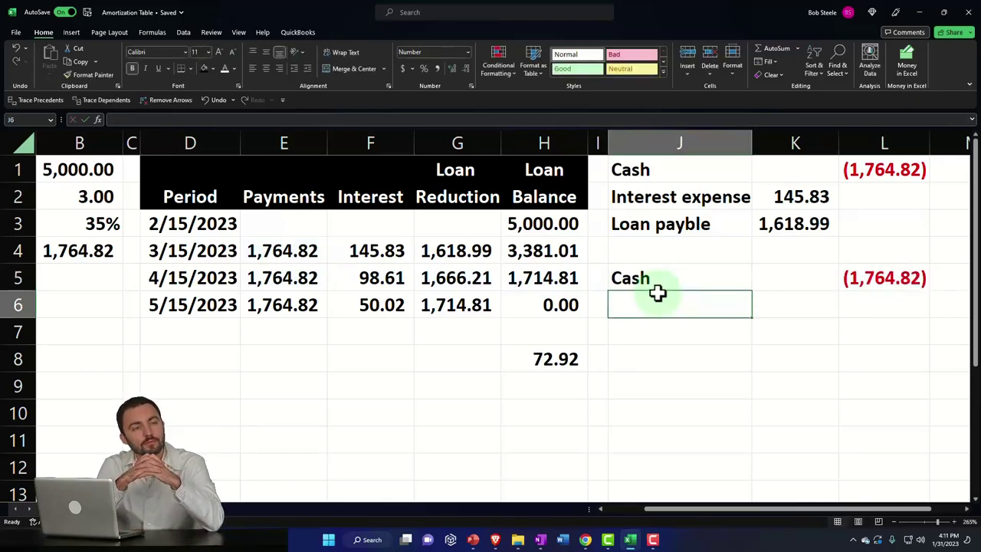
# Label J6 "Interest payable" and reference the interest amount from H8 in K6
pyautogui.write('Interest')
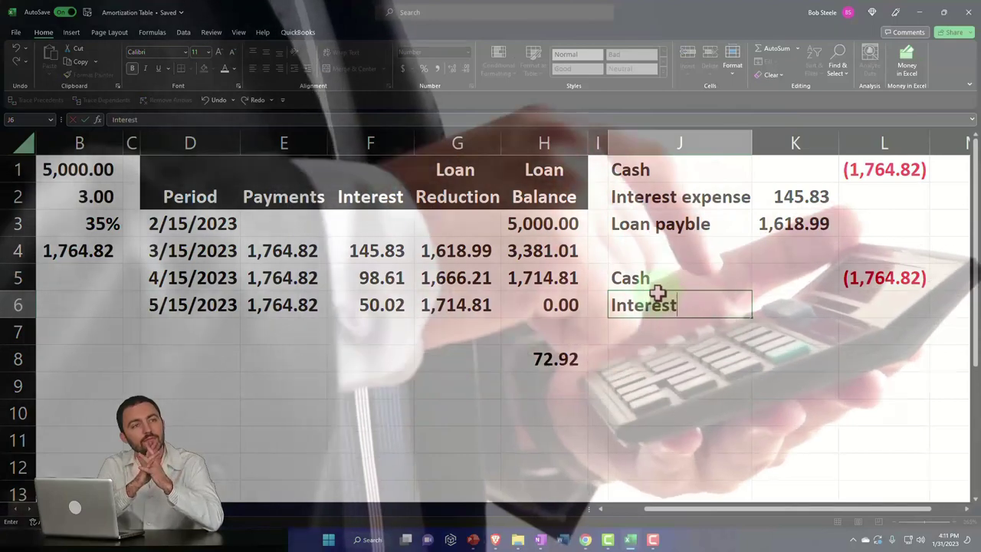
pyautogui.write(' payambe')
pyautogui.press('BackSpace')
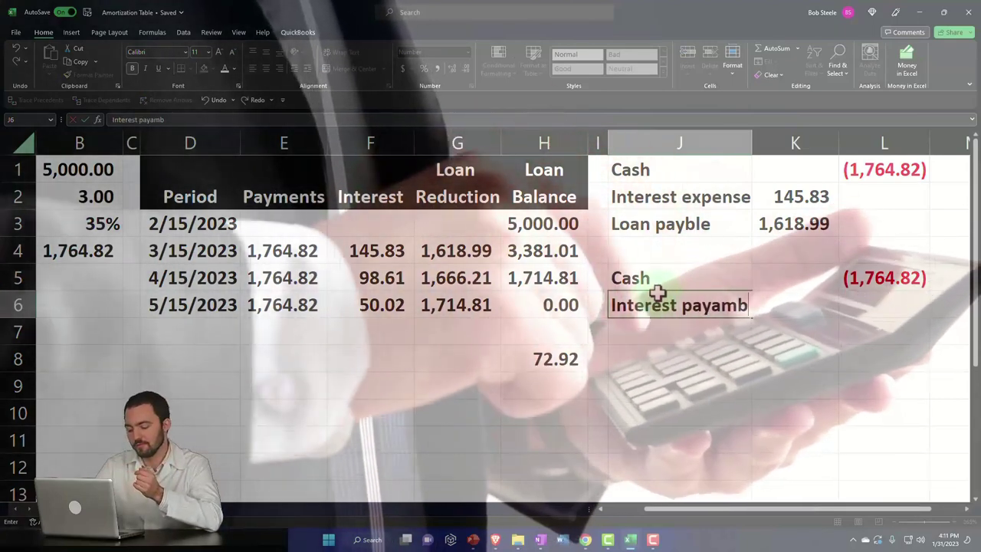
pyautogui.press('BackSpace')
pyautogui.press('BackSpace')
pyautogui.press('BackSpace')
pyautogui.press('BackSpace')
pyautogui.write('yable')
pyautogui.press('Tab')
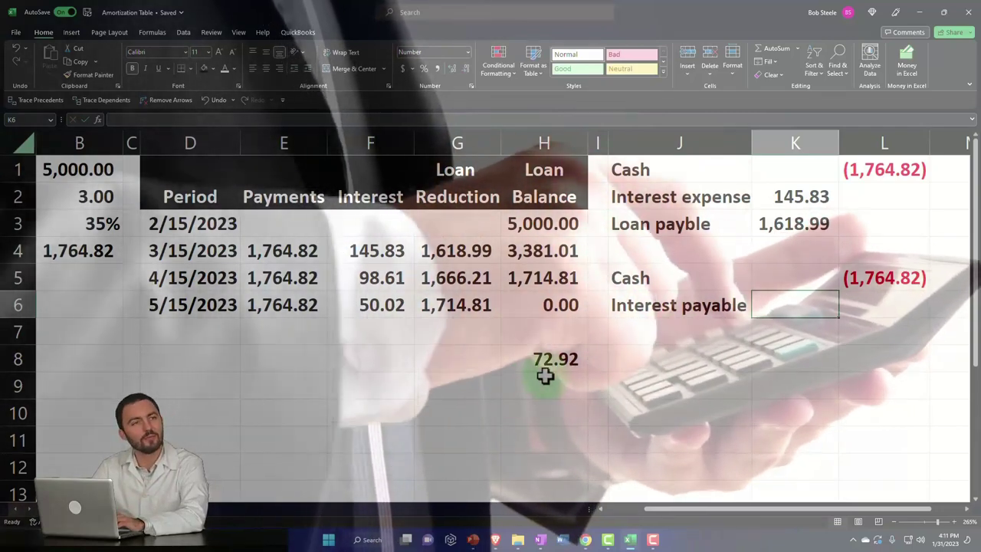
pyautogui.write('+')
pyautogui.press('Left')
pyautogui.press('Left')
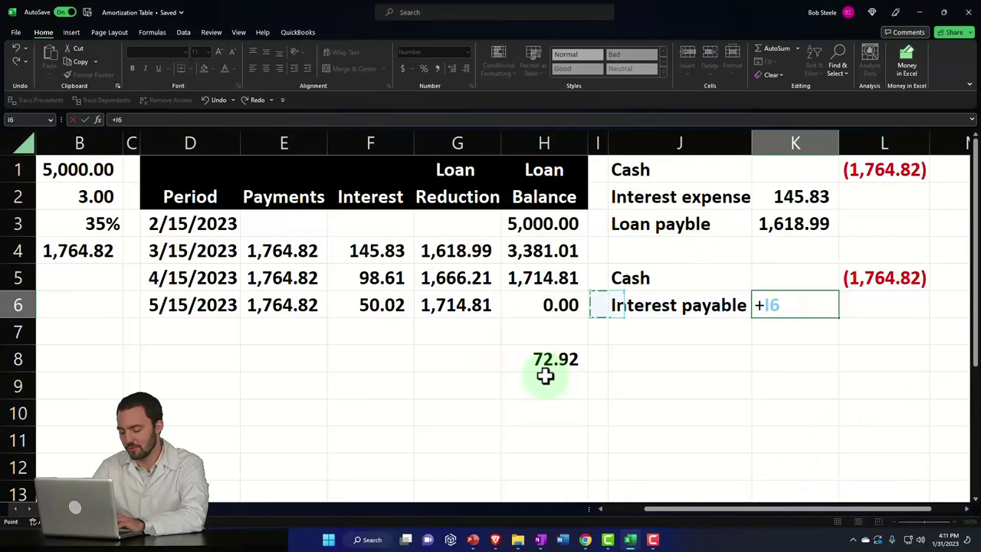
pyautogui.press('Return')
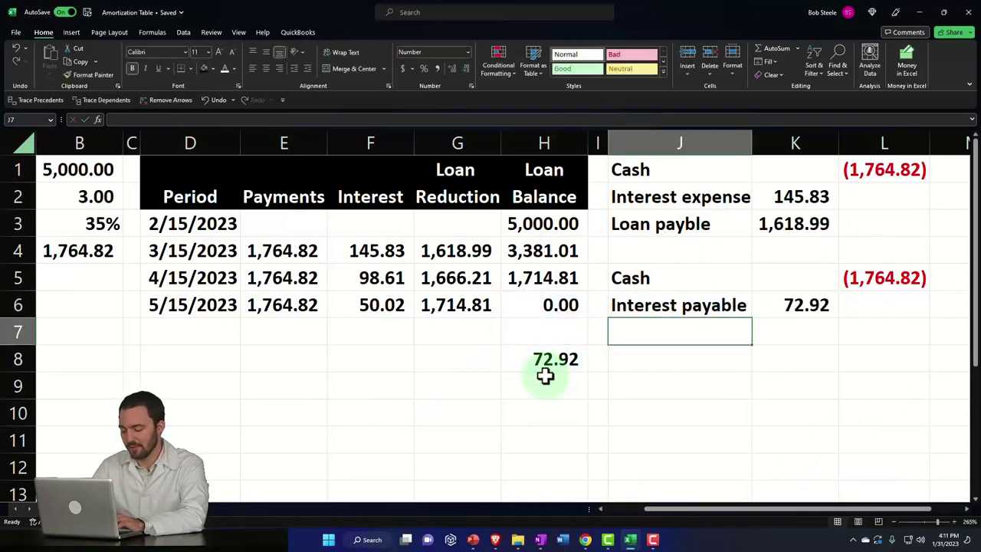
# Label J7 "Interest expense" and calculate the remaining interest in K7 with =F4-K6
pyautogui.write('Interest expe')
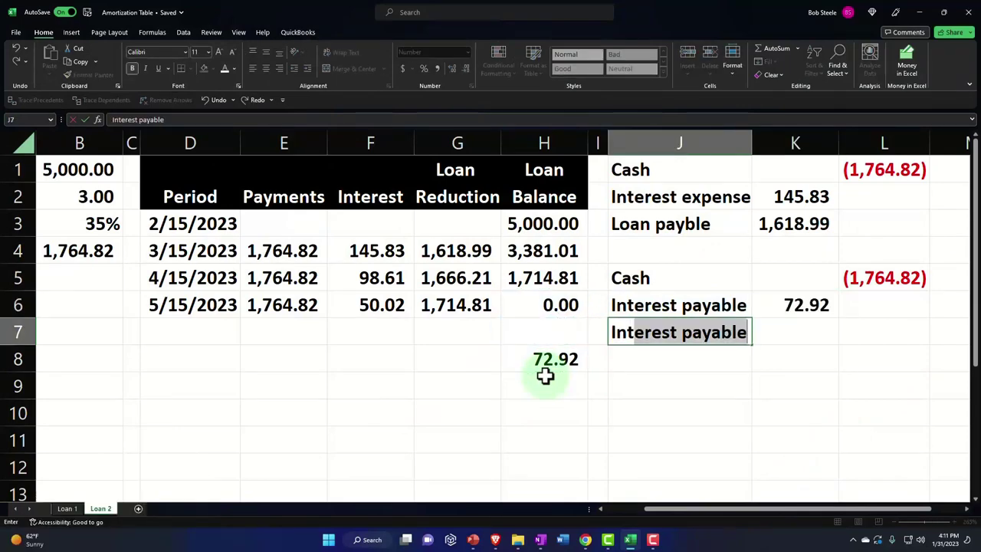
pyautogui.write('nse')
pyautogui.press('Tab')
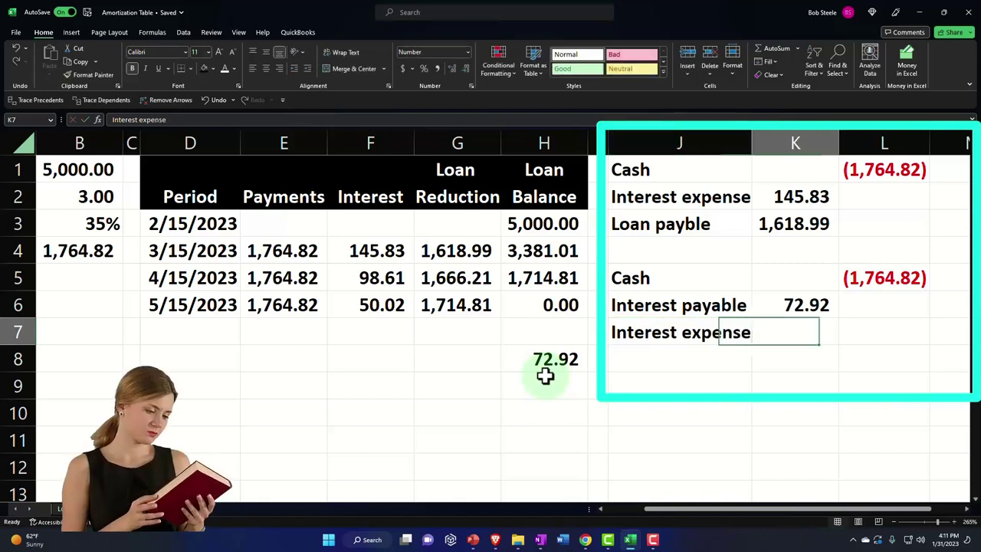
pyautogui.write('=')
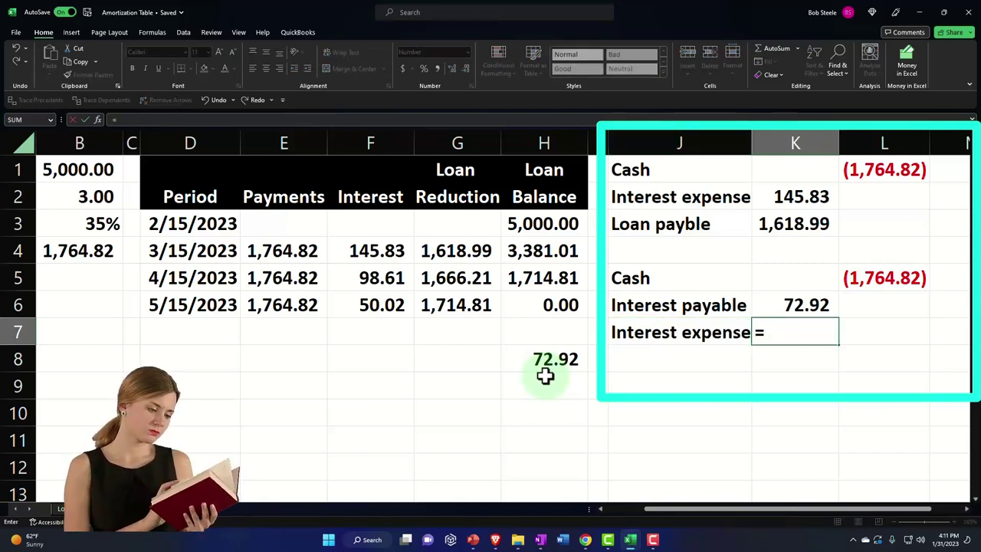
pyautogui.press('Left')
pyautogui.press('Left')
pyautogui.press('Left')
pyautogui.press('Up')
pyautogui.press('Up')
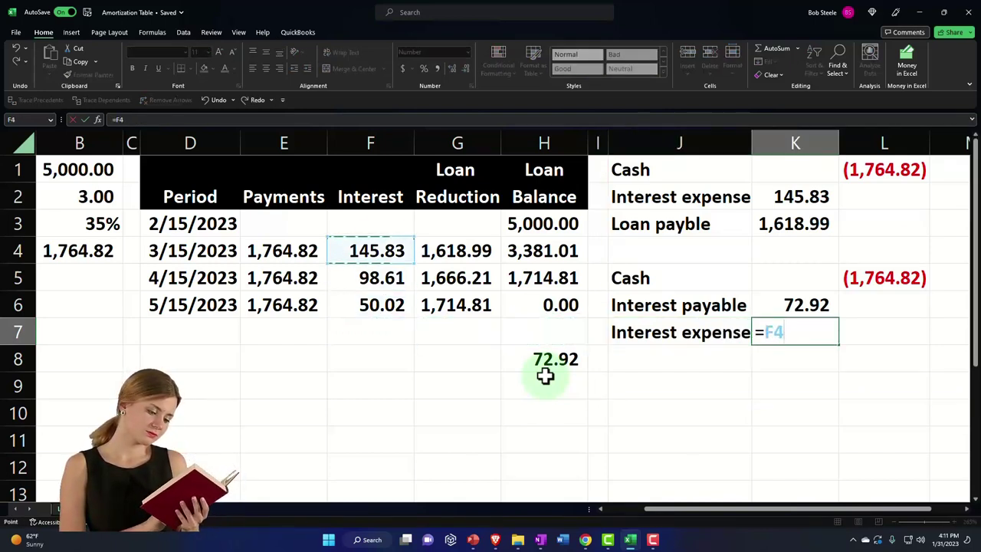
pyautogui.write('-')
pyautogui.press('Up')
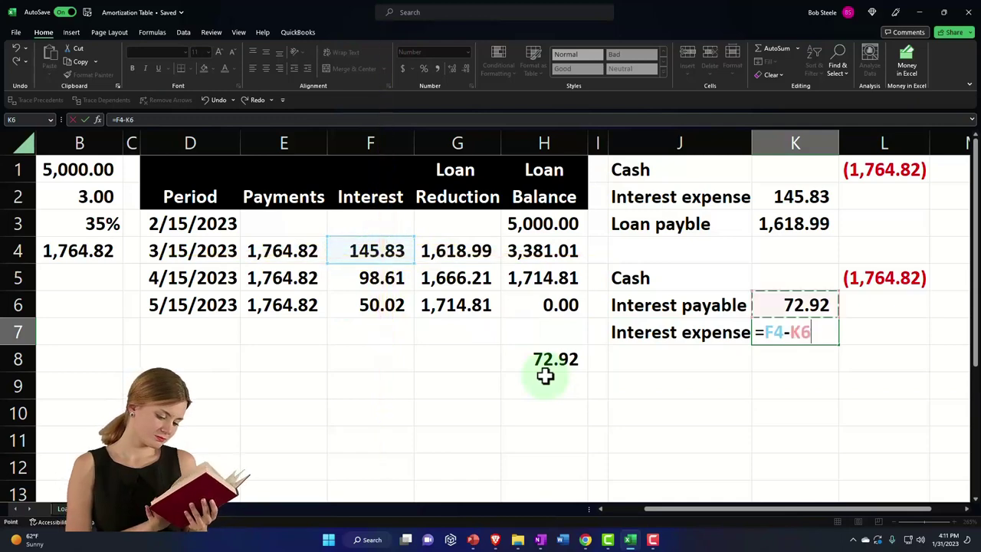
pyautogui.press('Return')
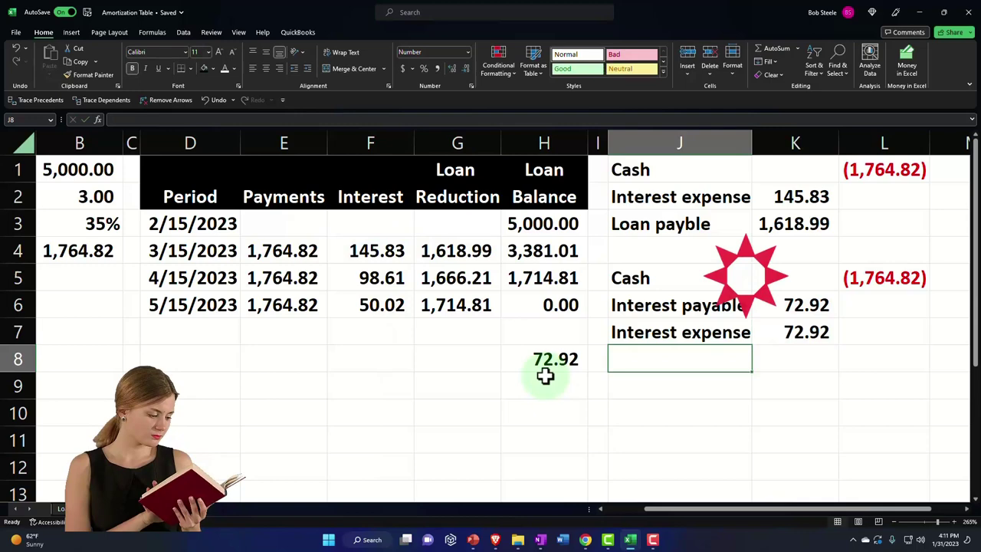
# Label J8 "Loan payable" and reference the first payment's loan reduction from G4 in K8
pyautogui.write('Loan pay')
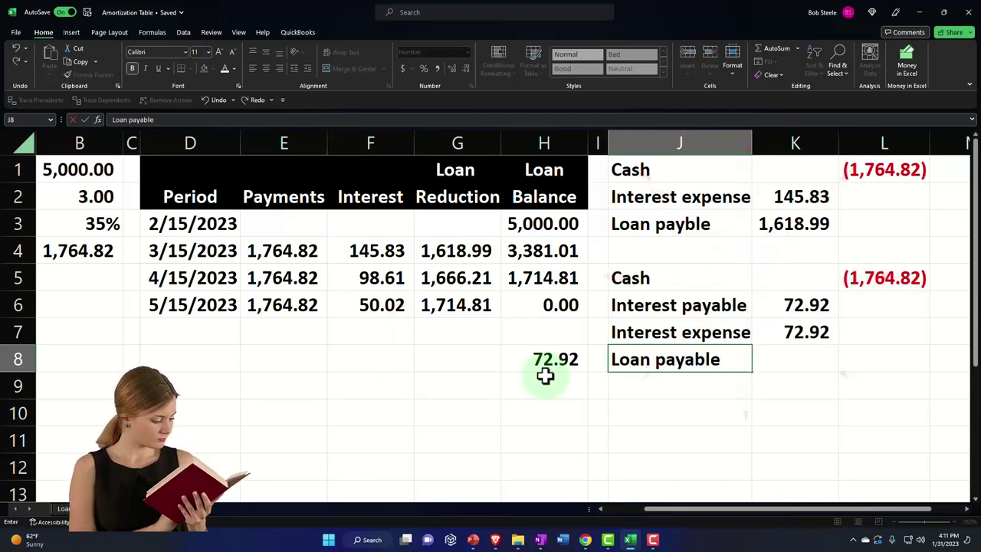
pyautogui.write('able')
pyautogui.press('Tab')
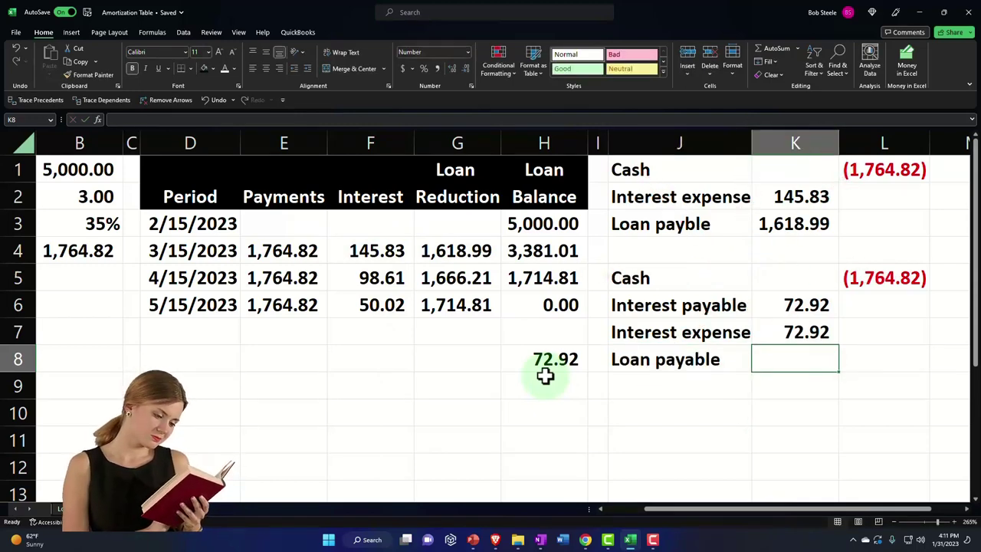
pyautogui.write('=')
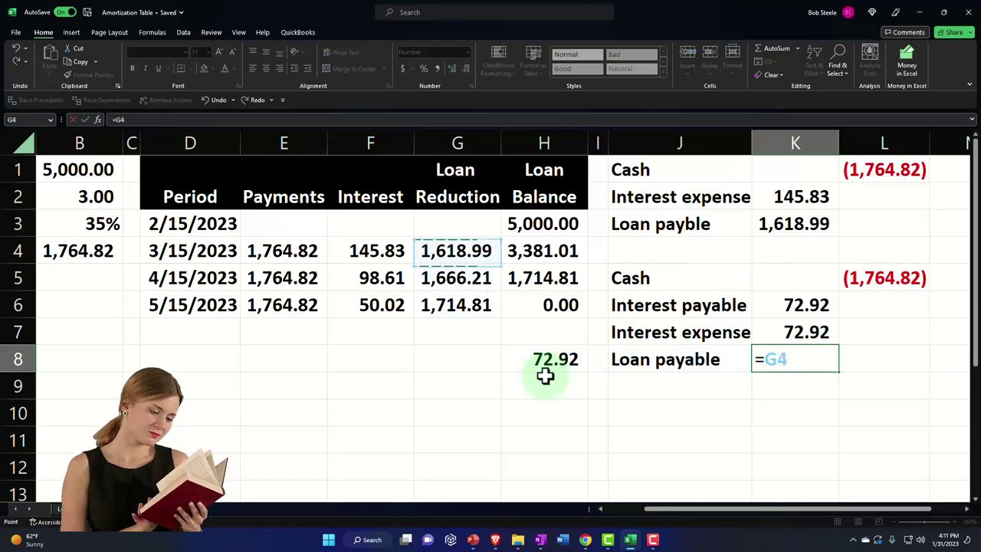
pyautogui.press('Return')
# Check the sum of the debit amounts in K6:K8 against the cash payment in L5, and review the interest payable in K6
pyautogui.moveTo(805, 307); pyautogui.dragTo(805, 356)
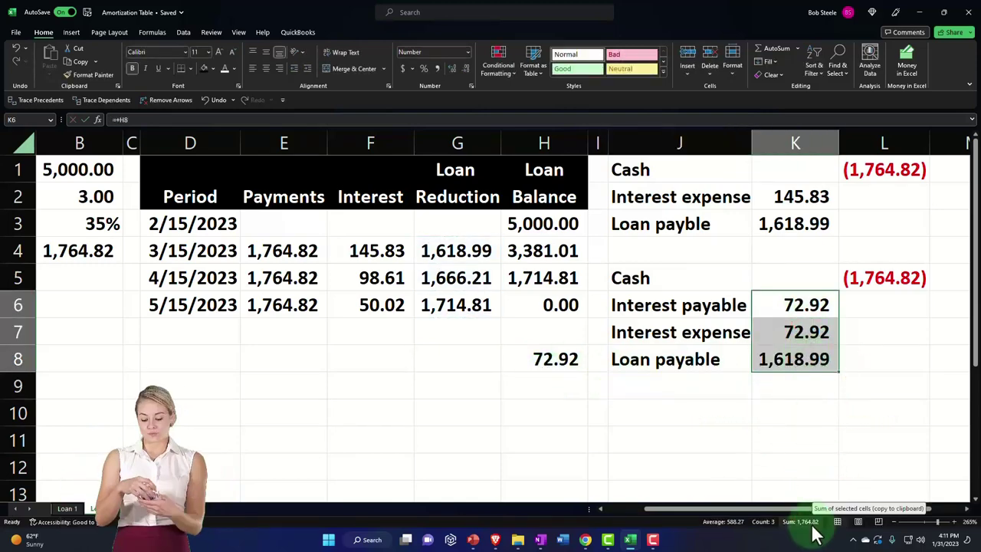
pyautogui.click(812, 439)
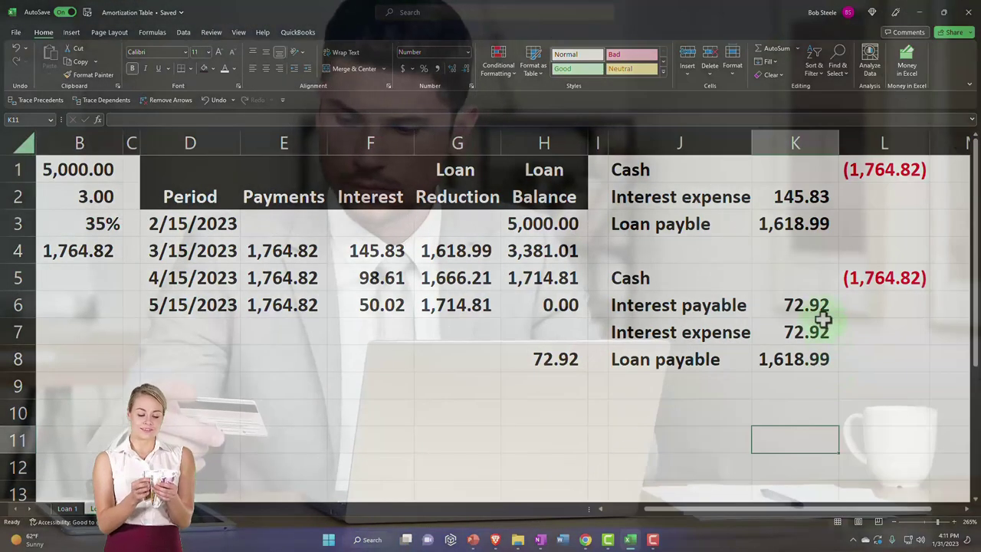
pyautogui.click(815, 305)
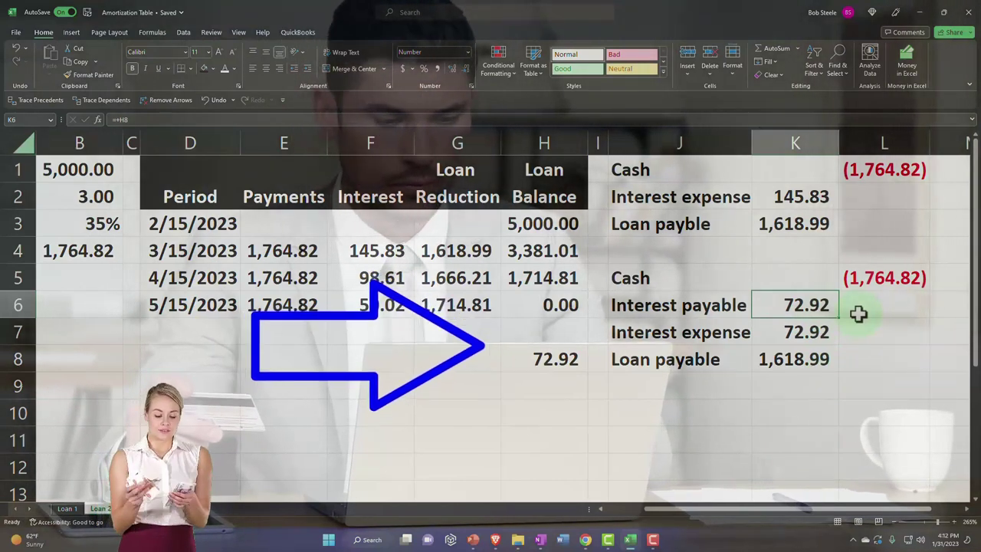
# Switch to QuickBooks, discard the expense form without saving, and view the February Interest Payable balance on the balance sheet
pyautogui.click(608, 539)
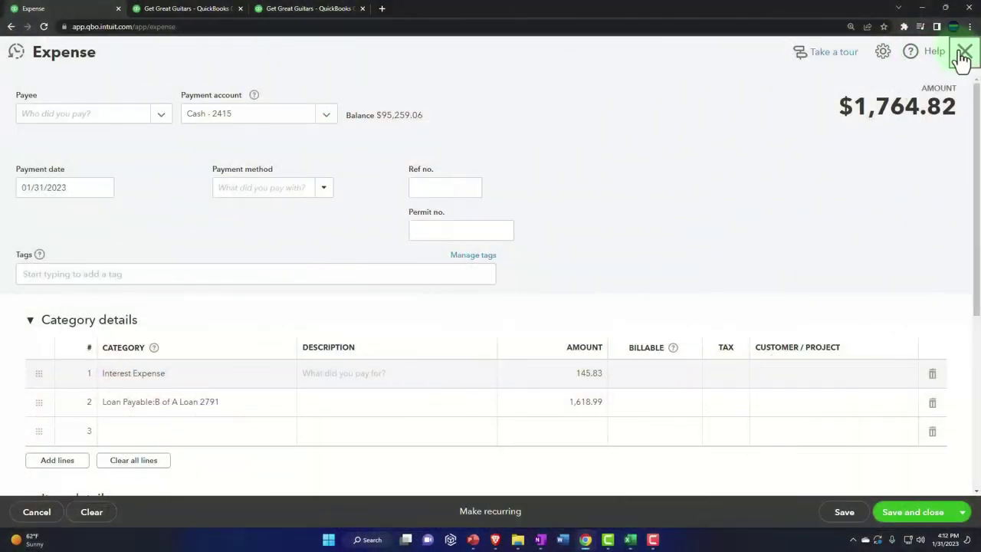
pyautogui.click(965, 51)
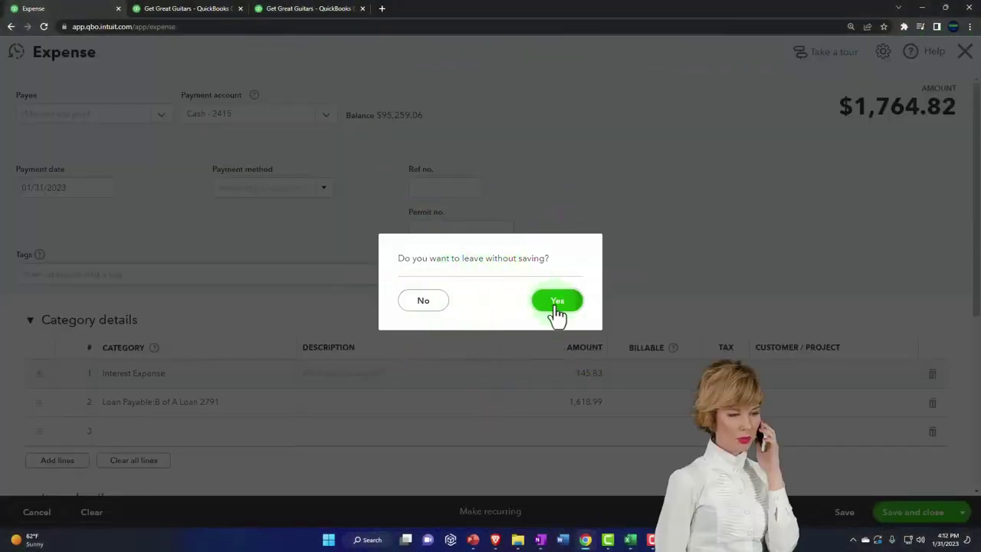
pyautogui.click(206, 9)
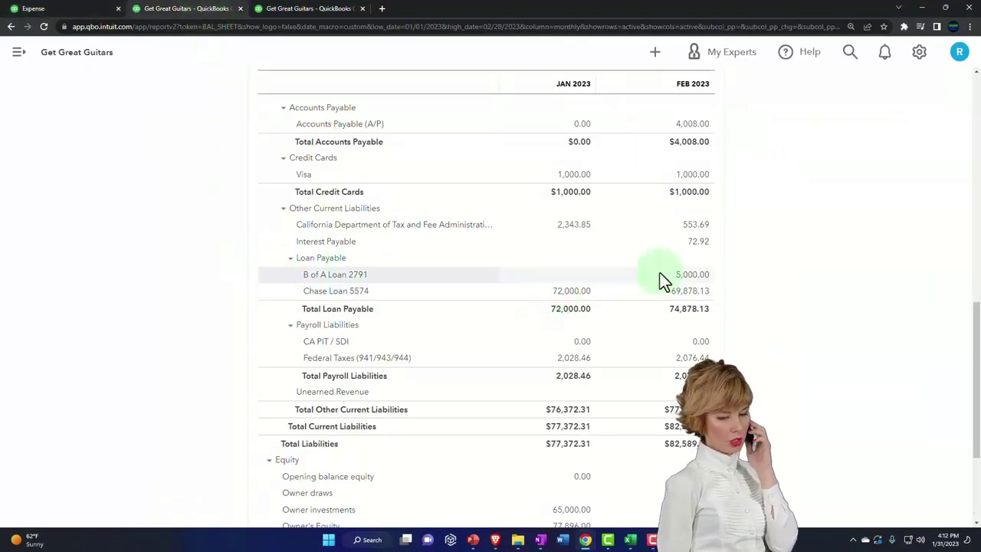
pyautogui.click(697, 253)
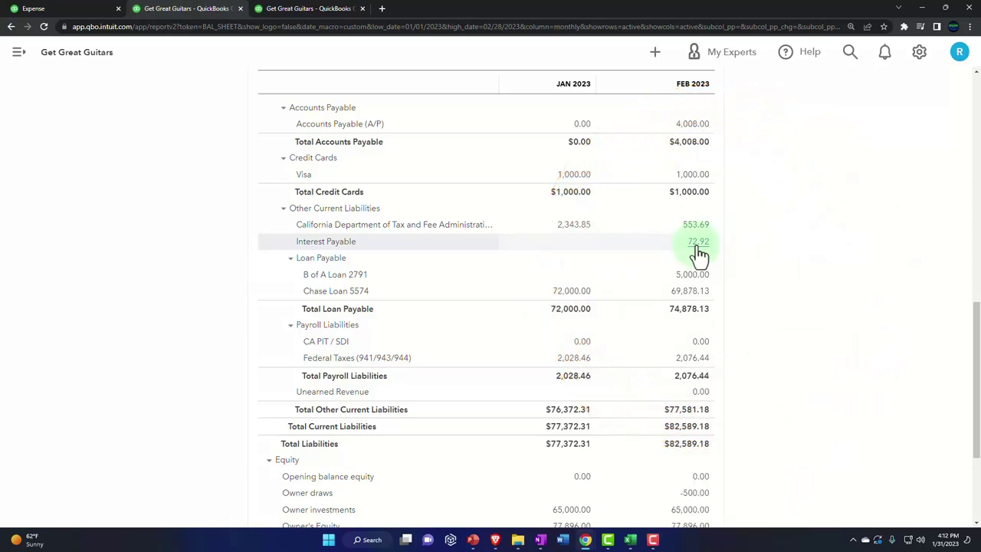
# Return to the Excel amortization sheet and compare the entry in J5:L8 with the simpler one in J1:L3 and the 3/15/2023 payment row
pyautogui.click(923, 9)
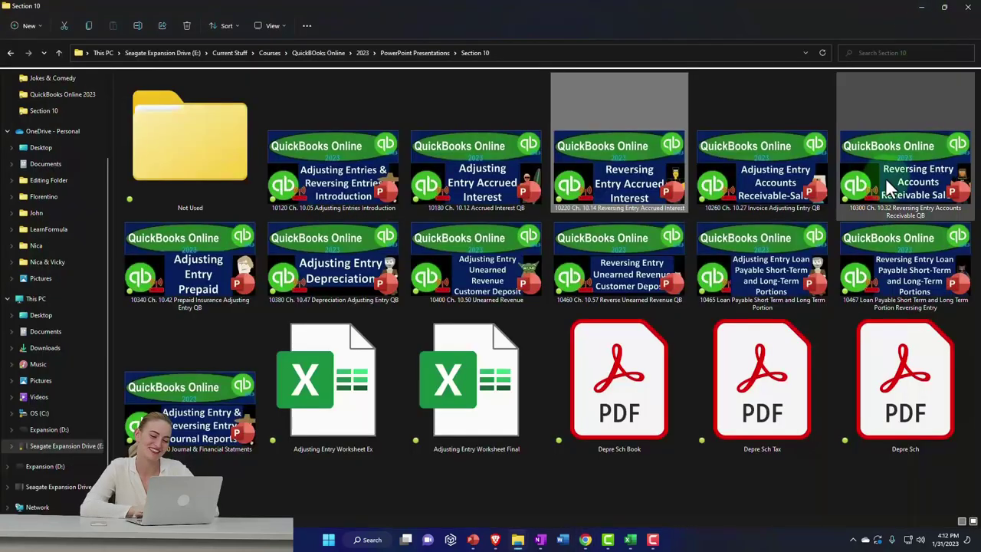
pyautogui.click(630, 541)
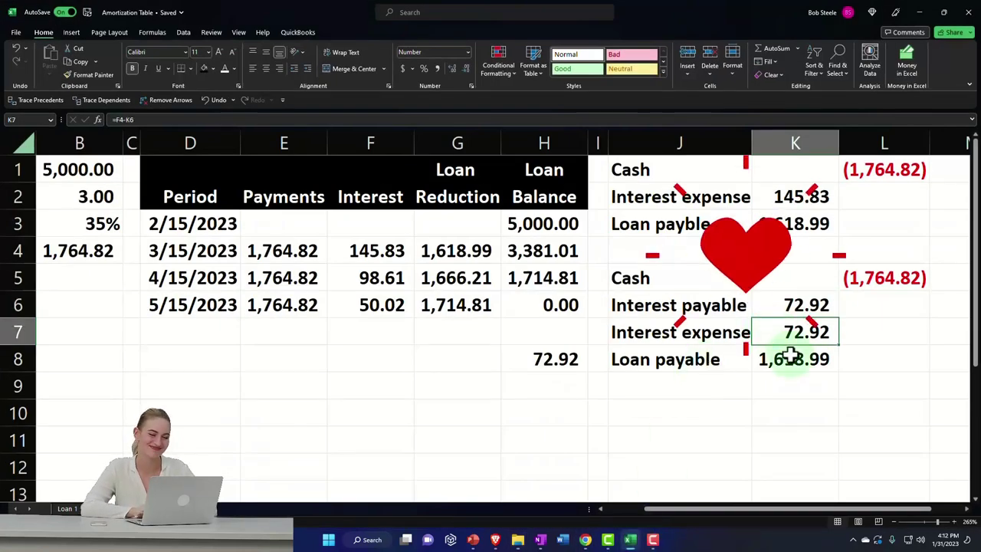
pyautogui.moveTo(799, 282); pyautogui.dragTo(852, 358)
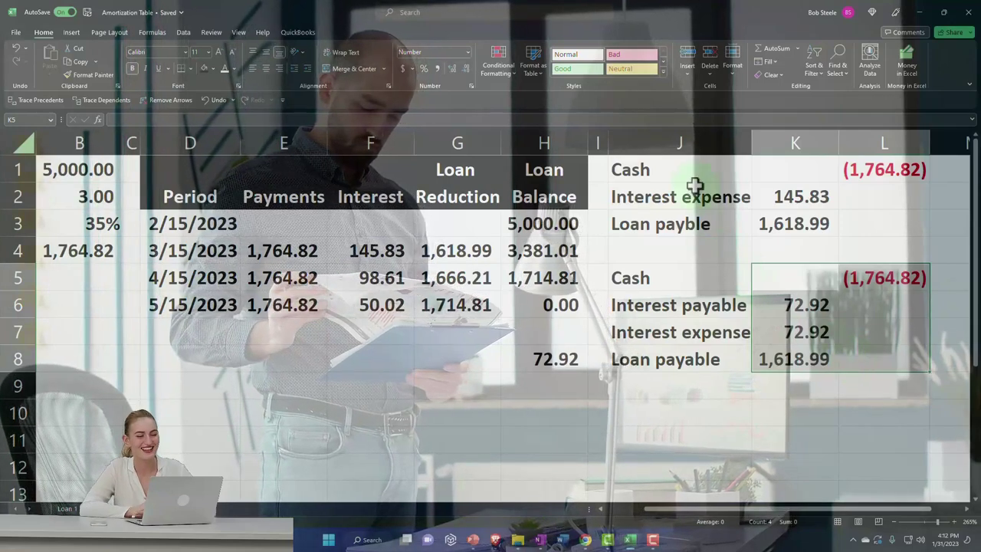
pyautogui.moveTo(690, 169); pyautogui.dragTo(848, 212)
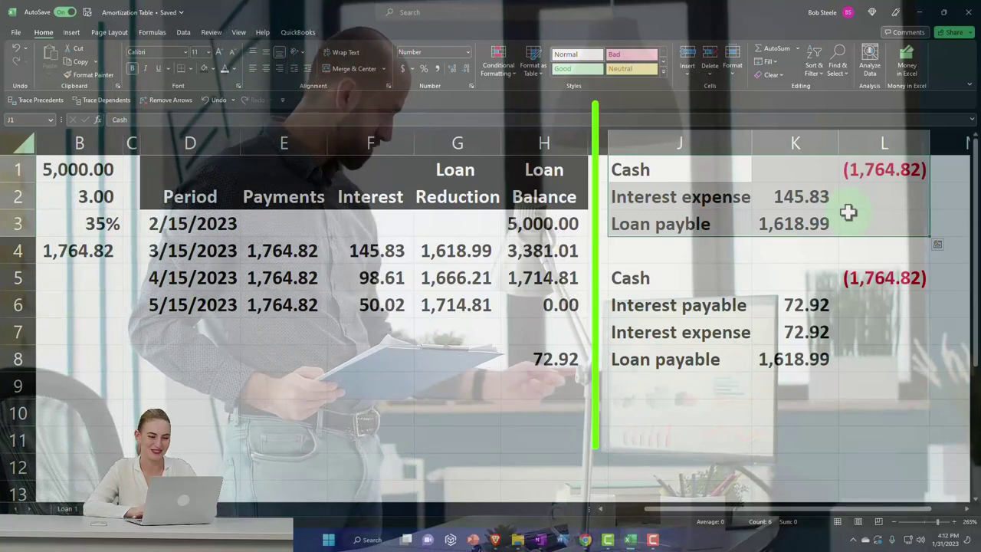
pyautogui.click(872, 169)
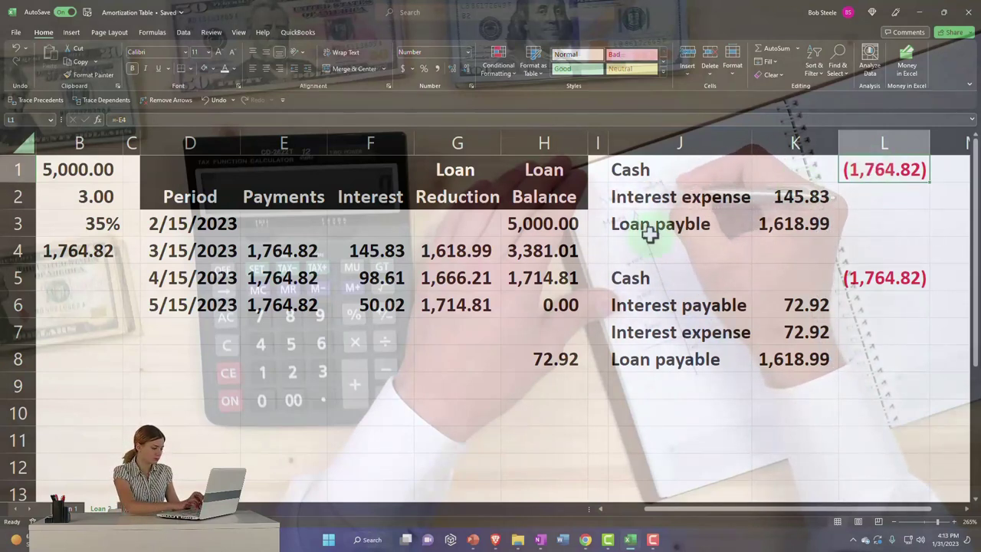
pyautogui.click(219, 259)
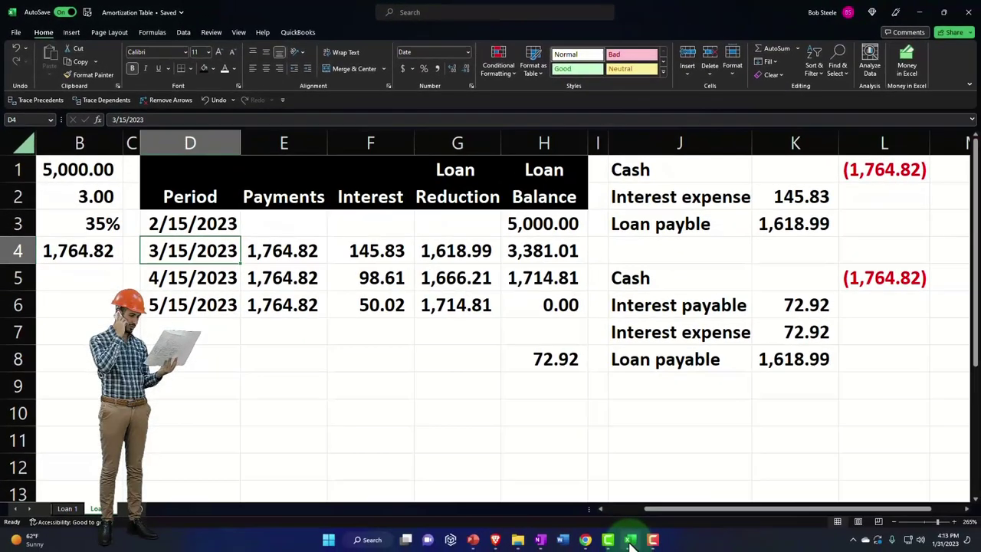
# Switch to QuickBooks and drill down from the balance sheet's February Interest Payable amount to its 02/28/2023 adjusting journal entry
pyautogui.click(630, 541)
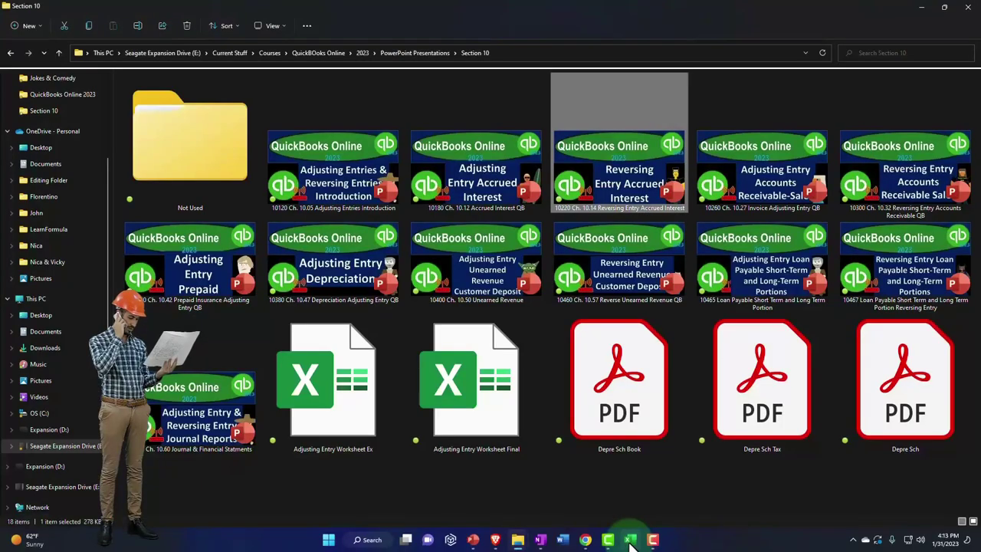
pyautogui.click(630, 540)
pyautogui.moveTo(586, 541)
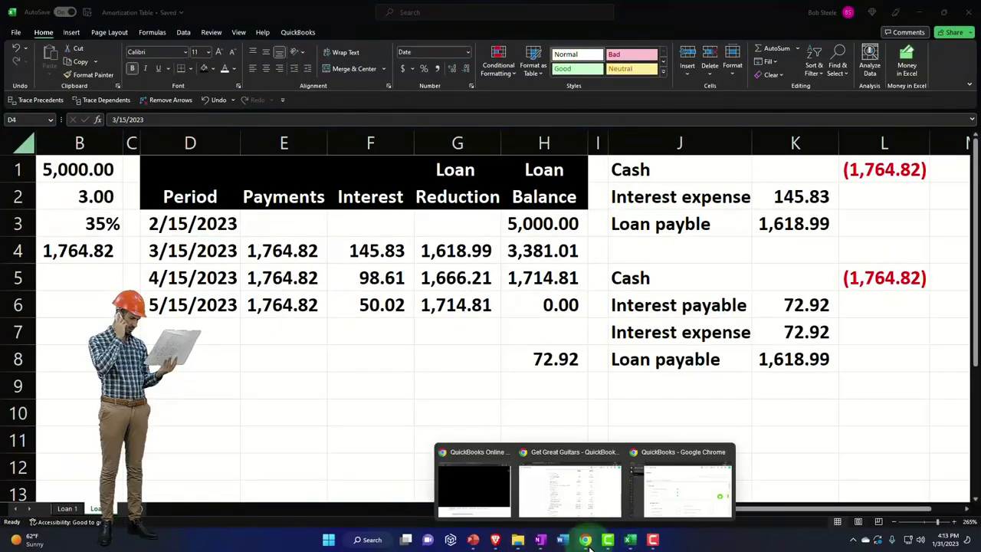
pyautogui.click(588, 497)
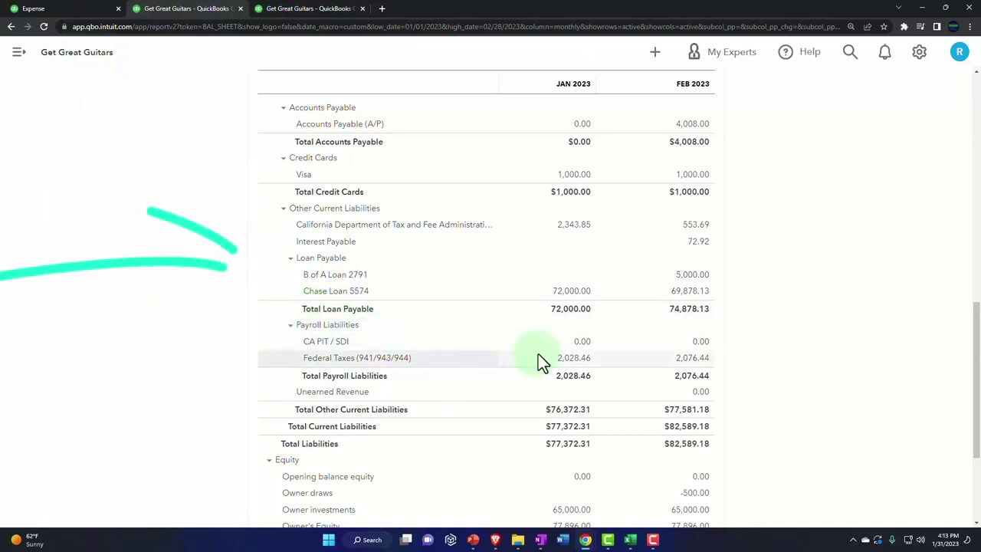
pyautogui.click(694, 242)
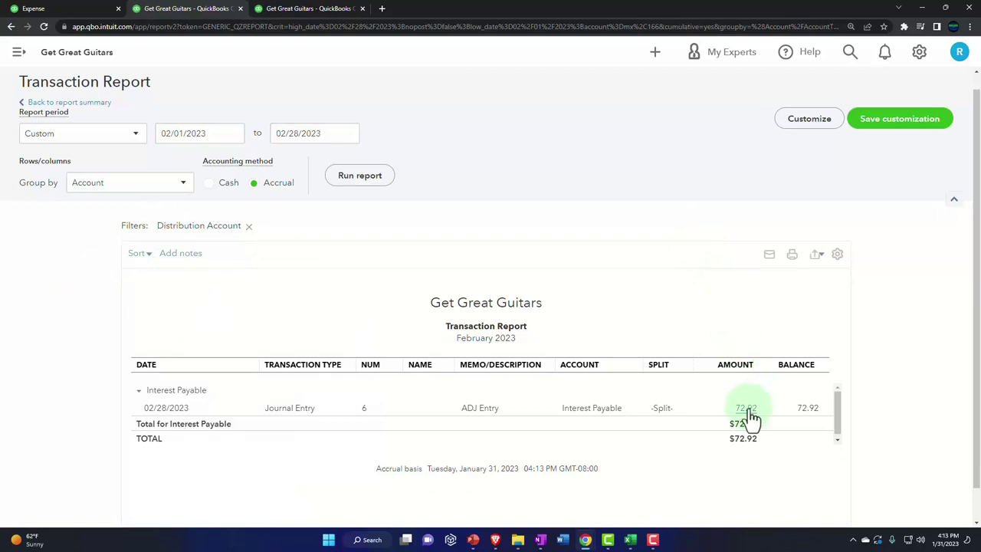
pyautogui.click(751, 414)
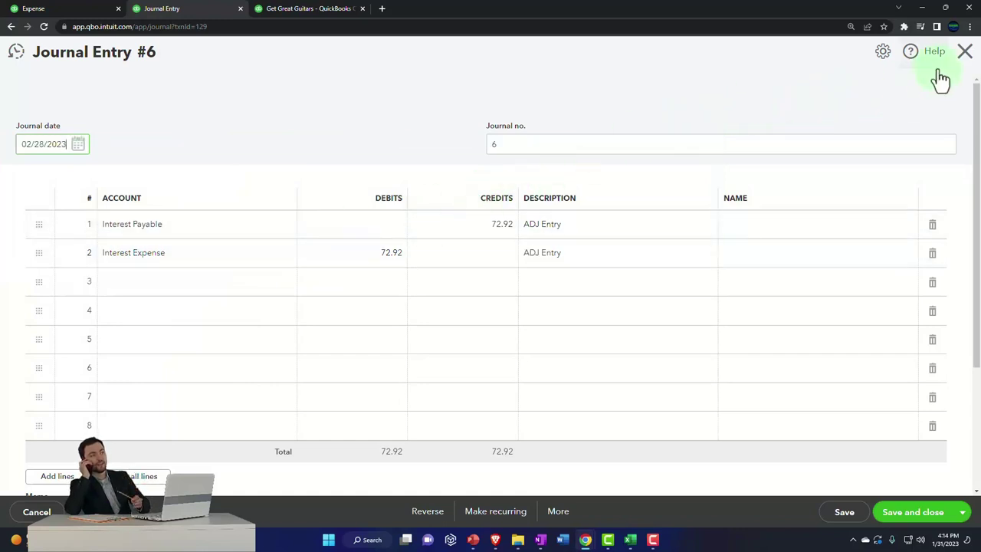
# Close the journal entry, return to the balance sheet summary, and look over the available new transaction types
pyautogui.click(964, 54)
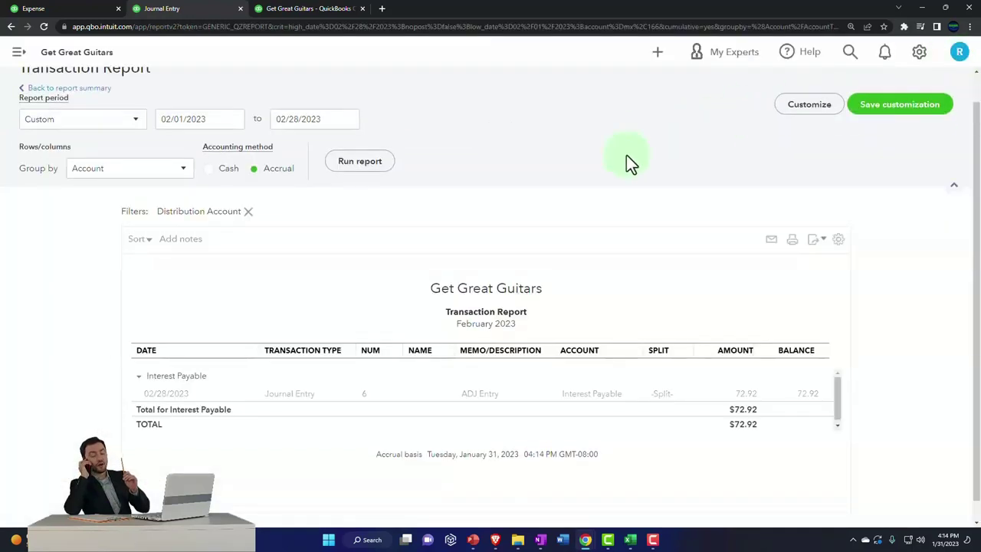
pyautogui.click(84, 89)
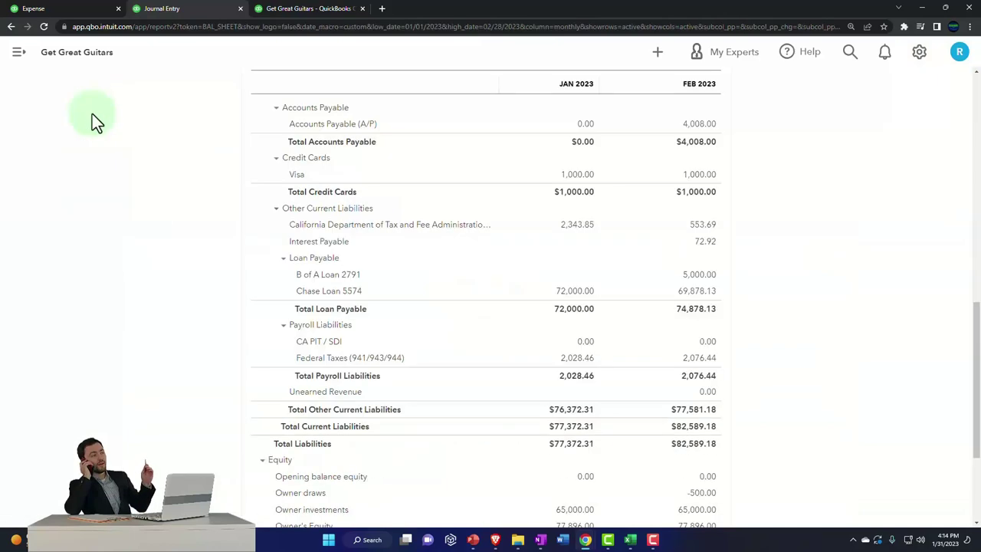
pyautogui.click(659, 54)
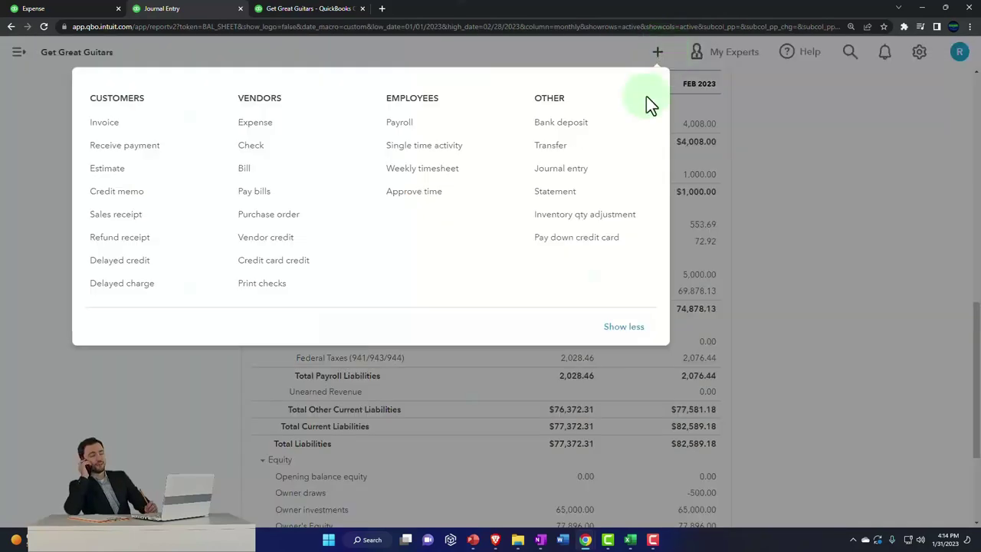
pyautogui.click(814, 163)
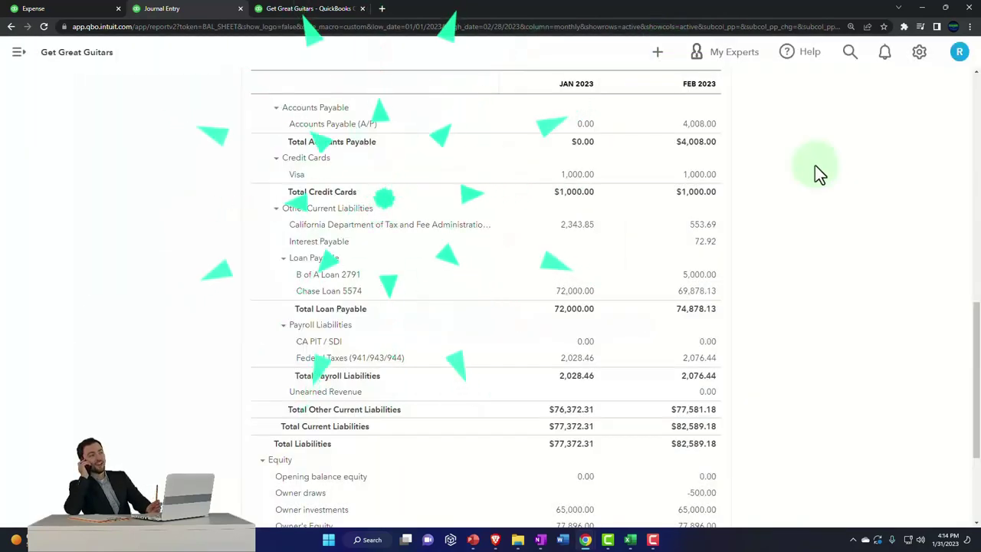
# Open the Chart of Accounts for Get Great Guitars
pyautogui.click(70, 47)
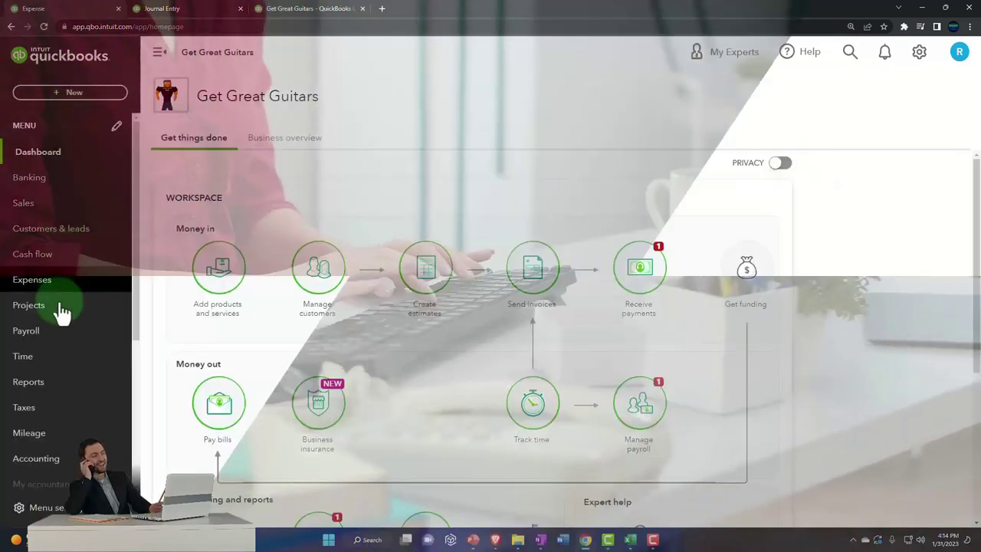
pyautogui.scroll(-1, 67, 375)
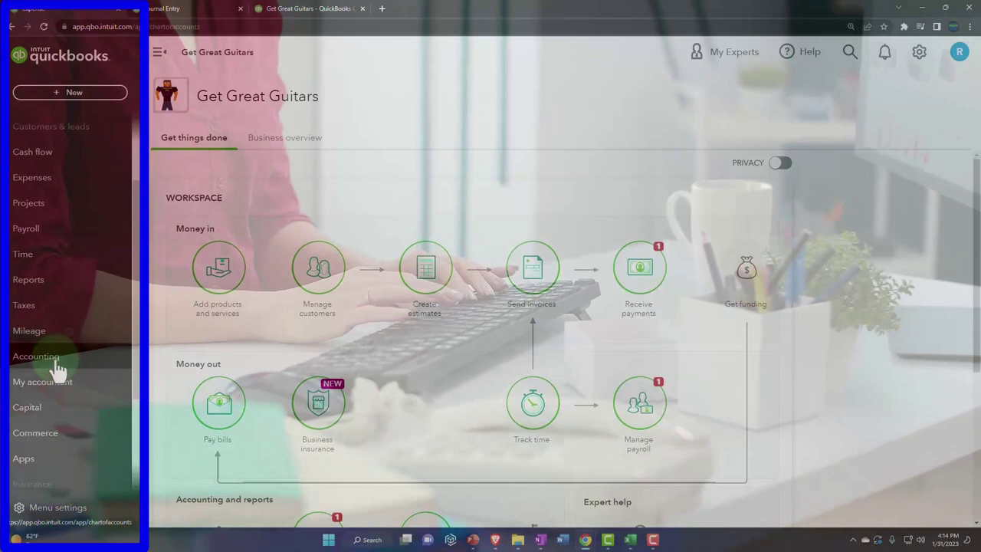
pyautogui.click(57, 359)
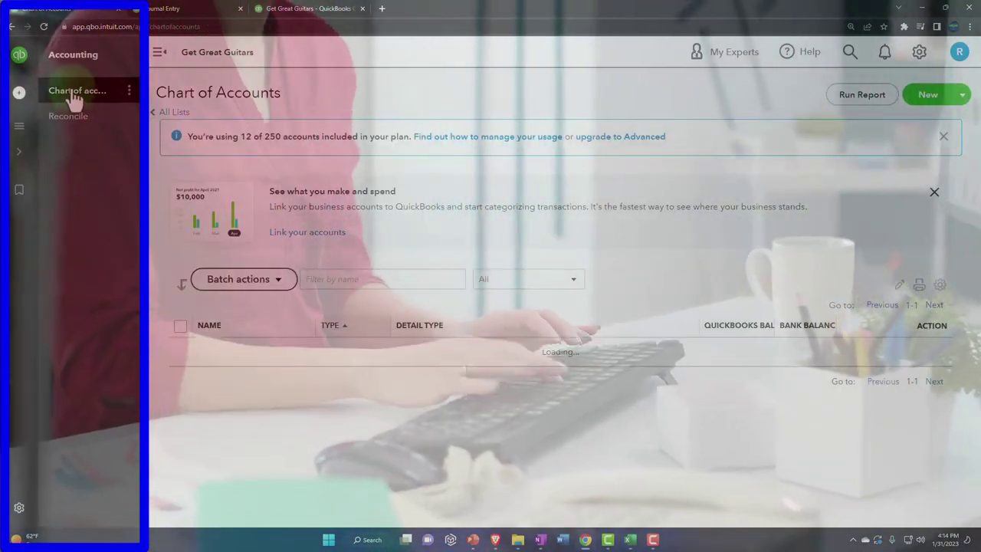
pyautogui.click(73, 98)
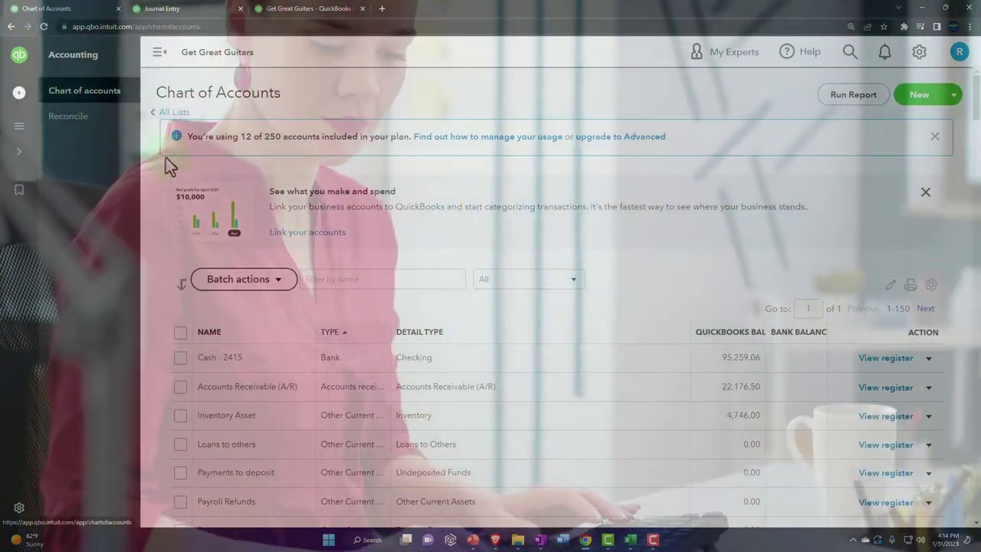
# View the Chart of Accounts in the Sample Company window and return to the Get Great Guitars window
pyautogui.moveTo(588, 541)
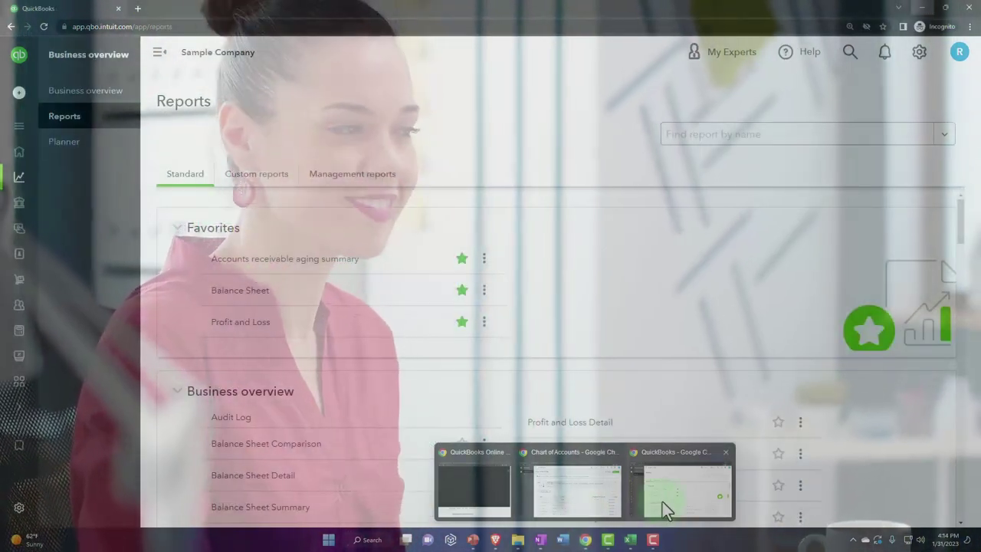
pyautogui.click(662, 502)
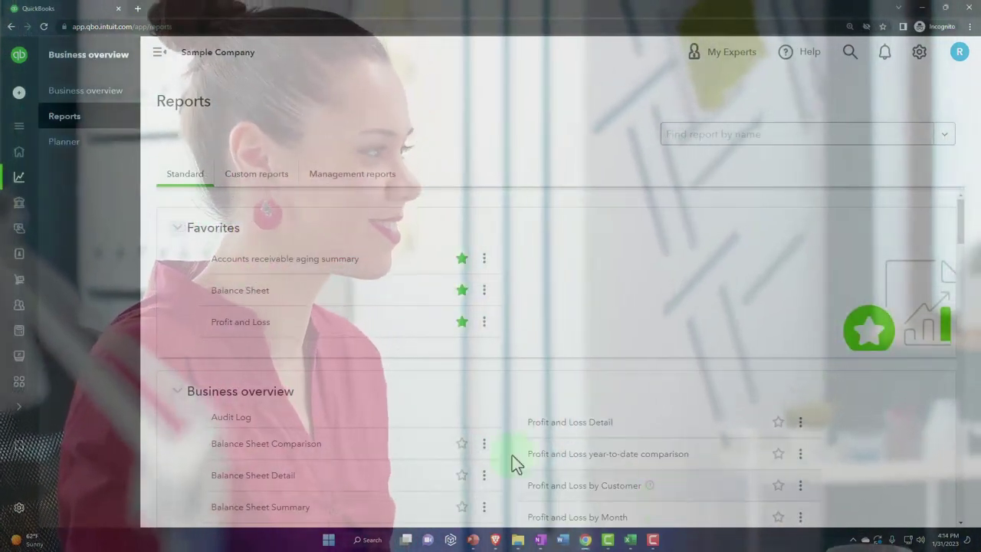
pyautogui.moveTo(37, 198)
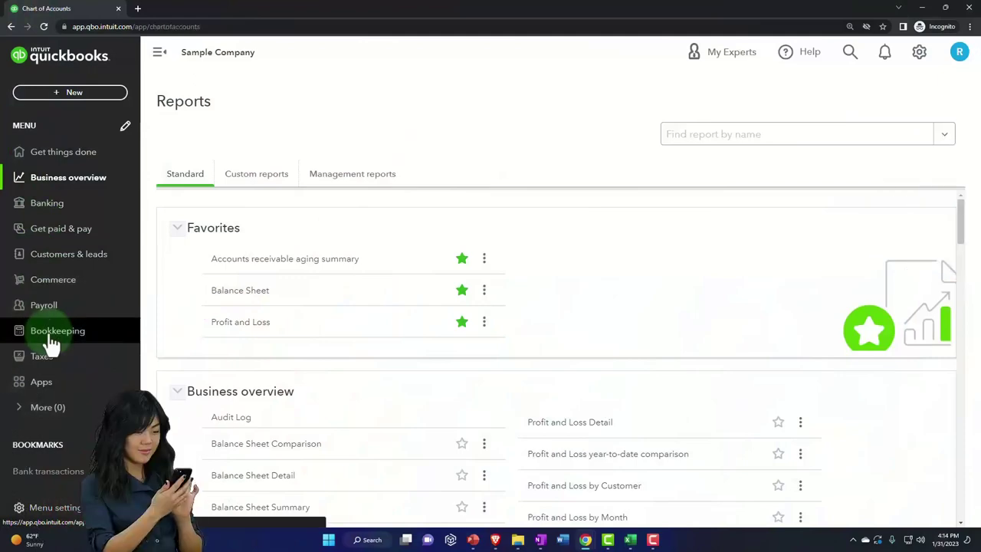
pyautogui.click(50, 337)
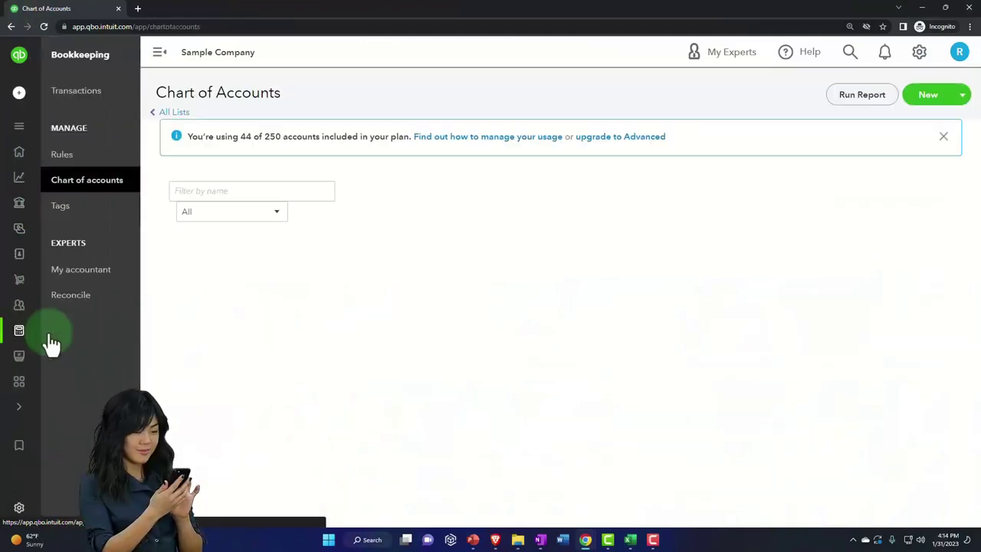
pyautogui.click(77, 184)
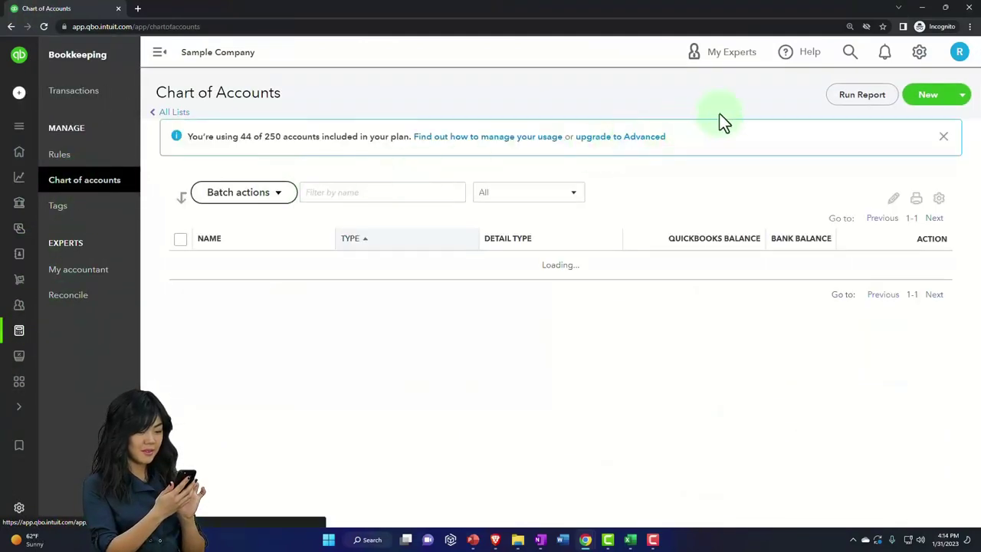
pyautogui.click(920, 9)
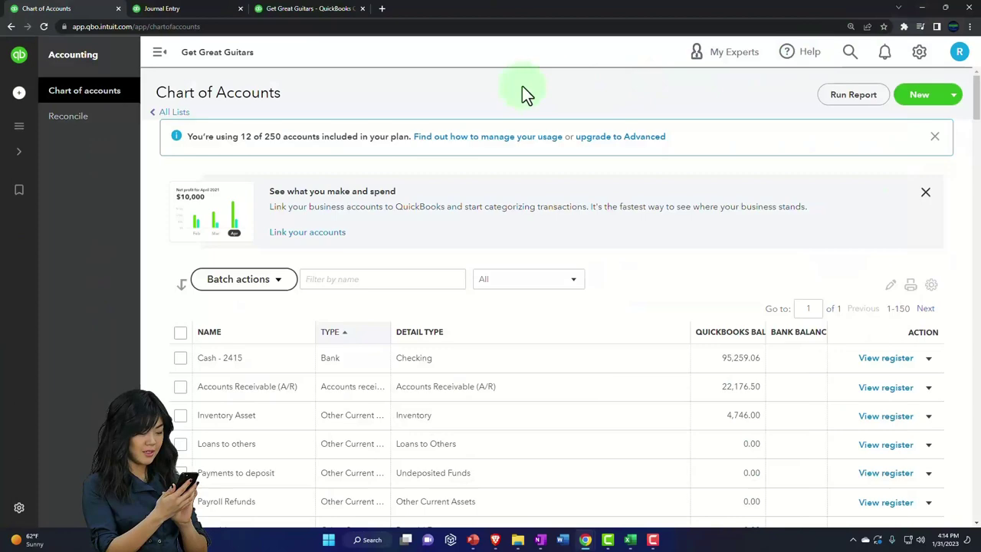
# Open the register of the Interest Payable account from the Chart of Accounts
pyautogui.click(158, 55)
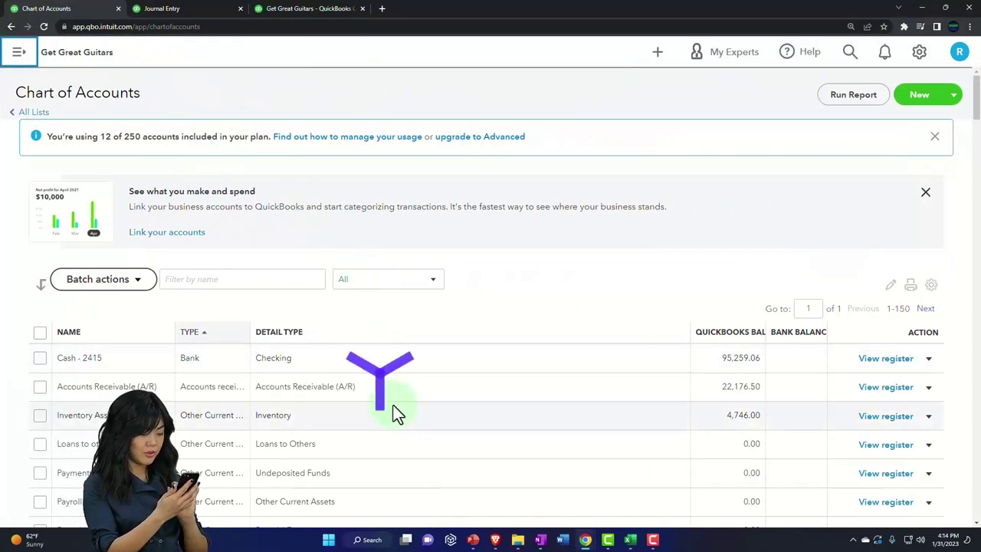
pyautogui.scroll(-4, 392, 406)
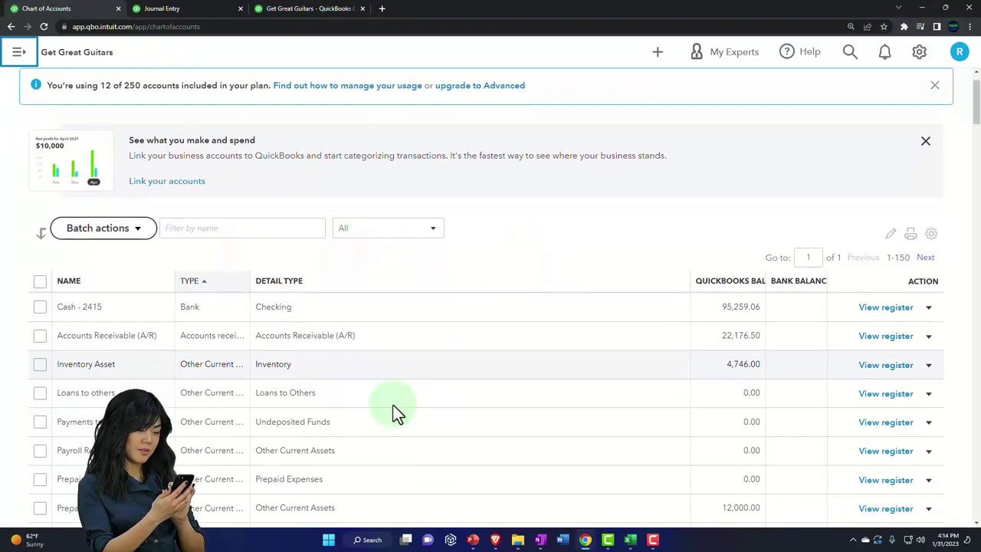
pyautogui.scroll(-5, 392, 407)
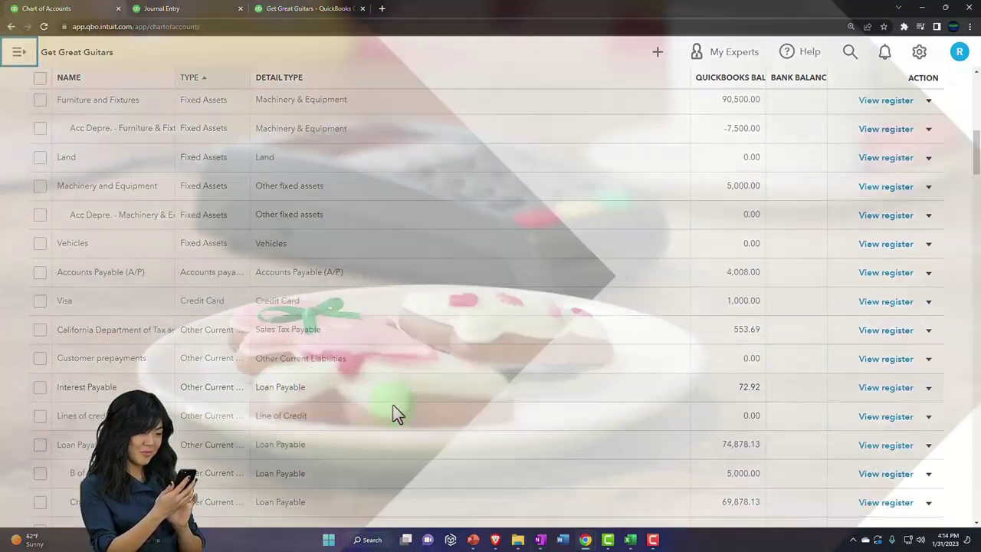
pyautogui.scroll(-1, 258, 394)
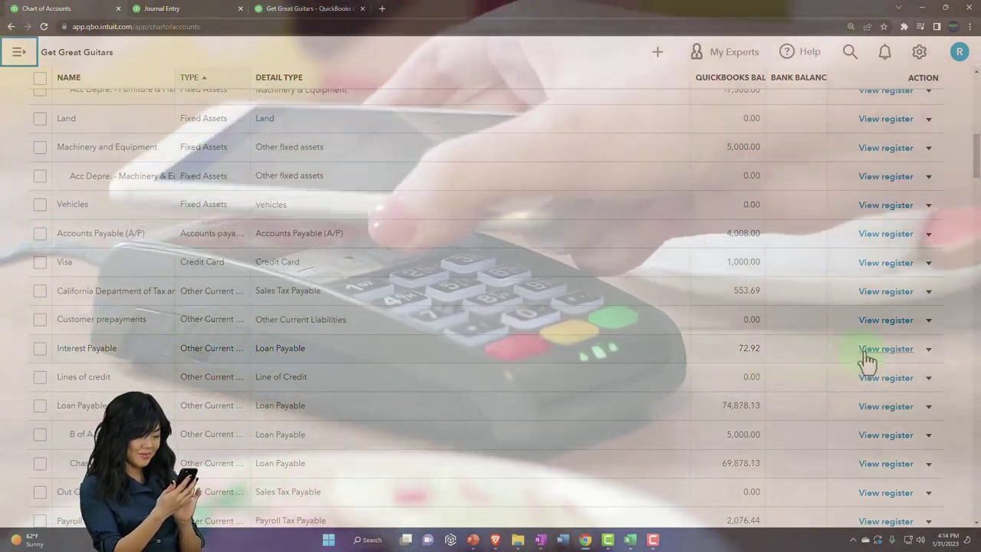
pyautogui.click(866, 353)
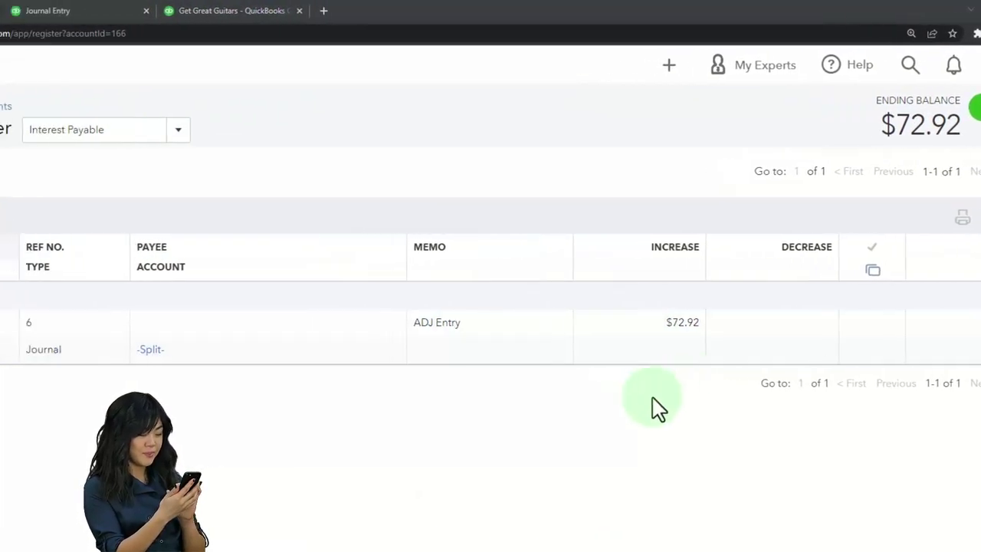
# Start a journal entry in the Interest Payable register dated 03/01/2023, with memo "Reversing entry" and a decrease of 72.92
pyautogui.click(139, 296)
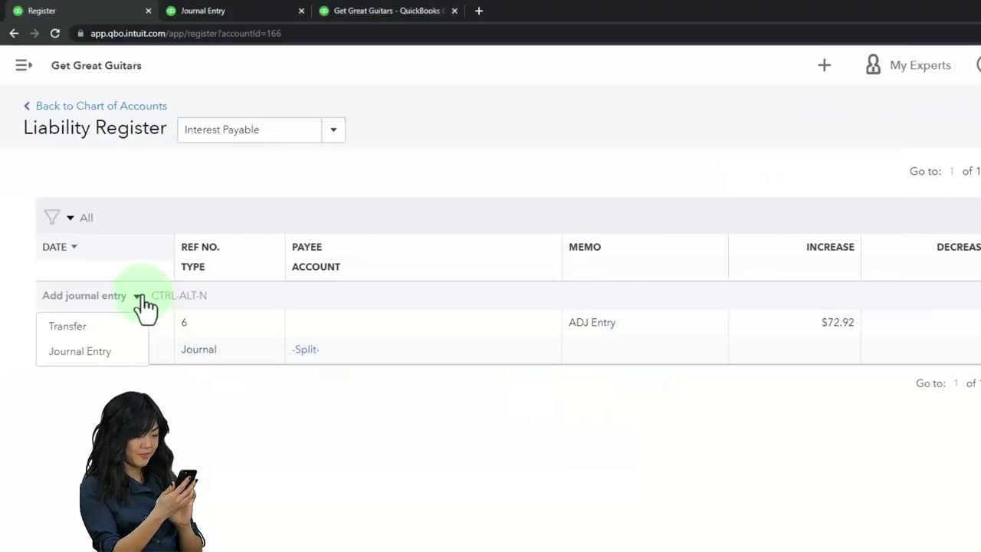
pyautogui.click(111, 354)
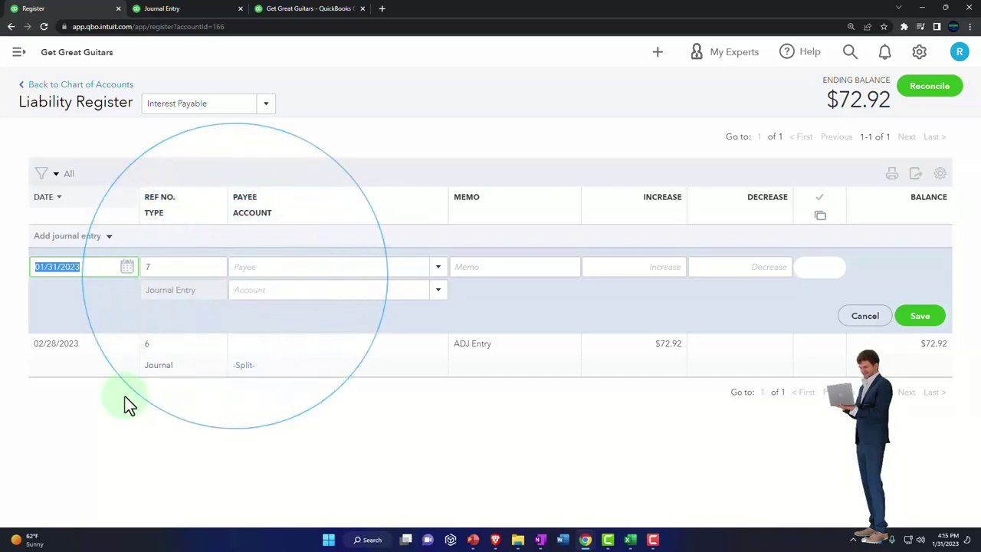
pyautogui.write('03/01/2023')
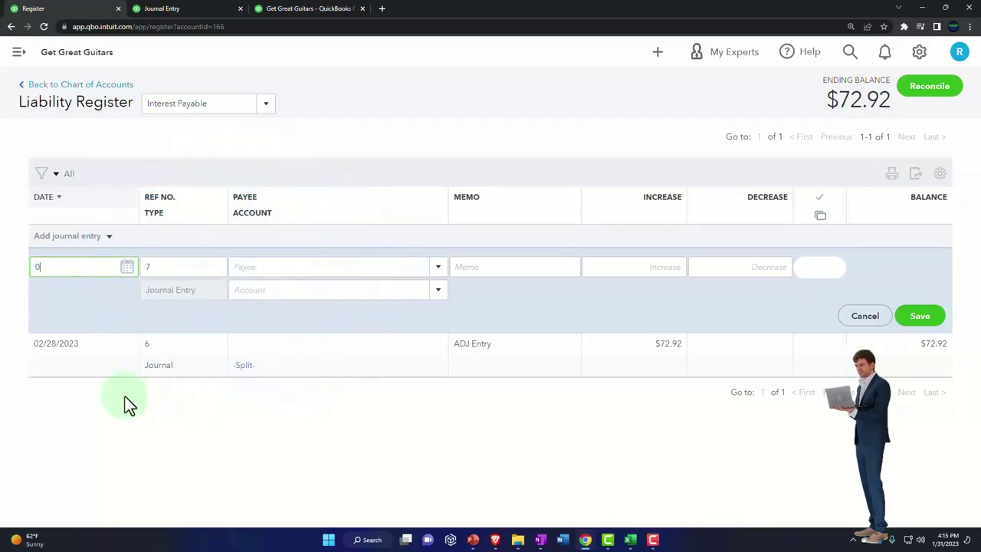
pyautogui.press('Tab')
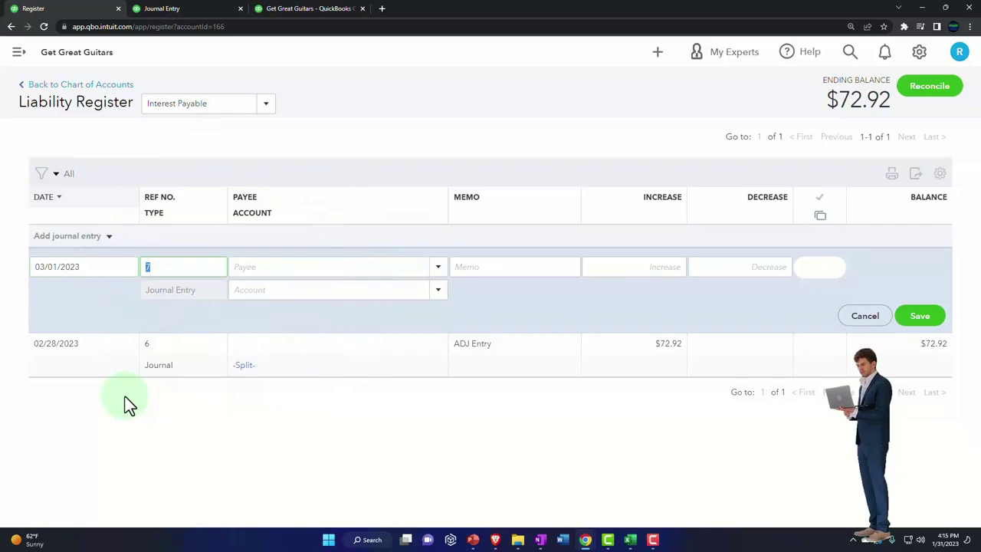
pyautogui.press('Tab')
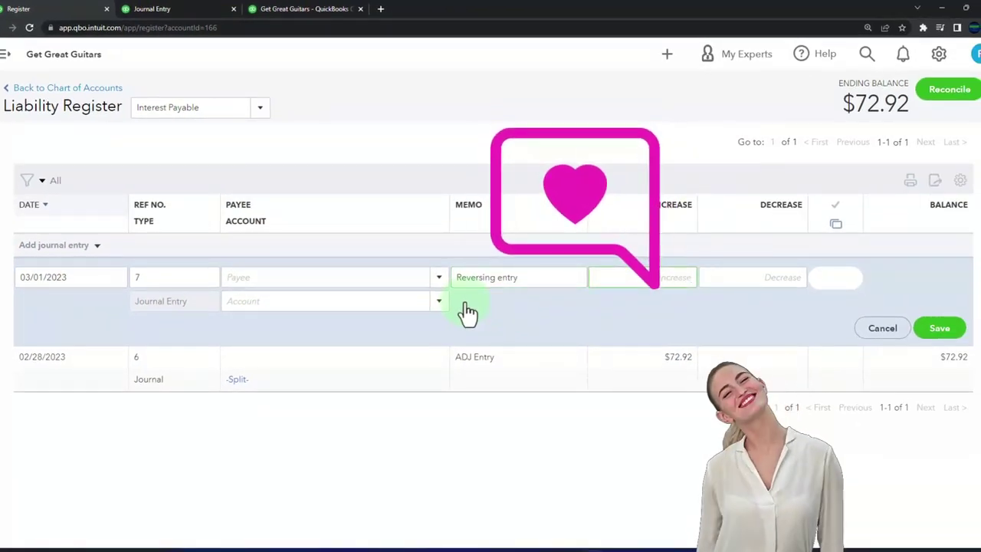
pyautogui.press('Tab')
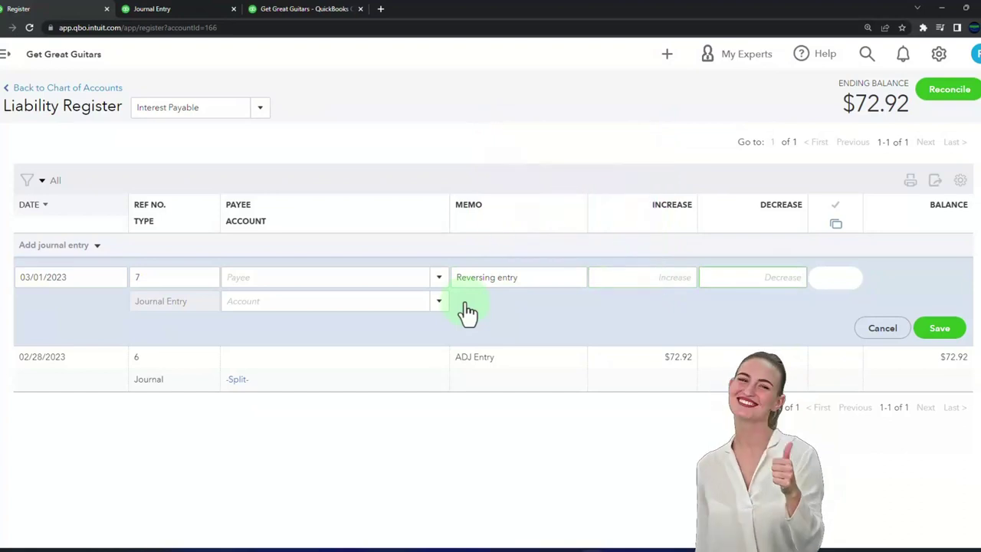
pyautogui.press('Tab')
pyautogui.write('7')
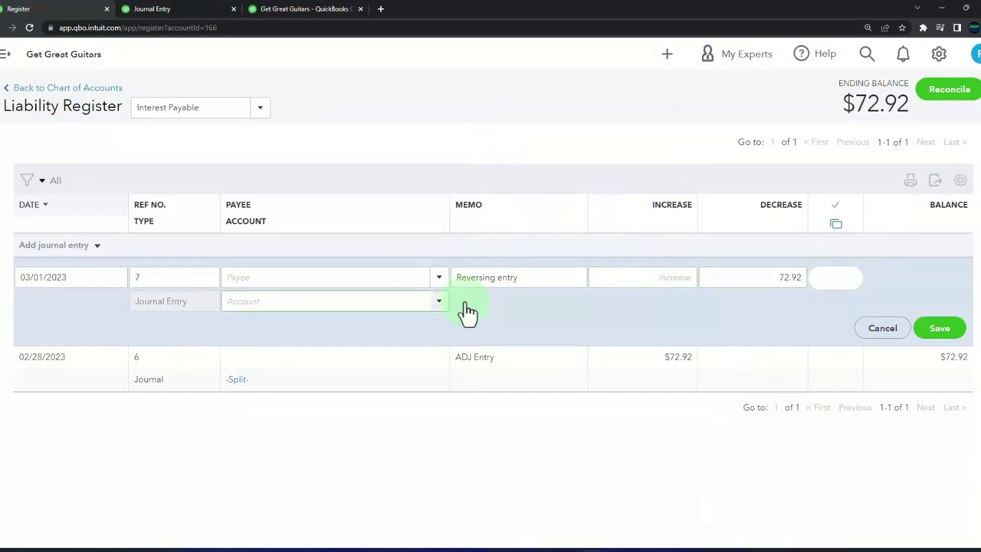
# Assign Interest Expense as the offsetting account of the reversing entry and save the transaction
pyautogui.write('intere')
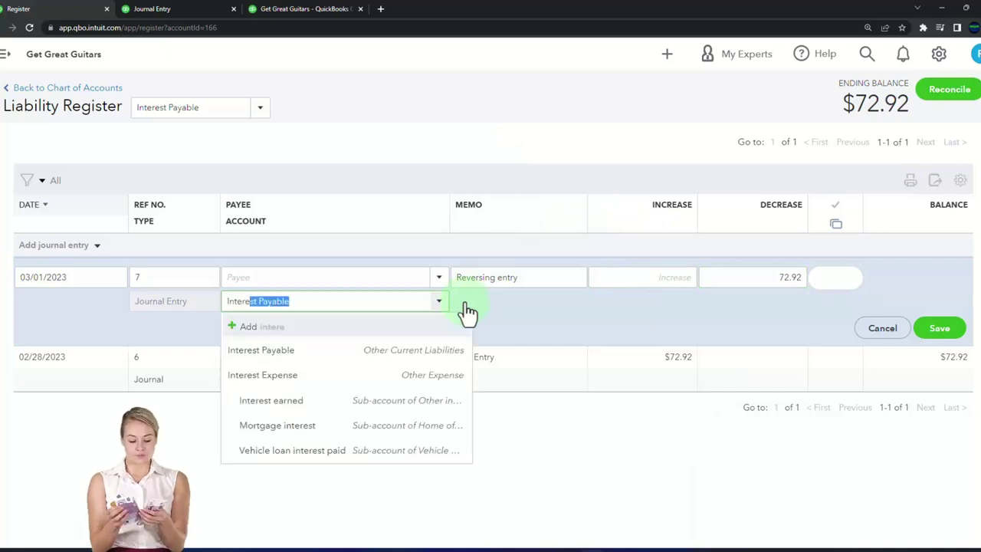
pyautogui.press('Down')
pyautogui.press('Down')
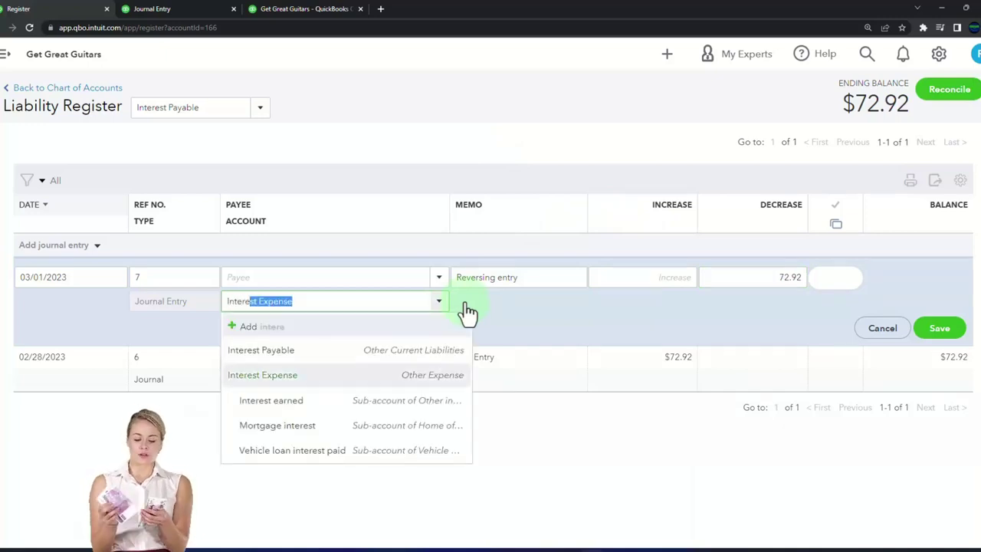
pyautogui.press('Tab')
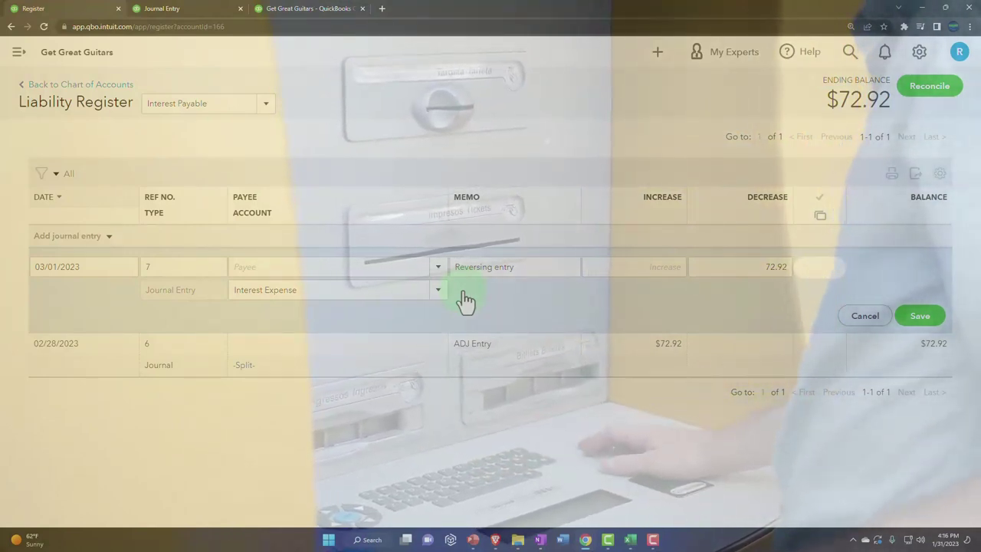
pyautogui.click(926, 325)
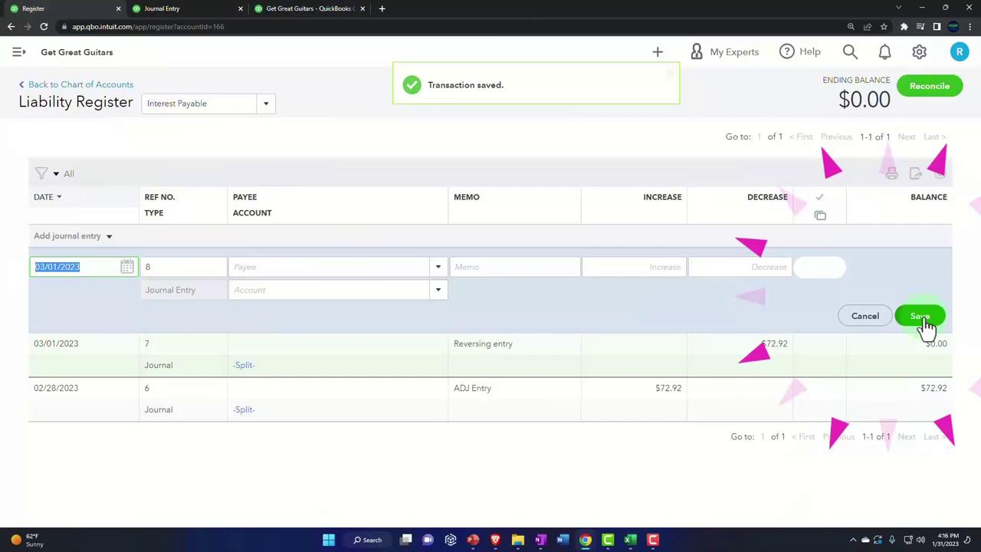
# Extend the Balance Sheet report's end date to 03/31/2023 and rerun the report
pyautogui.click(197, 11)
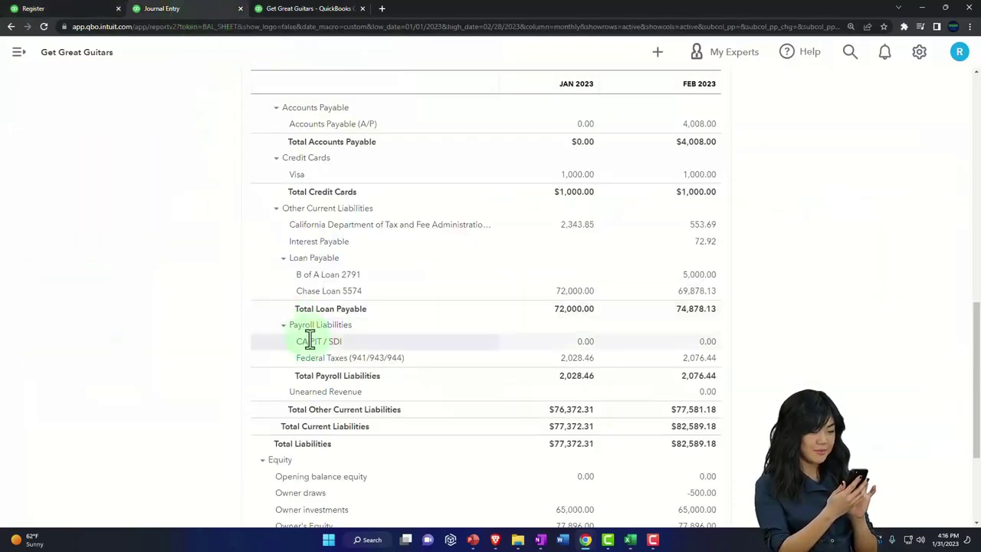
pyautogui.scroll(9, 309, 340)
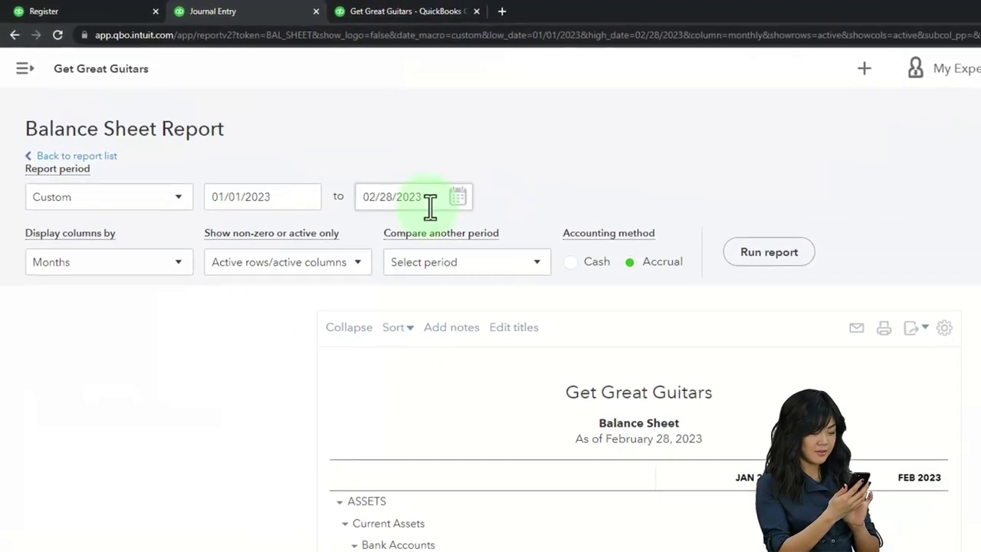
pyautogui.click(430, 205)
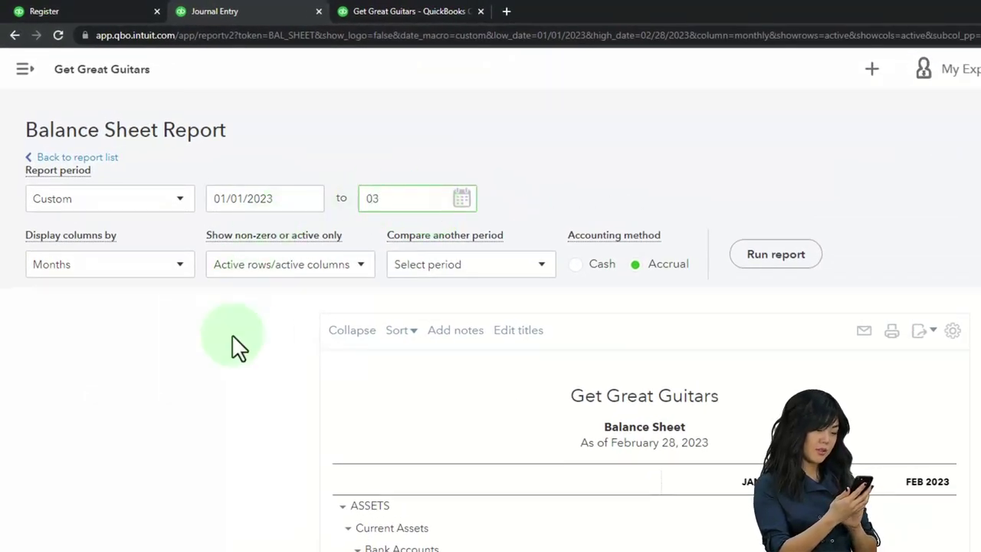
pyautogui.write('03/31/2023')
pyautogui.press('Tab')
pyautogui.click(776, 254)
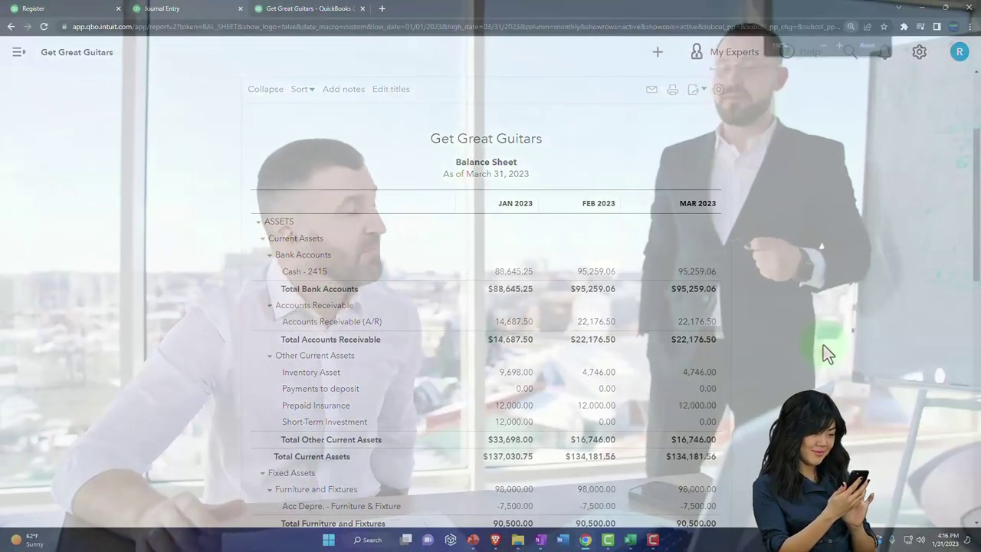
# Find Interest Payable under Other Current Liabilities in the balance sheet and drill down into its March 2023 amount
pyautogui.hotkey('ctrl', '+')
pyautogui.hotkey('ctrl', '+')
pyautogui.scroll(-2, 826, 353)
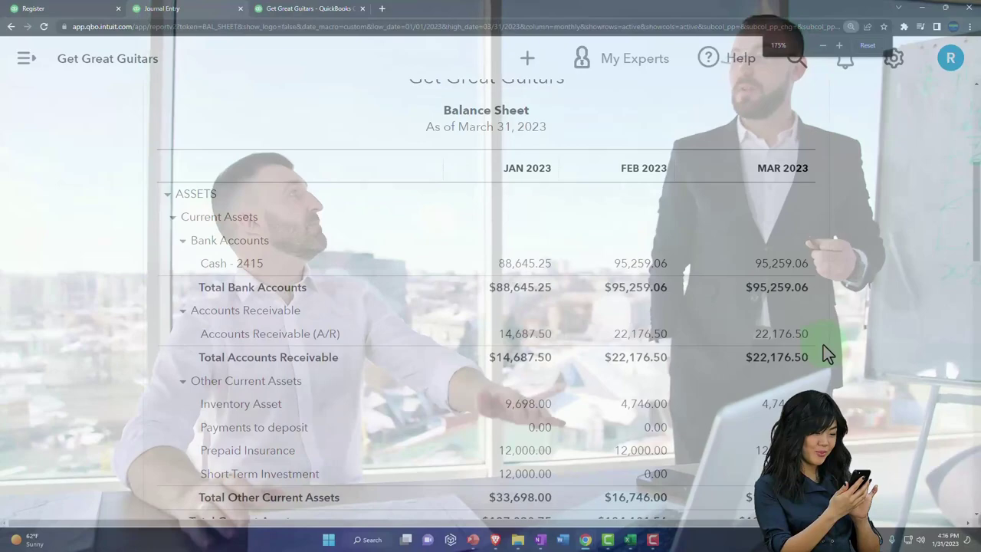
pyautogui.scroll(-6, 823, 345)
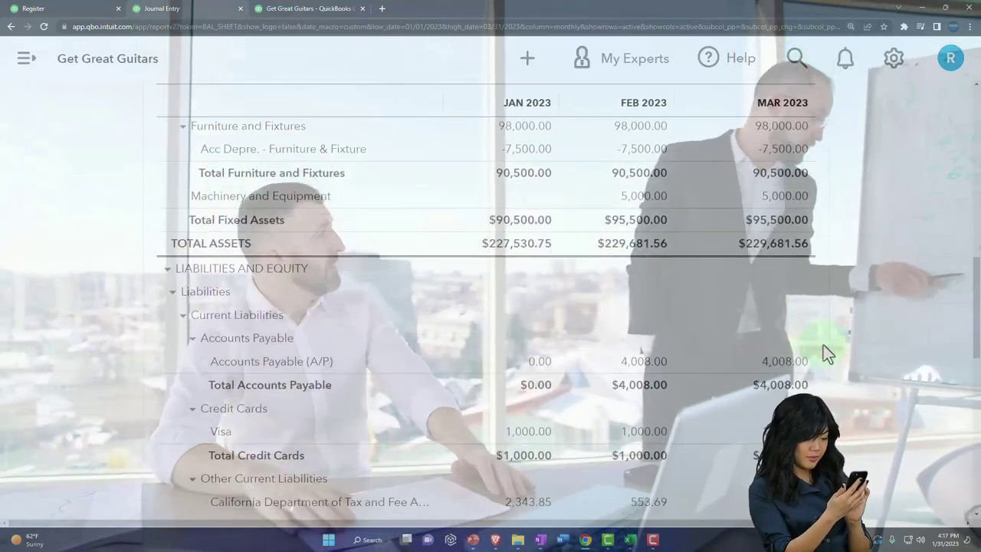
pyautogui.scroll(-3, 825, 353)
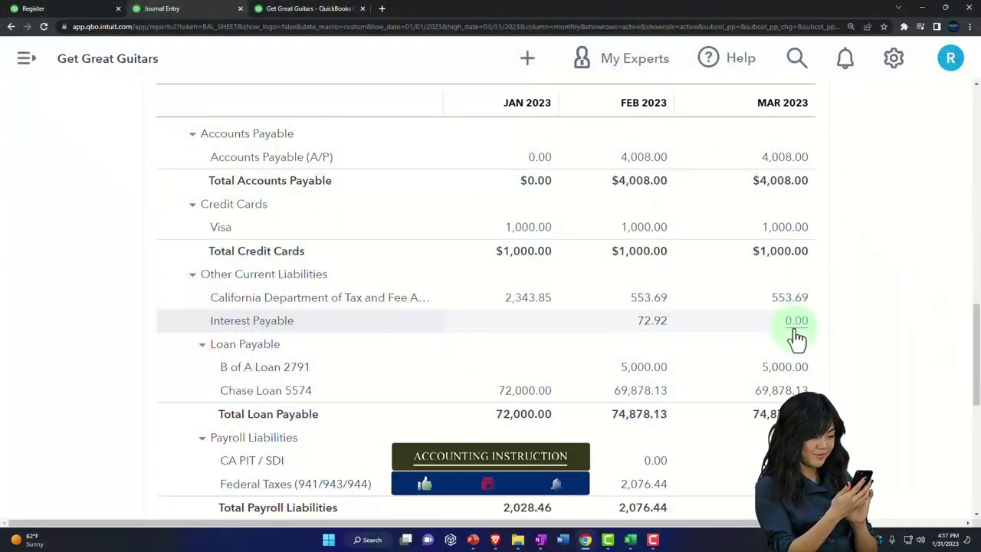
pyautogui.click(796, 330)
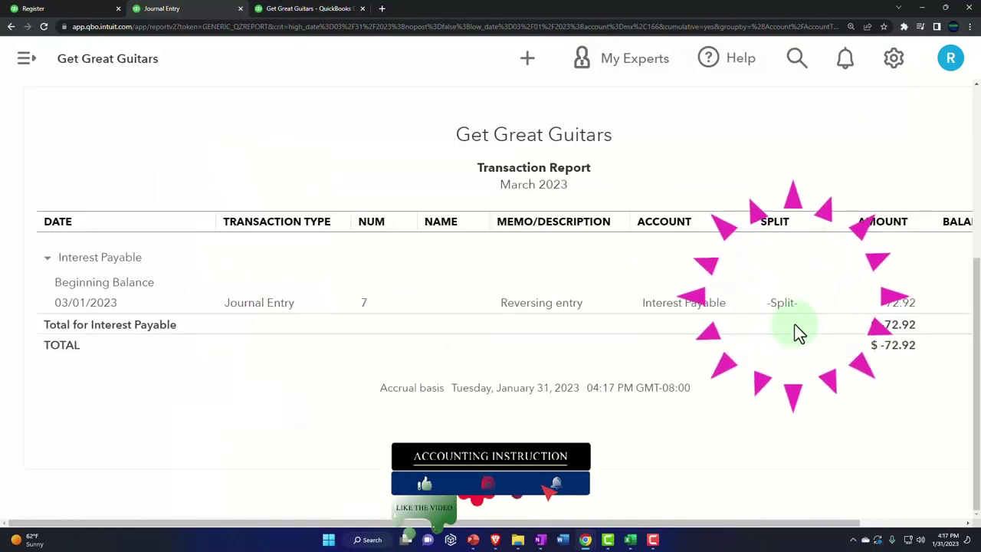
# Rerun the Interest Payable transaction report from 01/01/2023, review its journal entries, and return to the balance sheet summary
pyautogui.scroll(3, 226, 261)
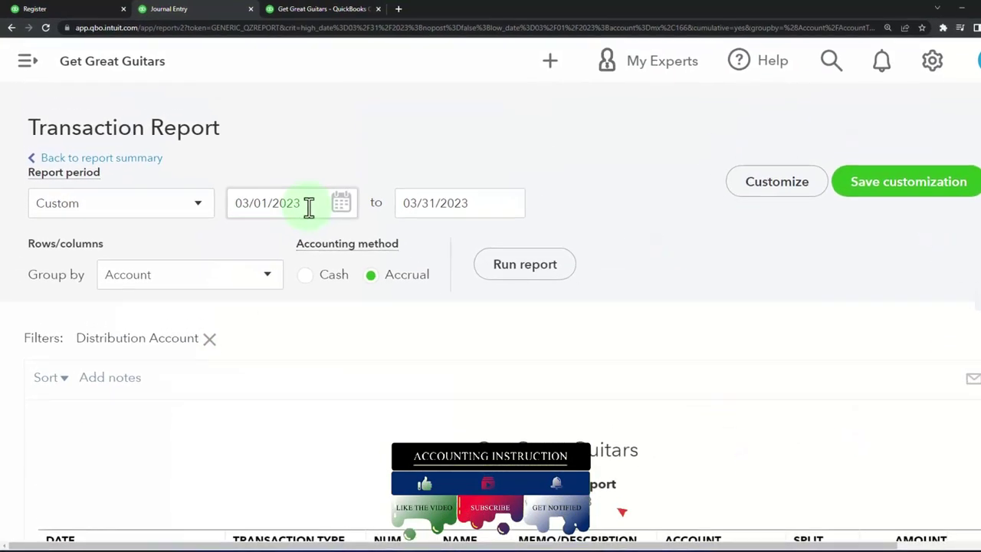
pyautogui.moveTo(298, 198); pyautogui.dragTo(161, 206)
pyautogui.write('01/01/2023')
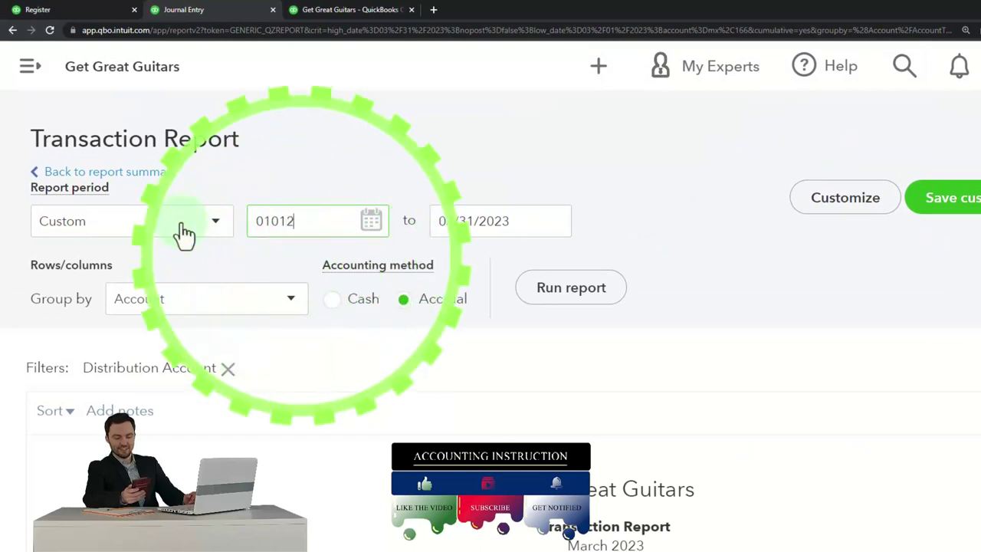
pyautogui.press('Tab')
pyautogui.click(537, 295)
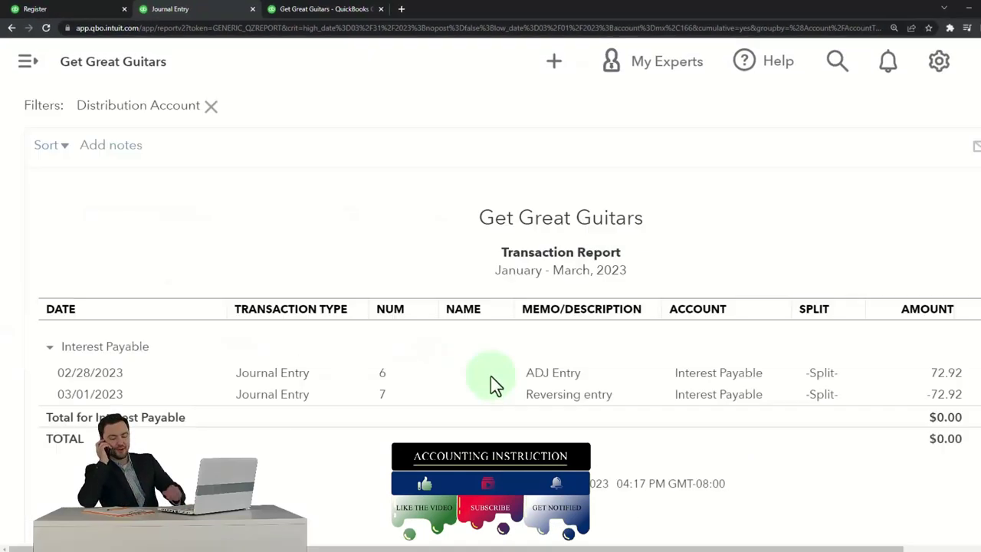
pyautogui.hotkey('ctrl', '-')
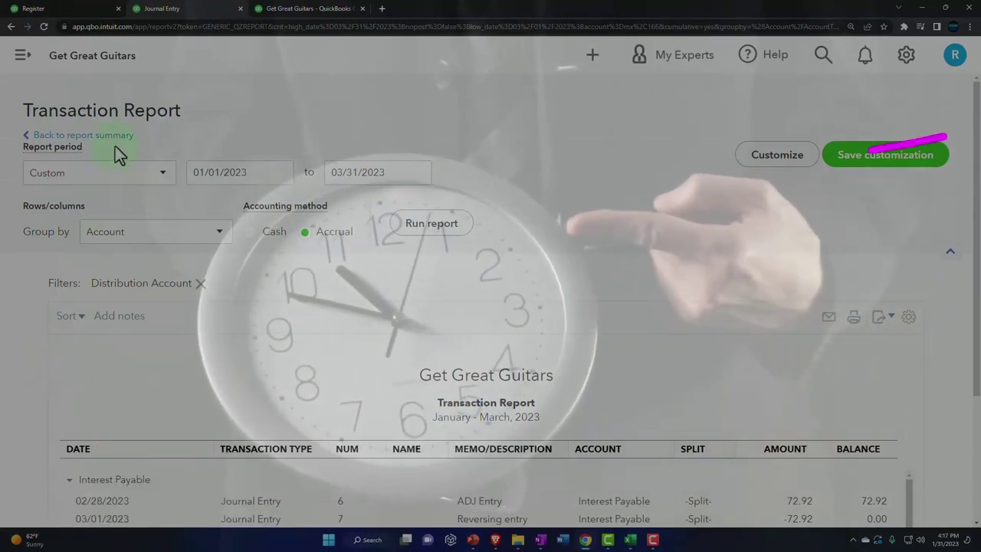
pyautogui.click(115, 137)
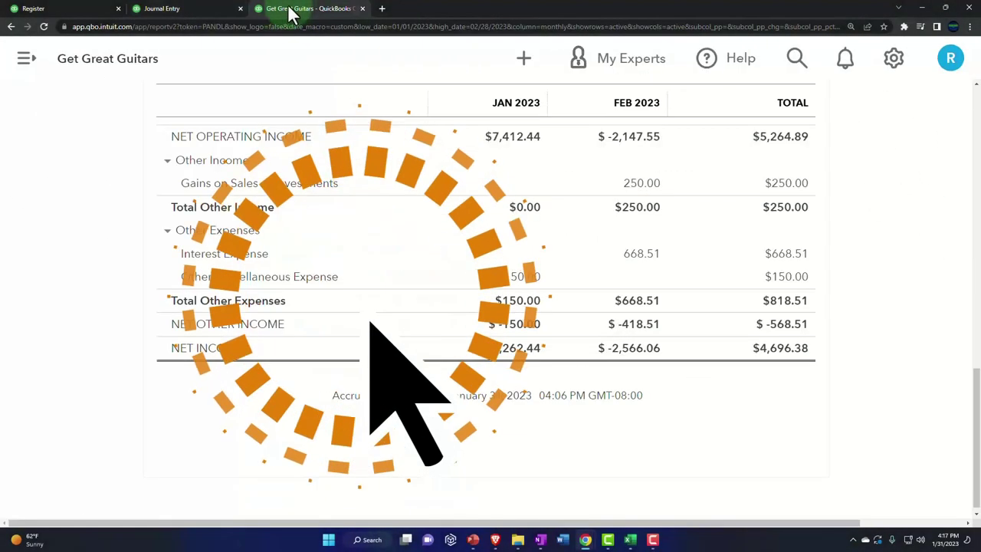
# Rerun the Profit and Loss report with end date 03/31/2023 and examine the Interest Expense line under Other Expenses
pyautogui.scroll(10, 411, 307)
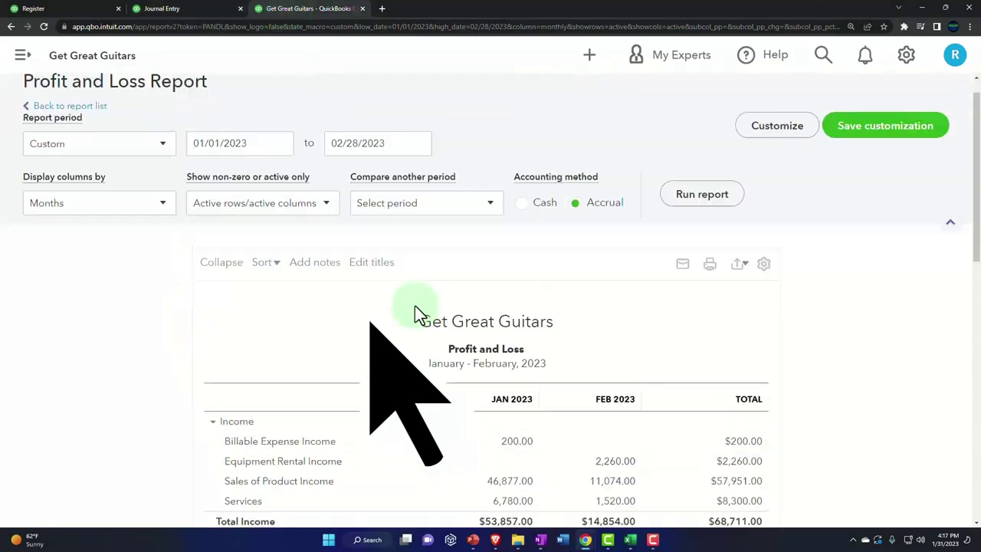
pyautogui.click(406, 174)
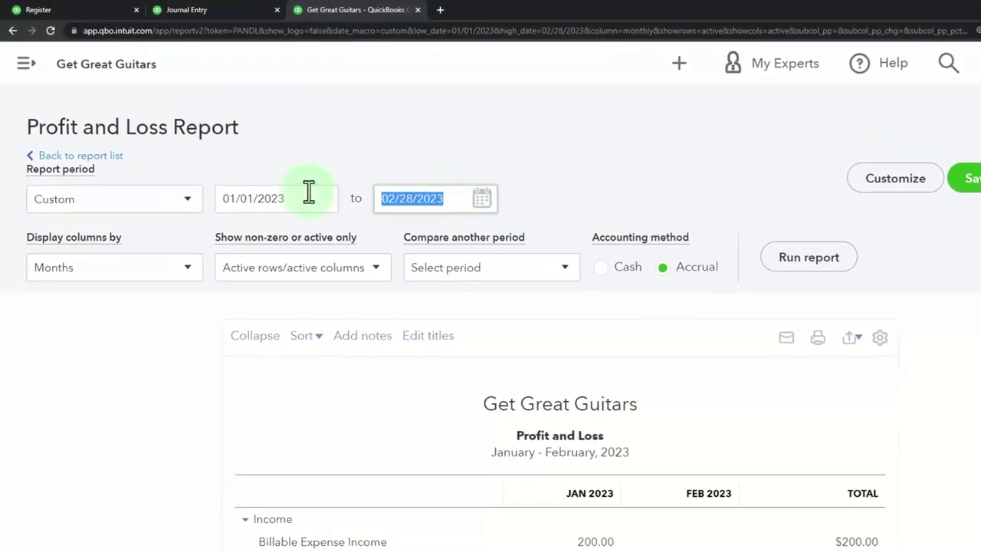
pyautogui.write('03')
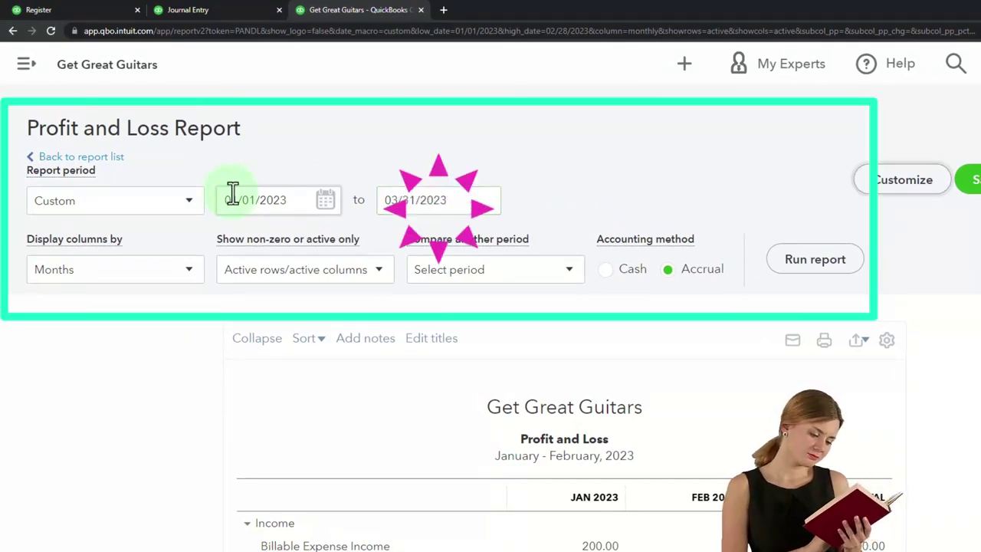
pyautogui.click(812, 264)
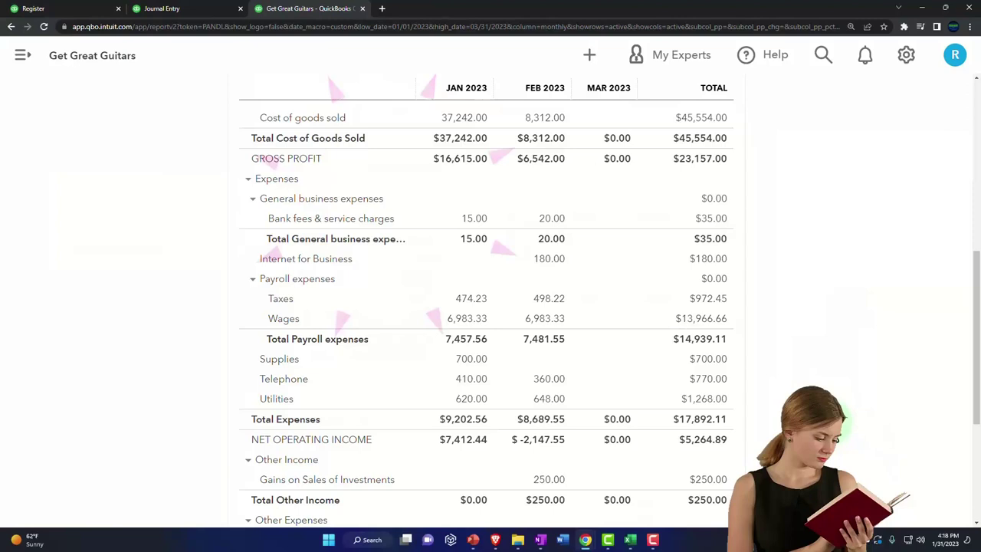
pyautogui.scroll(-3, 652, 377)
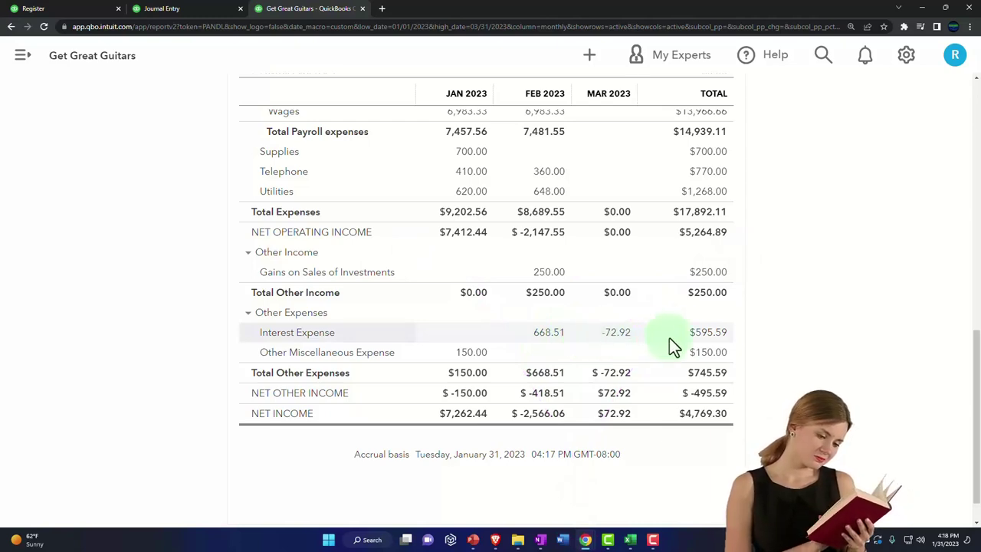
pyautogui.click(697, 338)
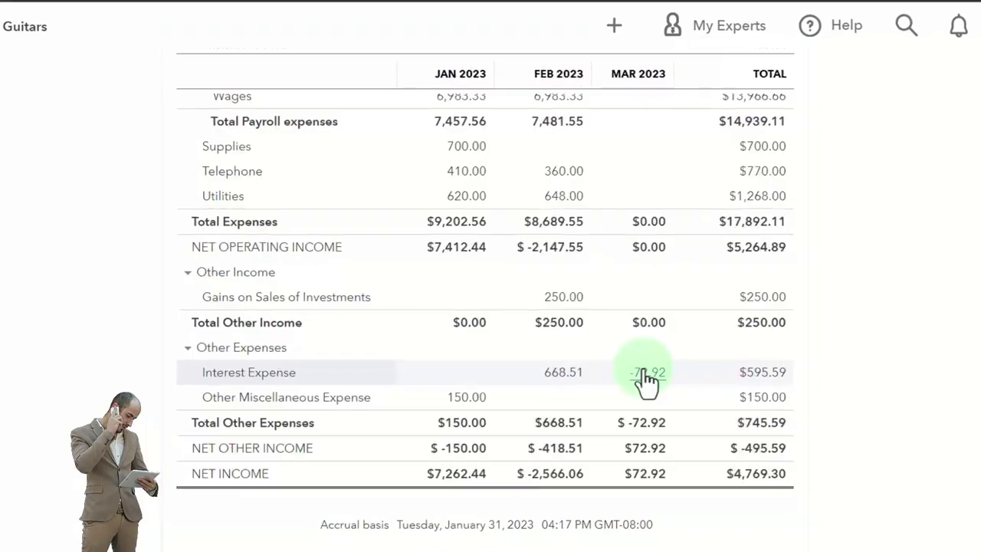
# Drill down into the March 2023 Interest Expense amount and rerun its transaction report from 01/01/2023 to 03/31/2023
pyautogui.click(650, 381)
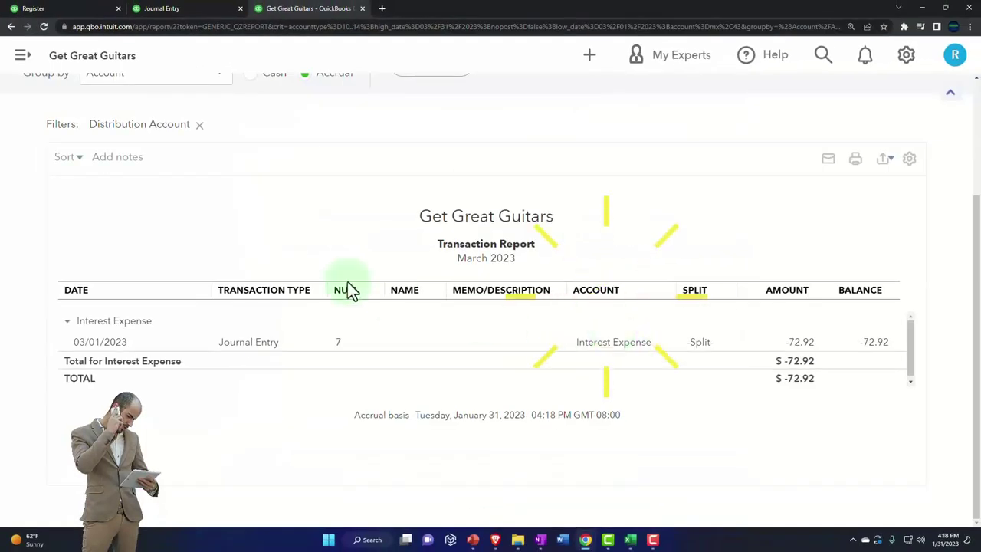
pyautogui.scroll(2, 203, 292)
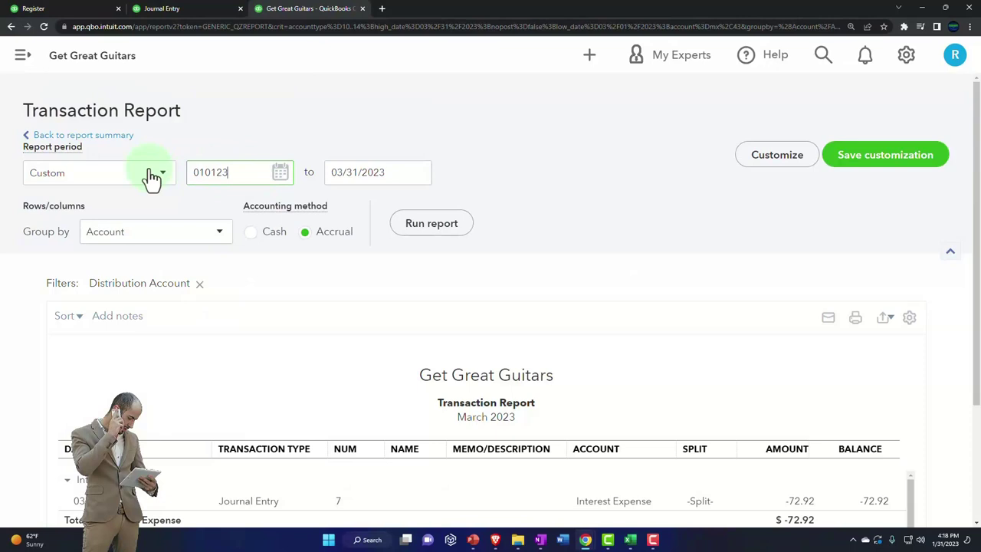
pyautogui.click(440, 234)
pyautogui.scroll(-2, 740, 366)
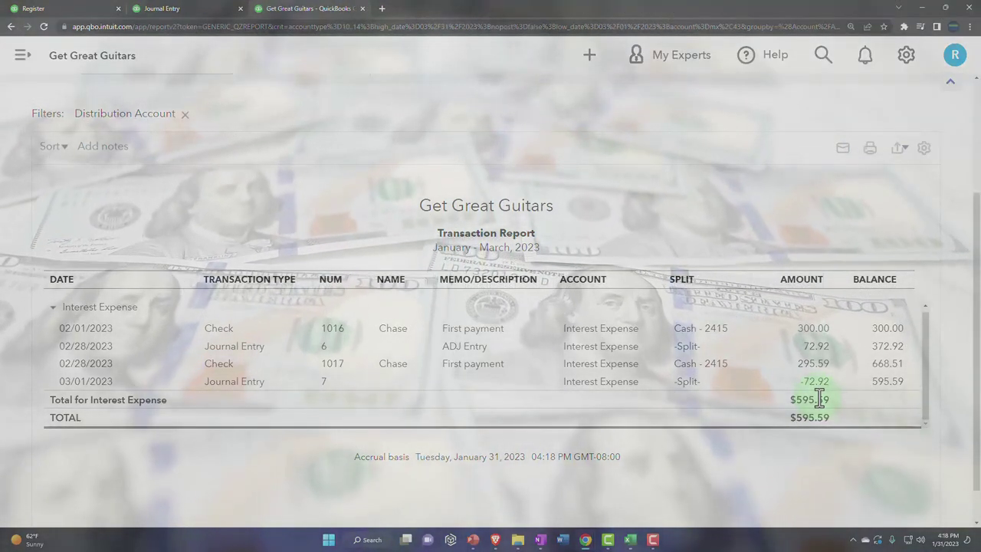
# Switch to the Amortization Table workbook in Excel and compare the interest expense lines of the two loan payment entries on the Loan 2 sheet
pyautogui.click(609, 502)
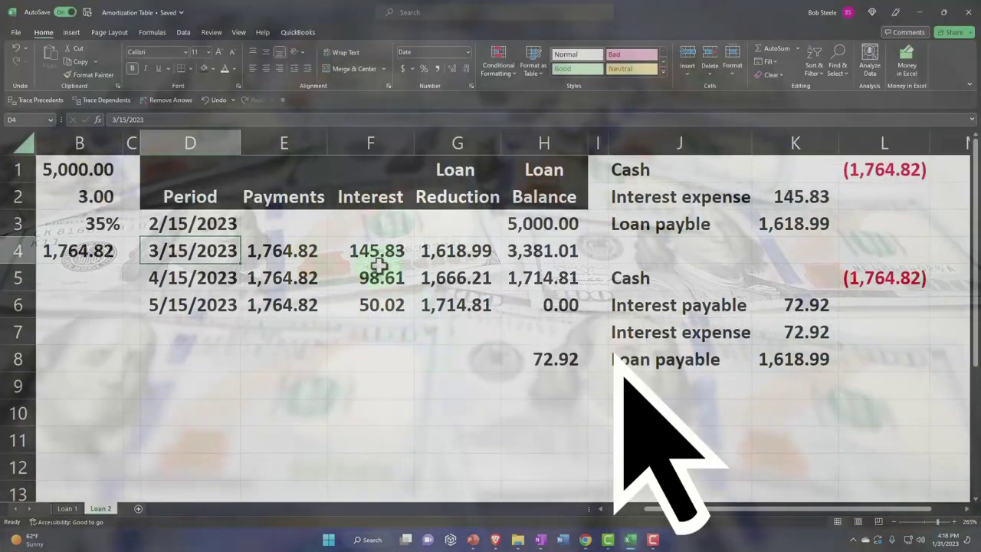
pyautogui.moveTo(740, 176); pyautogui.dragTo(848, 212)
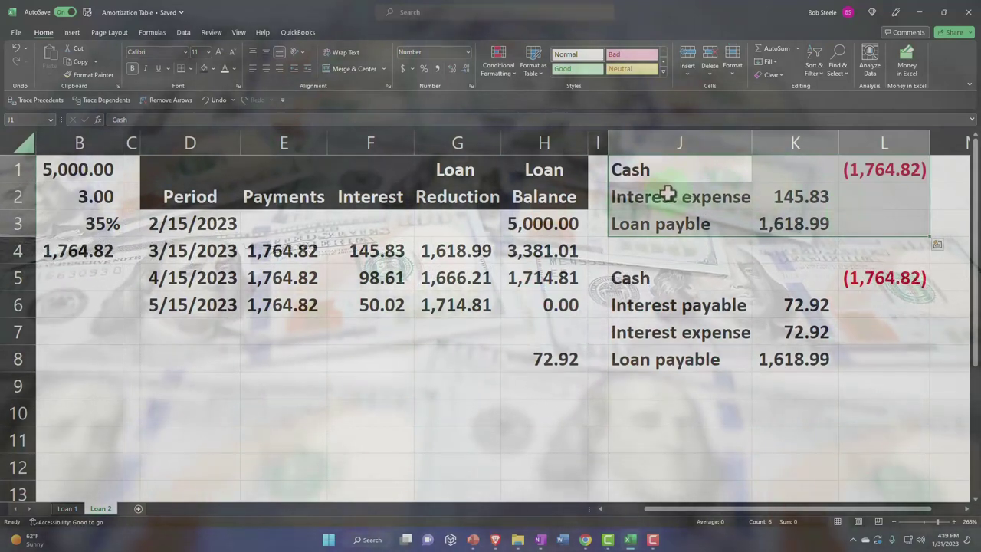
pyautogui.moveTo(669, 195); pyautogui.dragTo(795, 196)
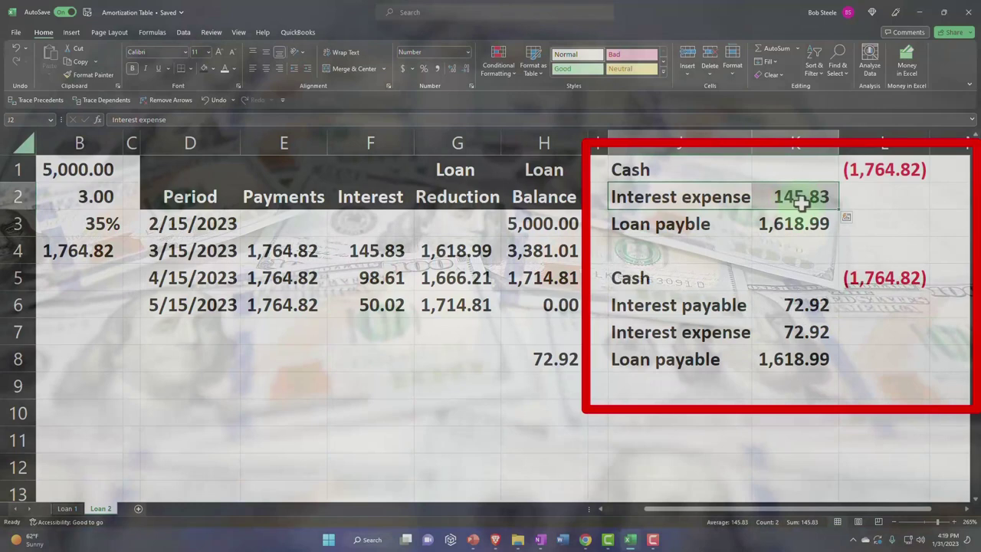
pyautogui.click(801, 198)
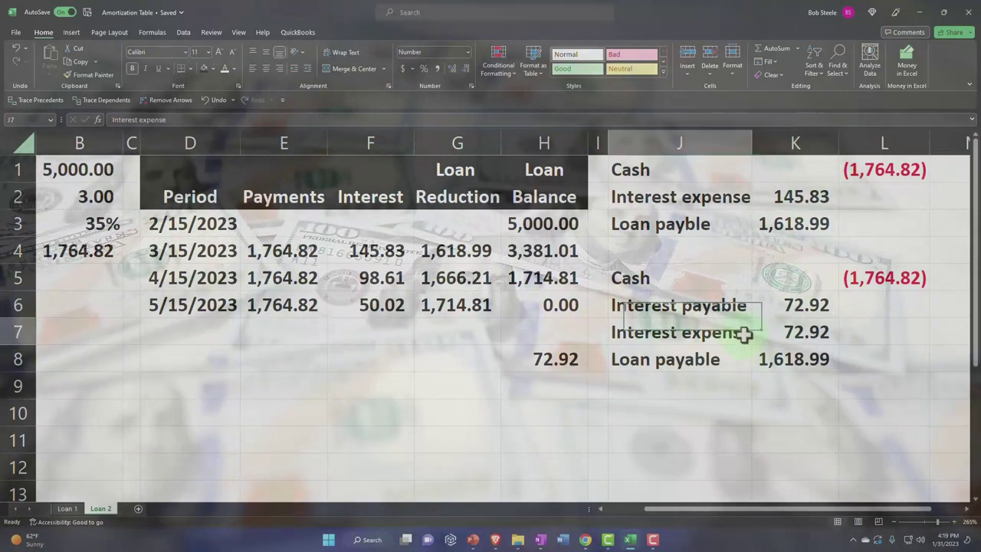
pyautogui.moveTo(745, 335); pyautogui.dragTo(784, 332)
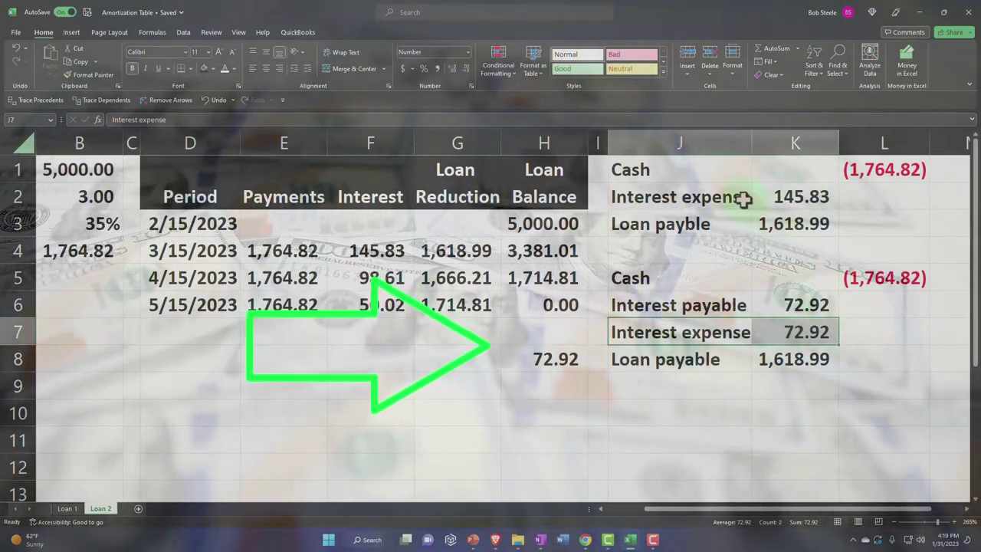
pyautogui.moveTo(744, 199); pyautogui.dragTo(790, 198)
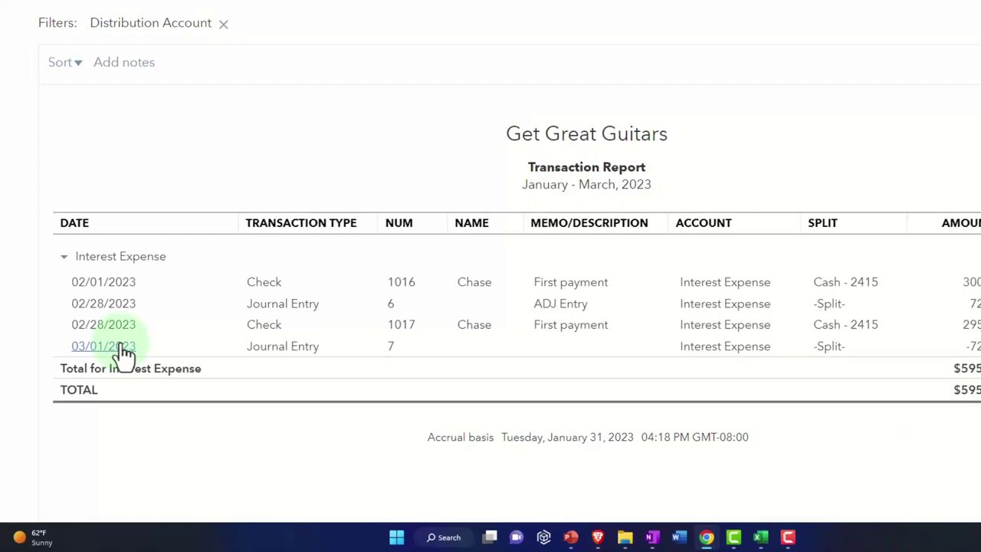
# Open the 03/01/2023 journal entry from the QuickBooks Interest Expense report, then go back to the Profit and Loss summary and review it
pyautogui.click(123, 345)
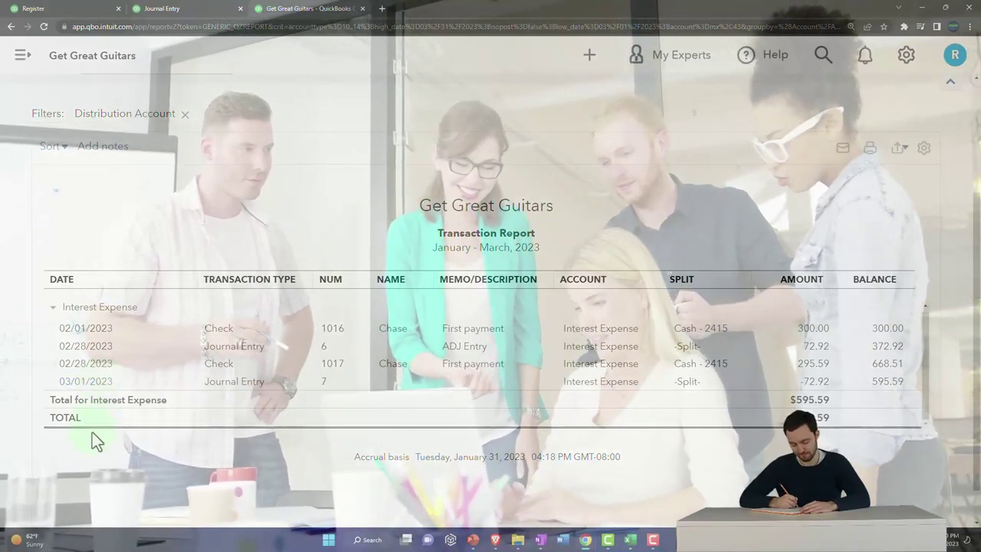
pyautogui.scroll(3, 92, 433)
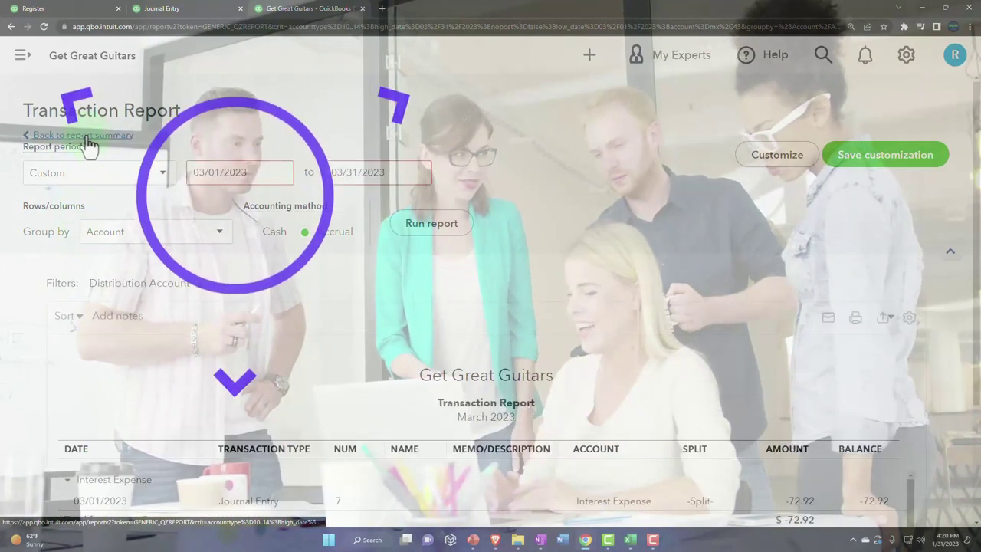
pyautogui.scroll(-2, 100, 184)
pyautogui.scroll(2, 113, 267)
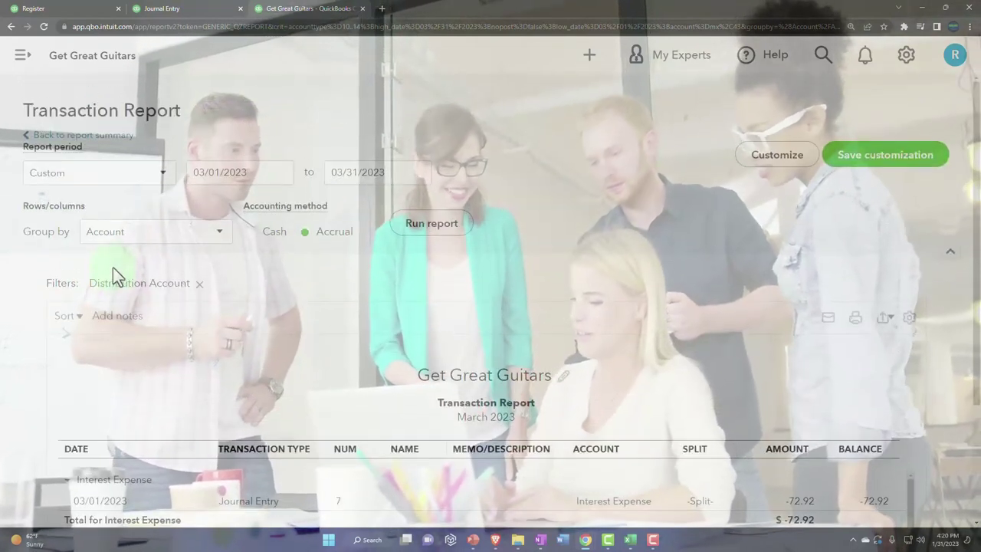
pyautogui.click(108, 135)
pyautogui.scroll(-5, 114, 308)
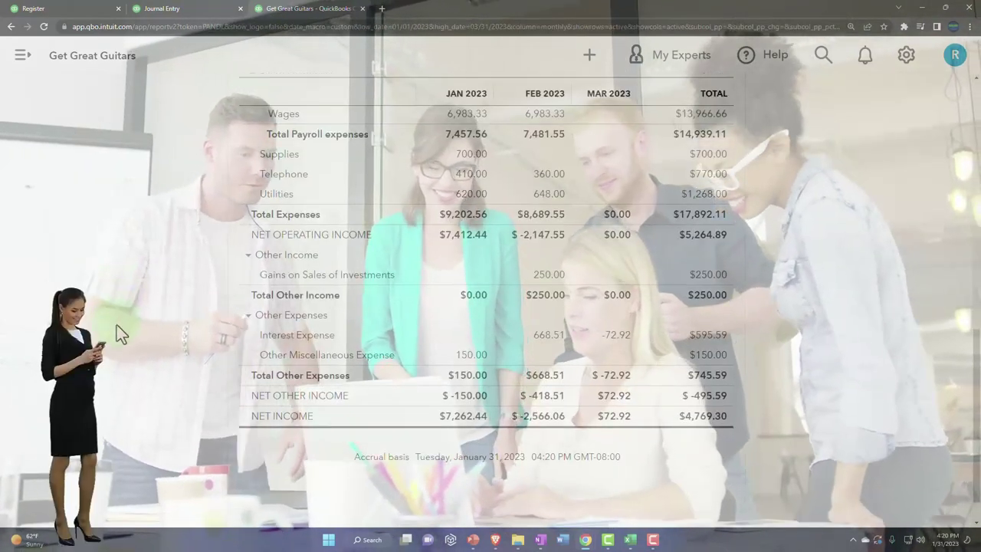
pyautogui.scroll(3, 116, 325)
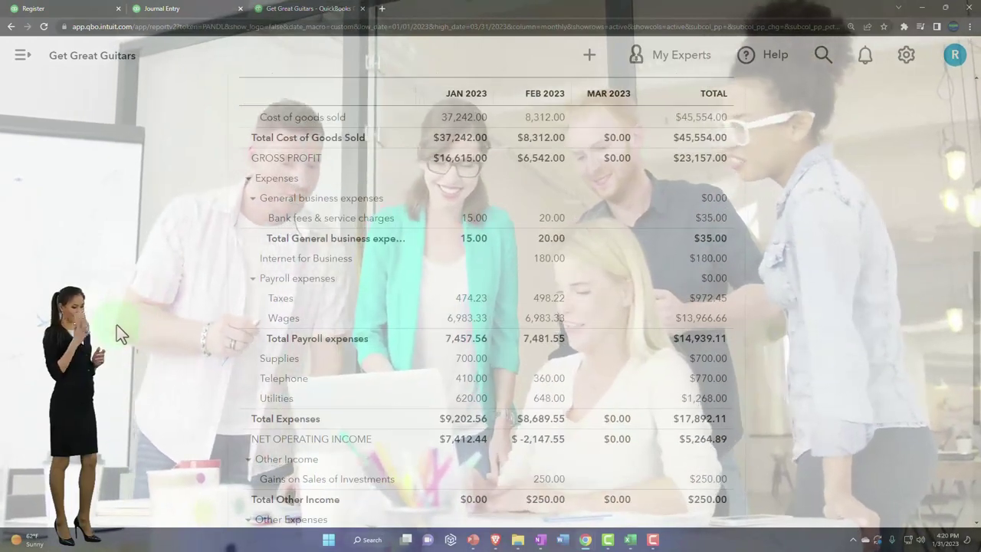
pyautogui.scroll(6, 123, 349)
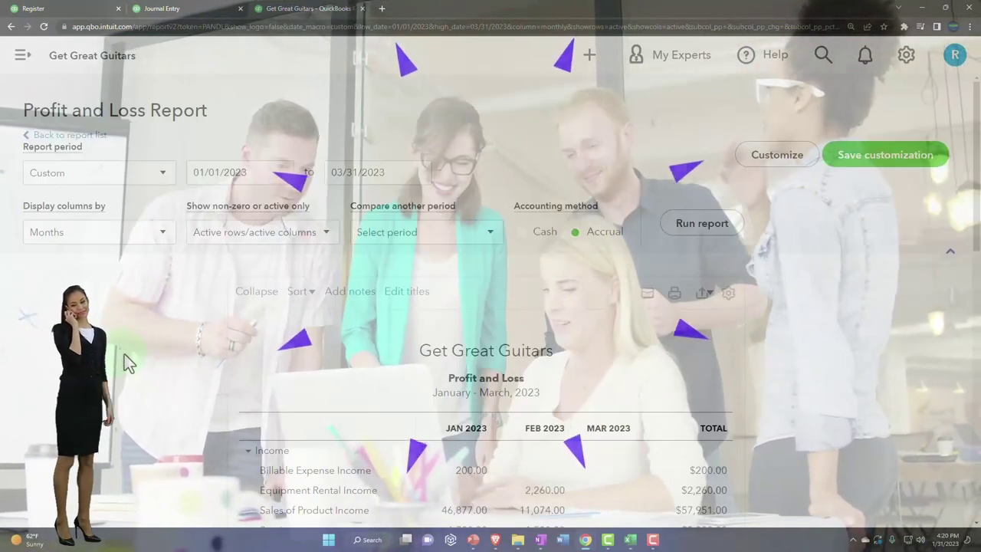
# Duplicate the Profit and Loss browser tab and open the Journal report in the copy
pyautogui.rightClick(314, 11)
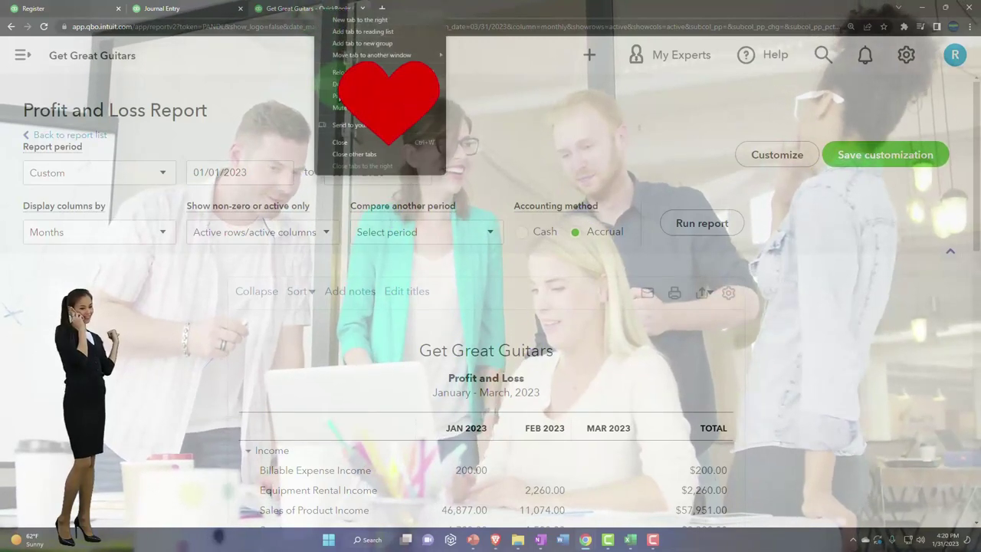
pyautogui.click(339, 84)
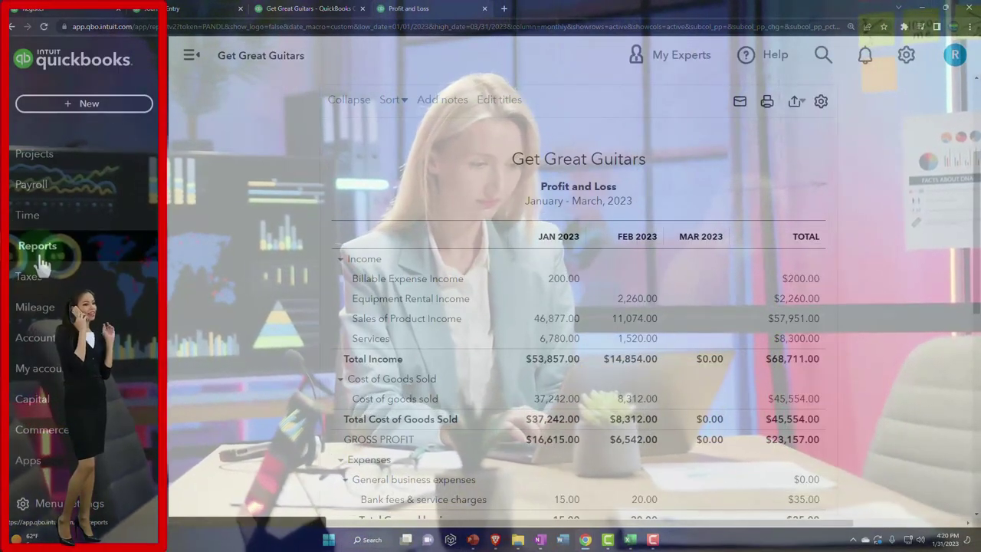
pyautogui.click(39, 249)
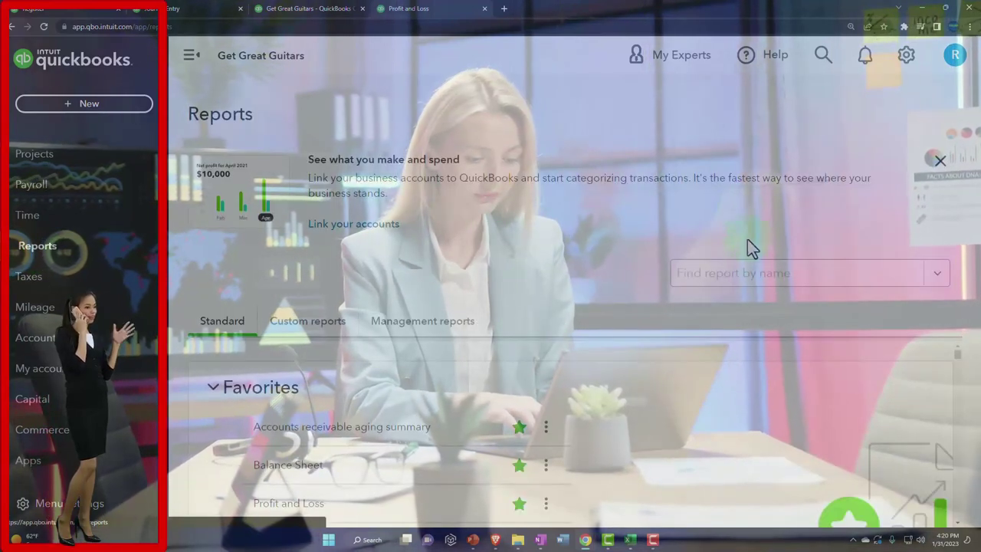
pyautogui.click(740, 275)
pyautogui.write('j')
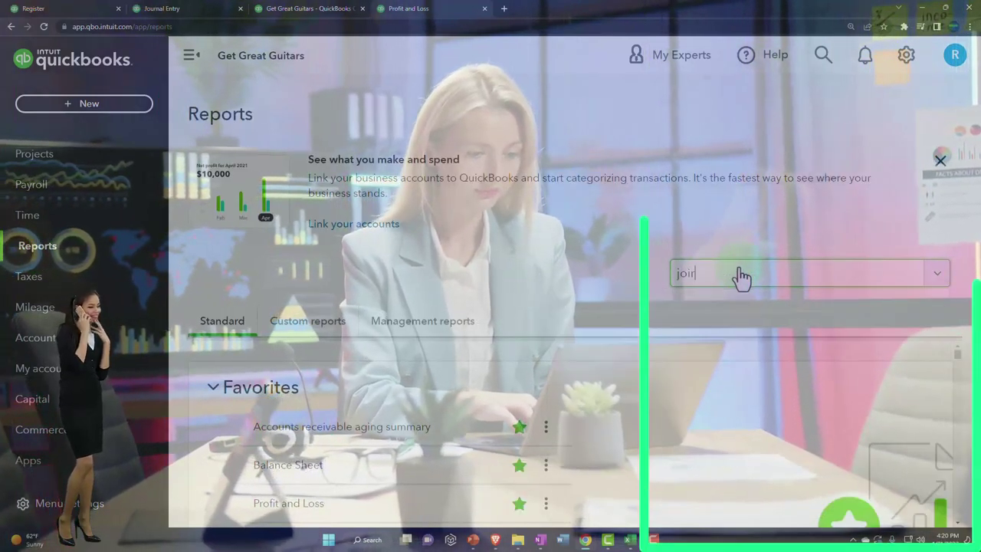
pyautogui.write('our')
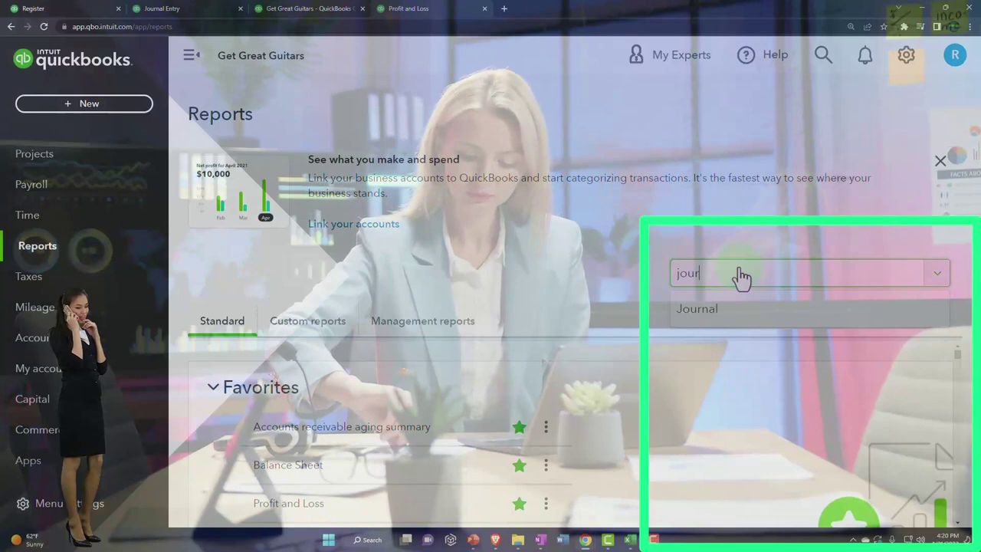
pyautogui.press('Down')
pyautogui.press('Return')
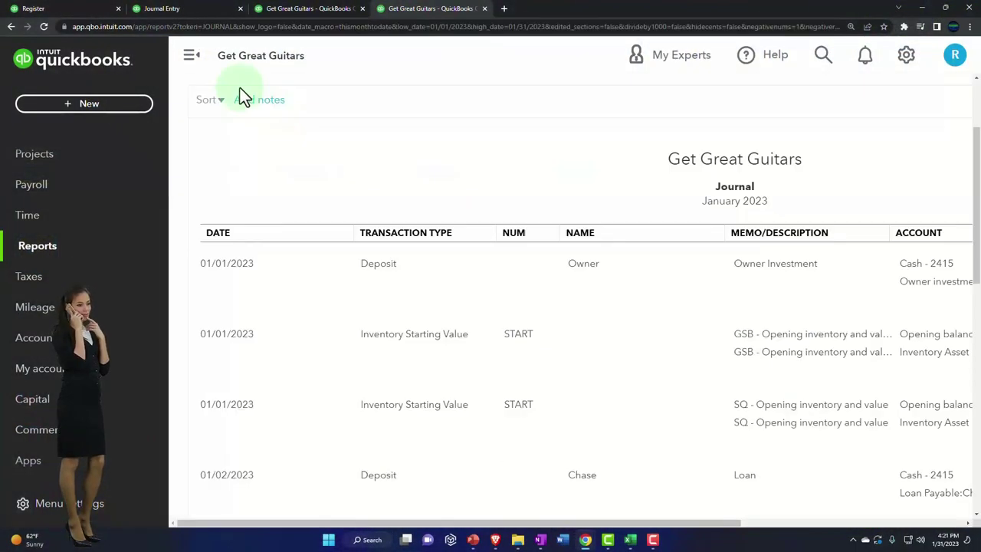
# Collapse the navigation menu and run the Journal report for 02/28/2023 to 02/28/2023
pyautogui.click(191, 57)
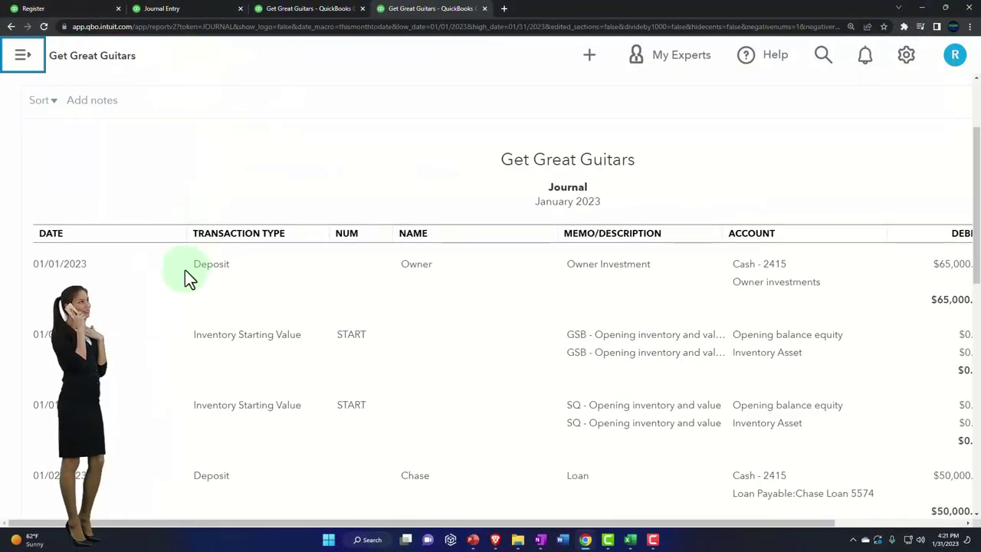
pyautogui.scroll(2, 185, 269)
pyautogui.click(269, 188)
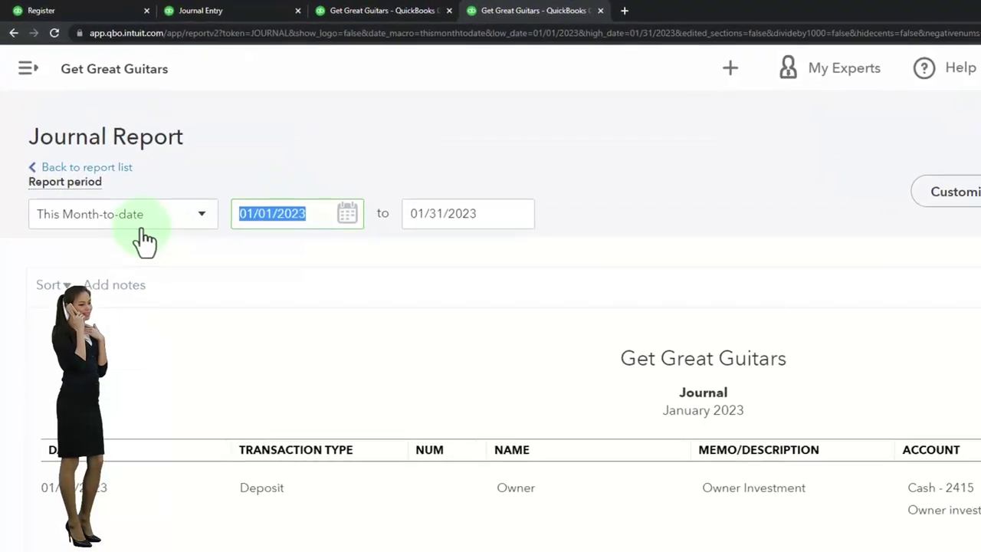
pyautogui.write('02/28/2')
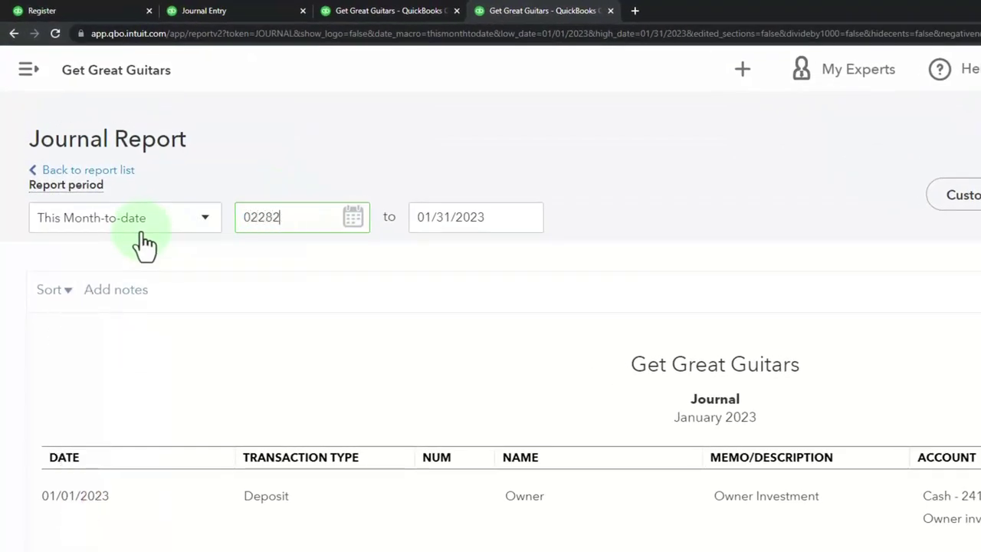
pyautogui.write('023')
pyautogui.press('Tab')
pyautogui.write('02282023')
pyautogui.press('Return')
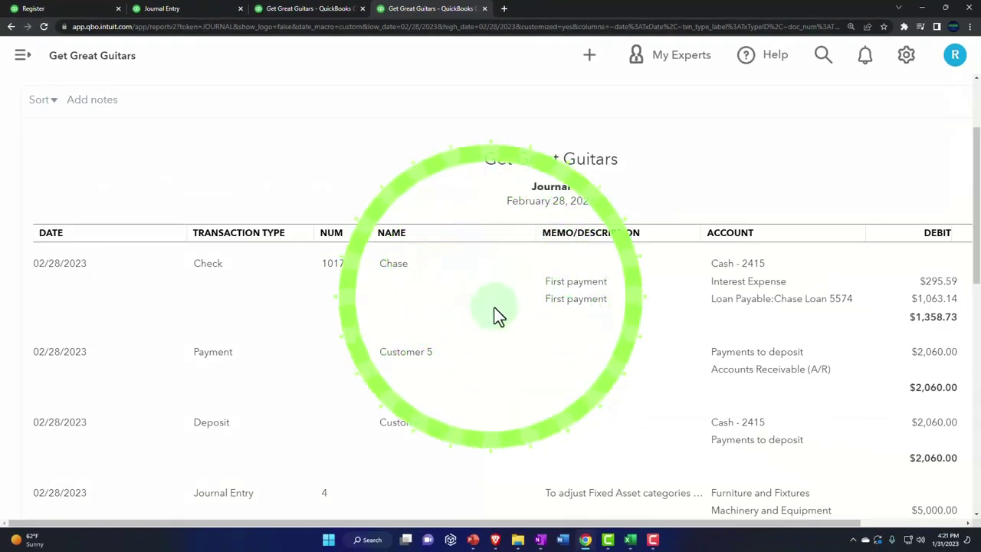
# Customize the Journal report to filter the transaction type to Journal Entry and rerun it
pyautogui.scroll(-2, 437, 352)
pyautogui.scroll(4, 249, 399)
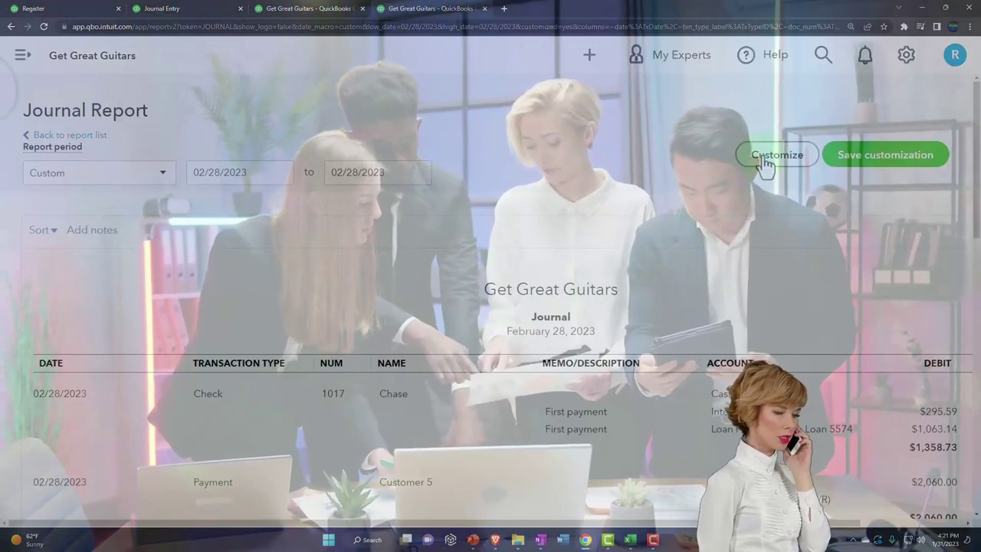
pyautogui.click(775, 155)
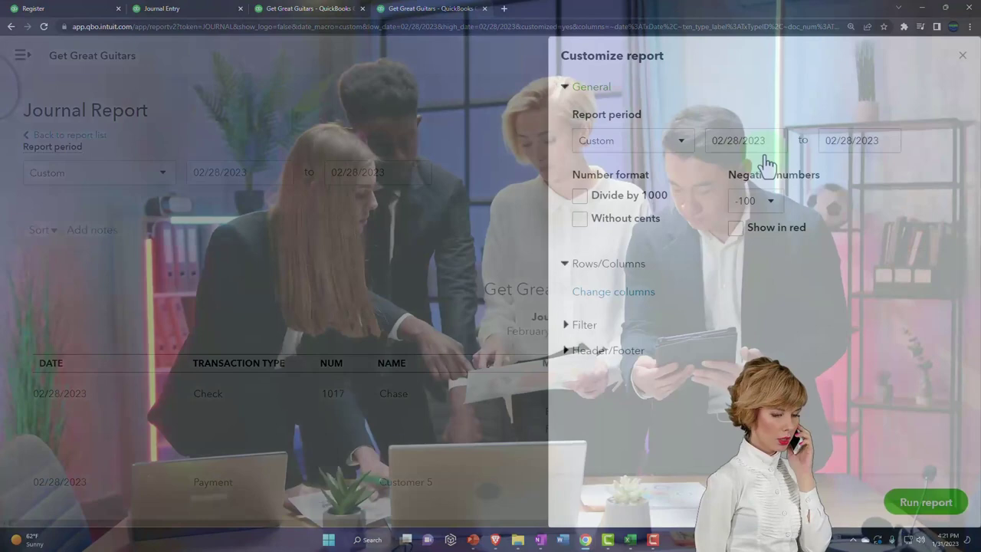
pyautogui.click(575, 326)
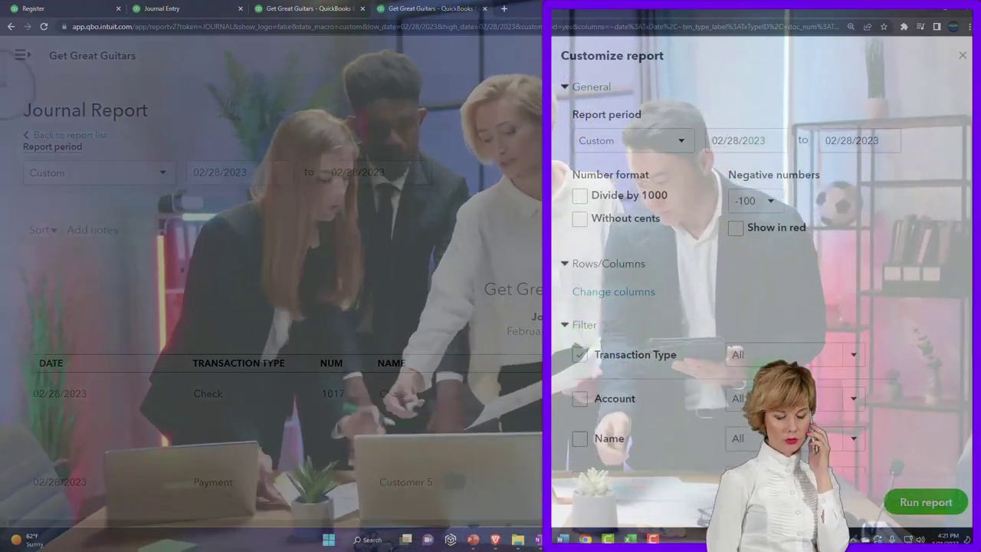
pyautogui.click(853, 361)
pyautogui.click(771, 332)
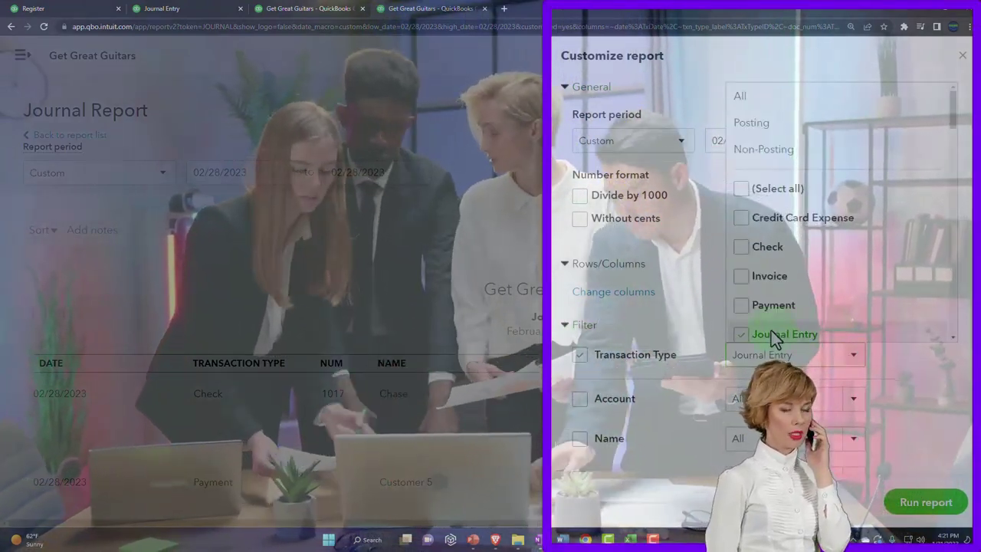
pyautogui.click(920, 502)
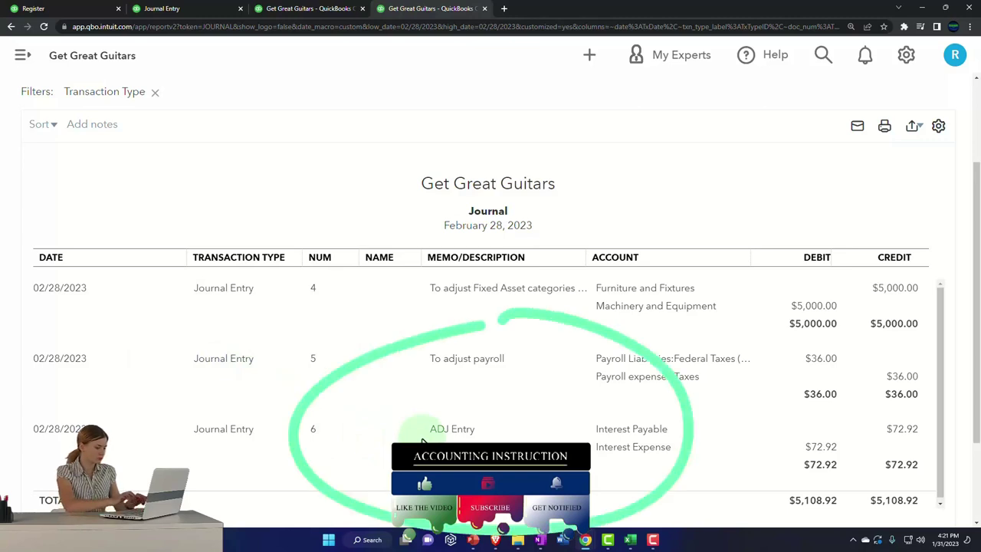
# Set both Journal report dates to 03/01/2023, rerun it, and review the reversing entry's debit and credit
pyautogui.scroll(2, 414, 345)
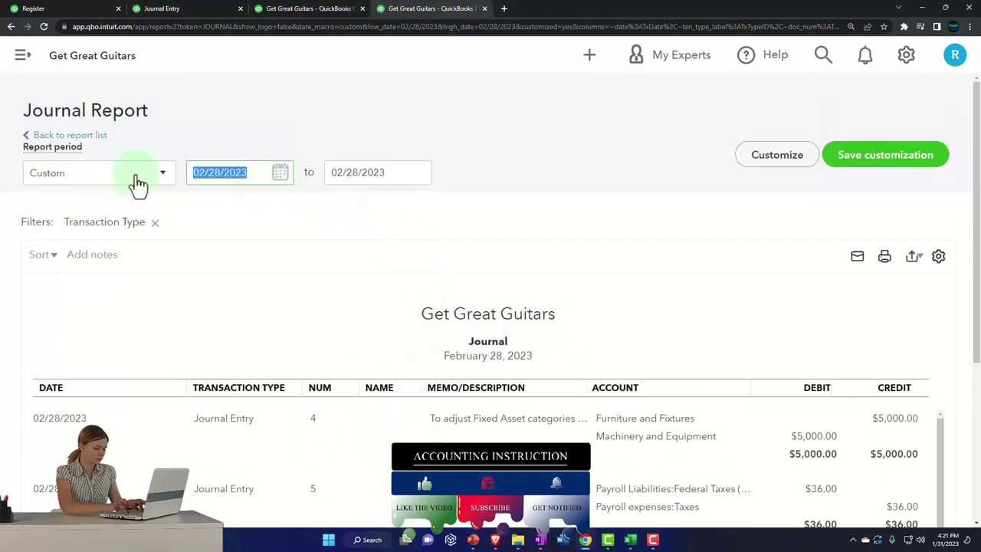
pyautogui.press('Tab')
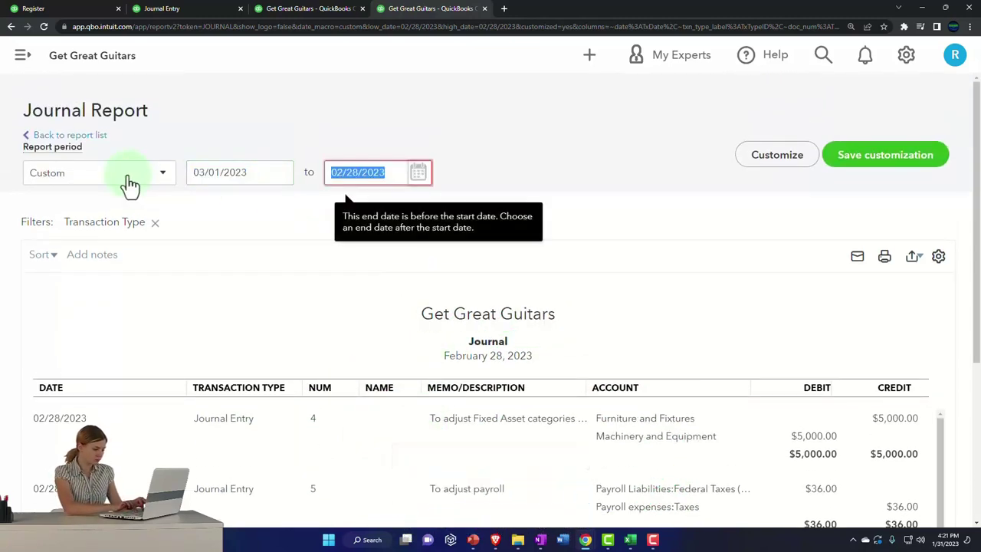
pyautogui.write('03/01/2023')
pyautogui.scroll(-1, 130, 184)
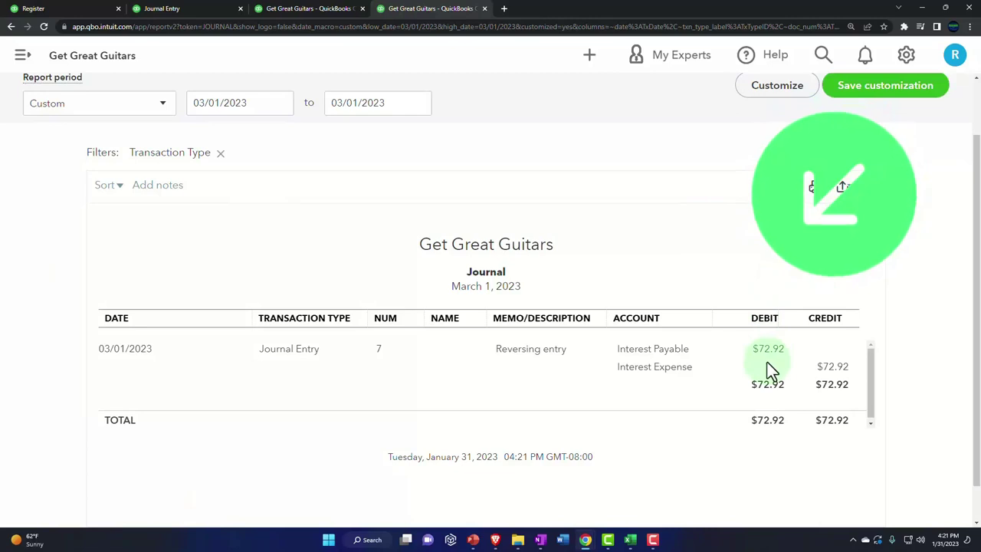
pyautogui.scroll(1, 767, 372)
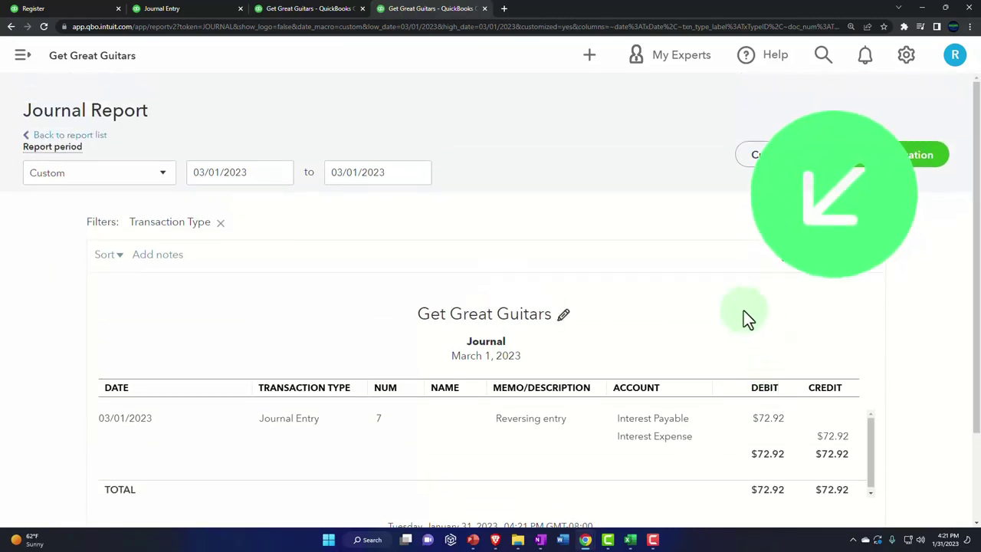
# Find the Trial Balance in the company's reports list and open it
pyautogui.click(22, 55)
pyautogui.click(43, 262)
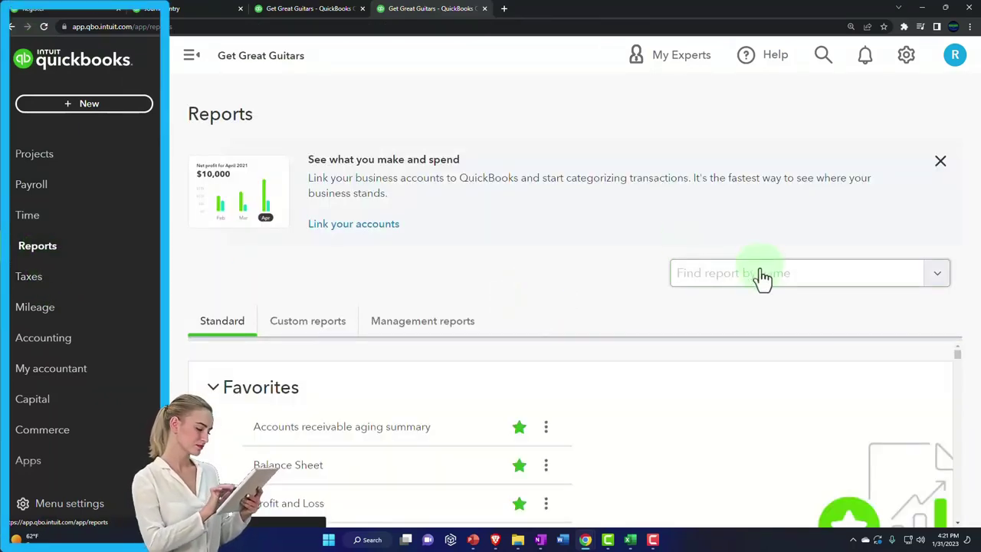
pyautogui.click(764, 275)
pyautogui.write('trial')
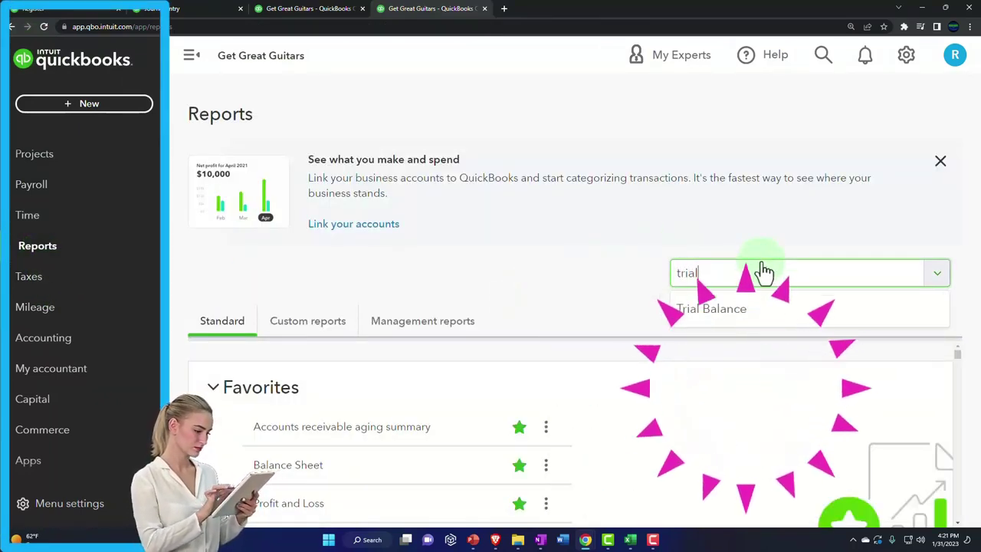
pyautogui.press('Return')
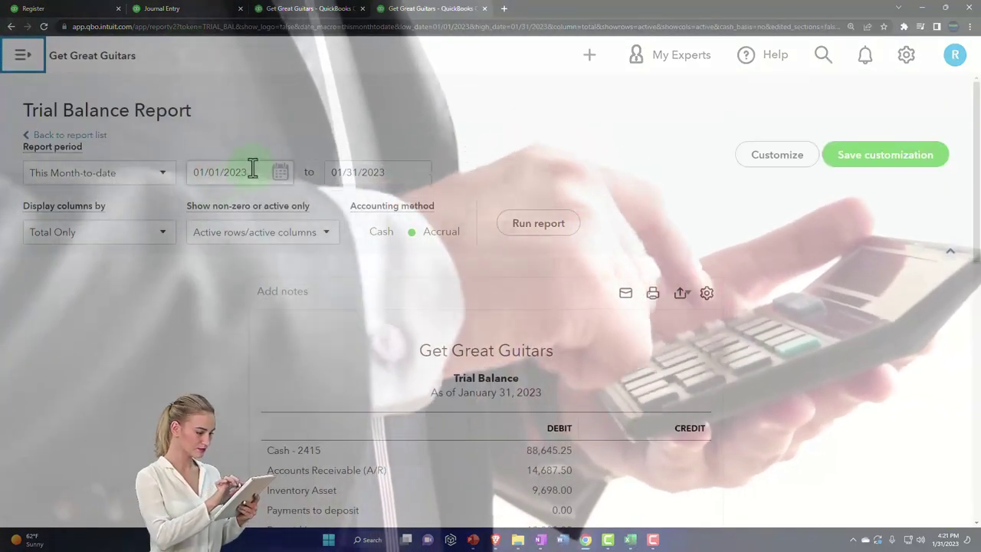
# Run the Trial Balance for 01/01/2023 to 03/31/2023 with its columns displayed by months
pyautogui.click(247, 169)
pyautogui.write('01')
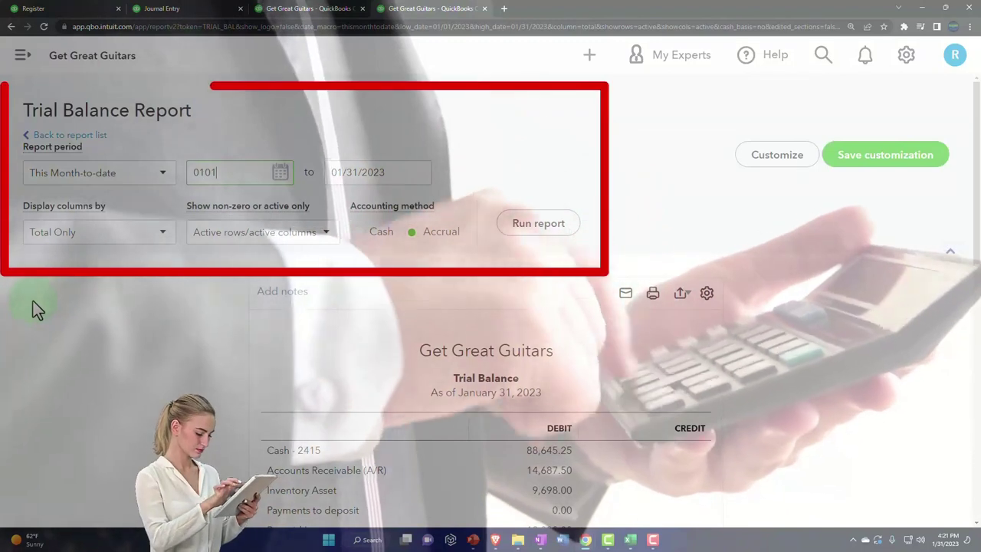
pyautogui.write('/01/2023')
pyautogui.press('Tab')
pyautogui.write('03/31/2023')
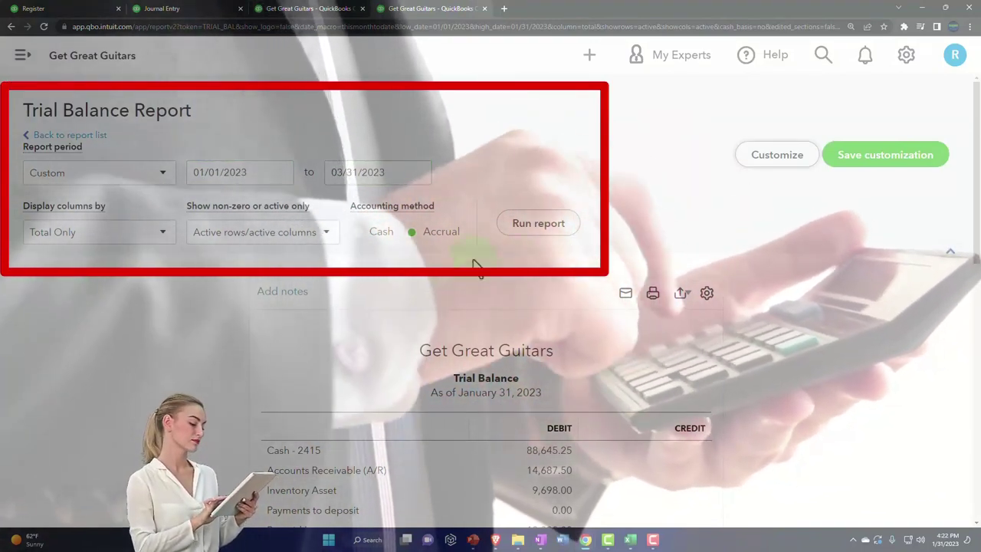
pyautogui.click(536, 230)
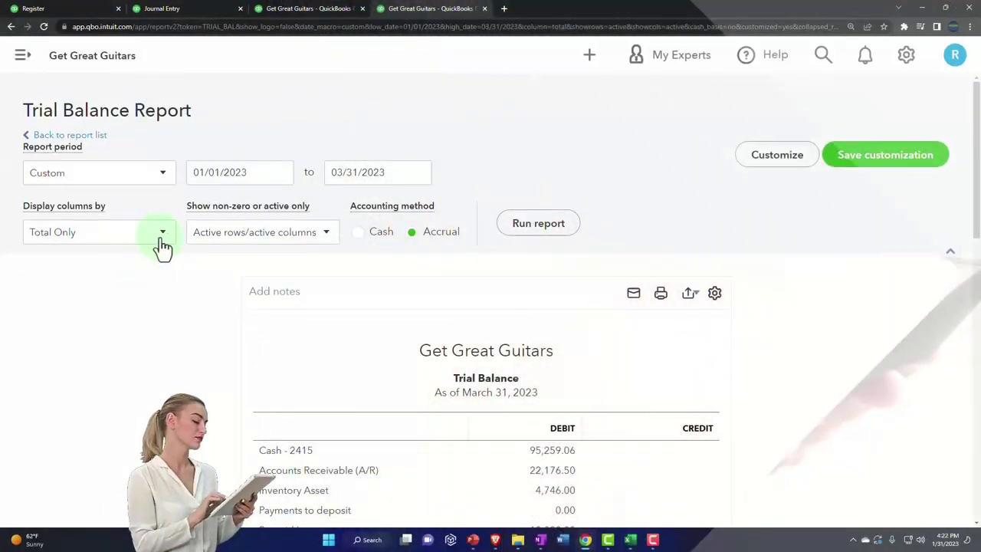
pyautogui.click(162, 244)
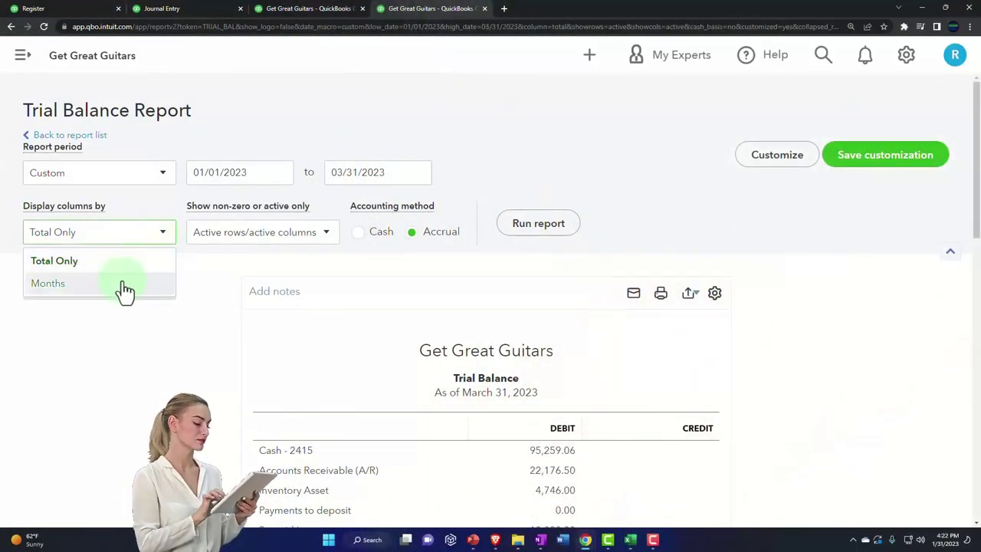
# Review the monthly Trial Balance down to its totals, comparing interest payable and interest expense between February and March 2023
pyautogui.scroll(-3, 764, 307)
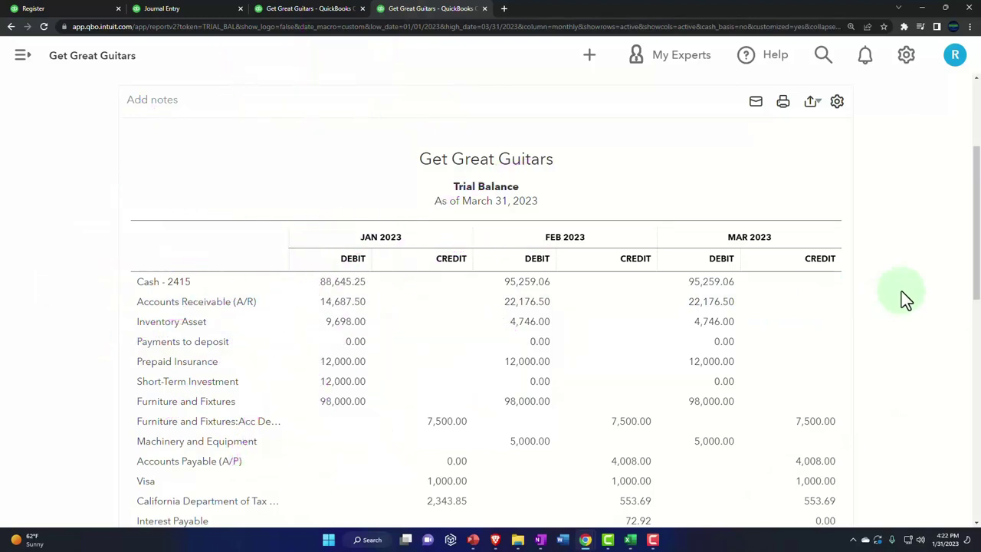
pyautogui.hotkey('ctrl', '+')
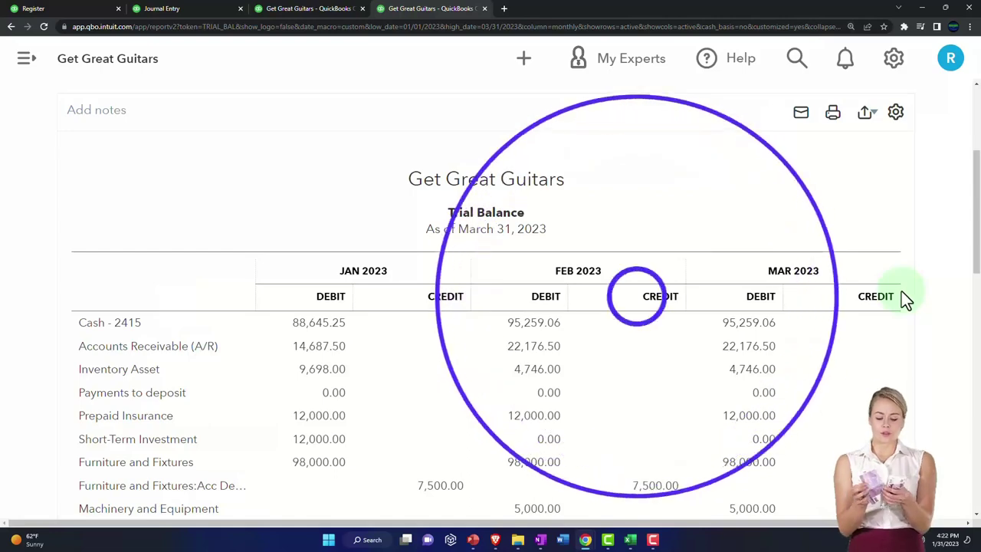
pyautogui.scroll(-2, 905, 297)
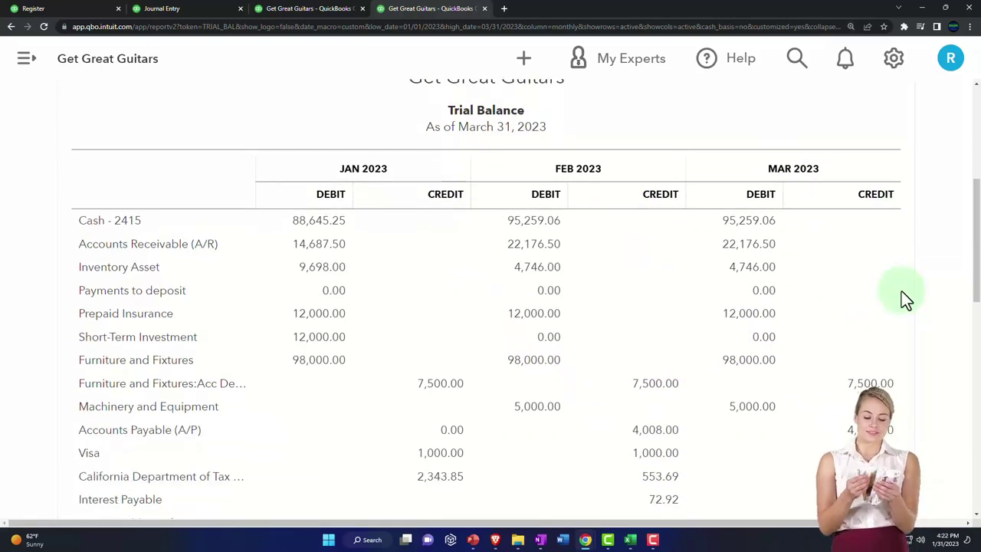
pyautogui.scroll(-1, 903, 295)
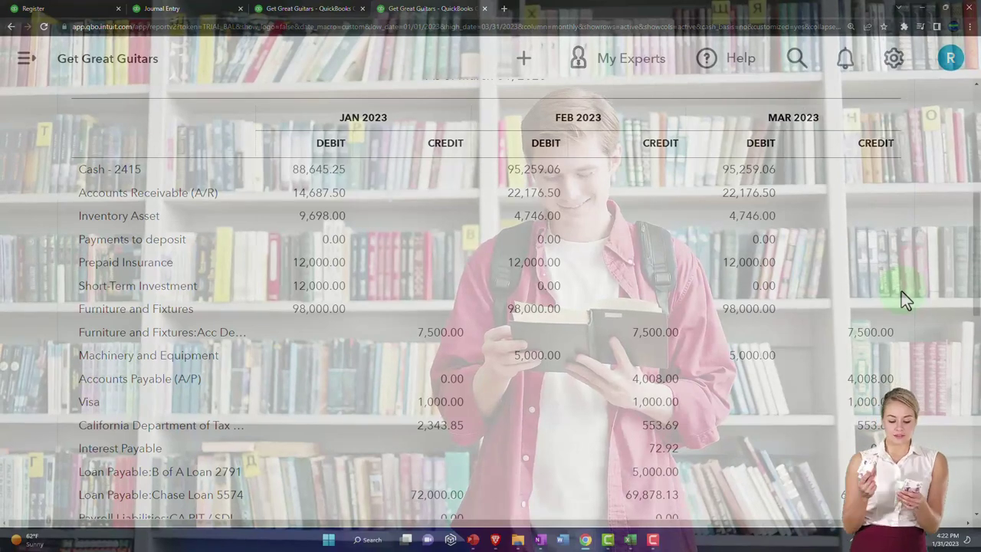
pyautogui.scroll(-2, 903, 293)
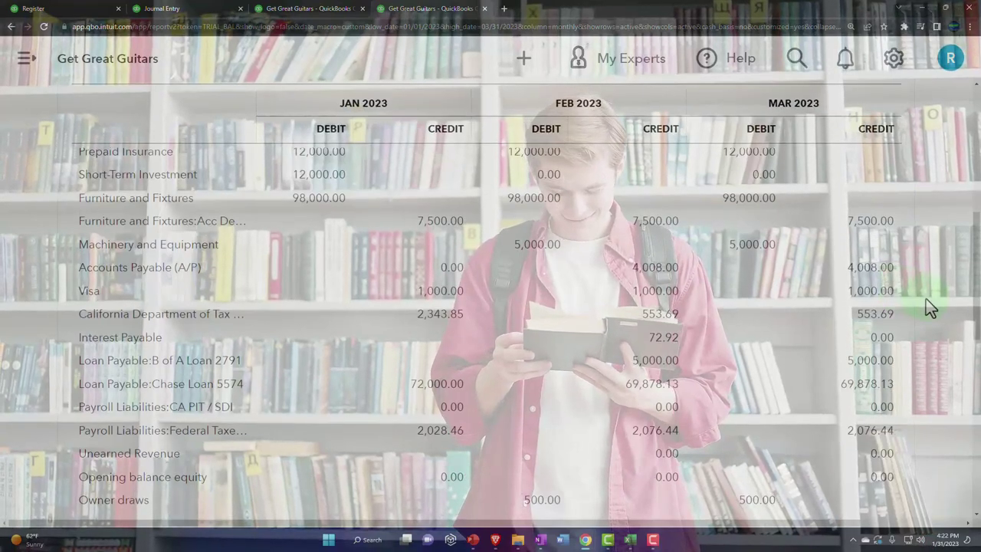
pyautogui.scroll(-1, 925, 299)
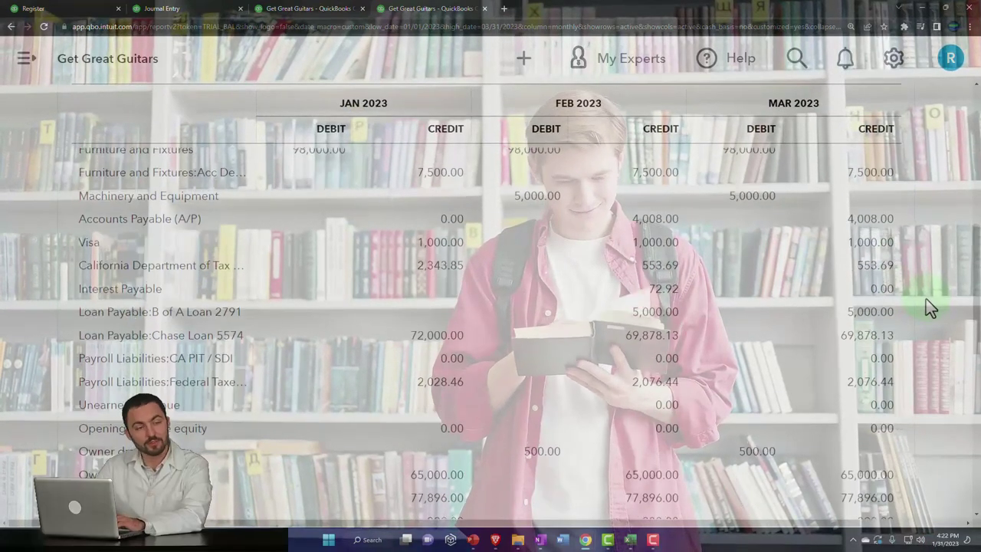
pyautogui.scroll(-1, 926, 299)
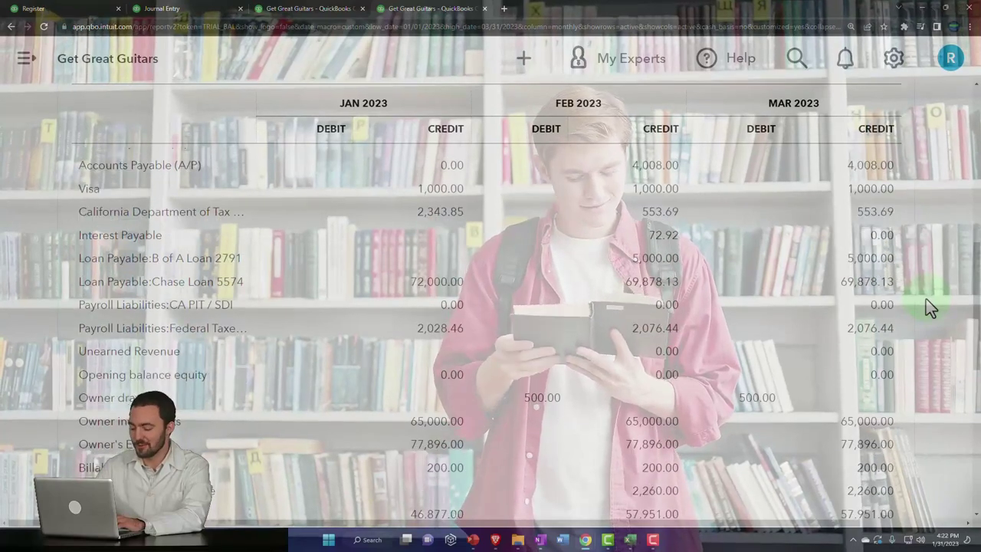
pyautogui.scroll(-3, 926, 299)
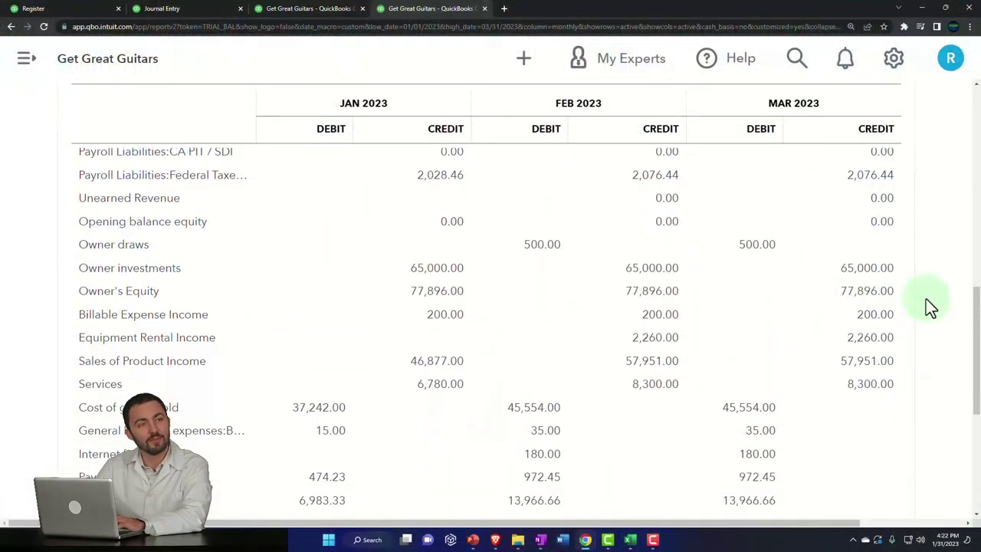
pyautogui.scroll(-3, 926, 301)
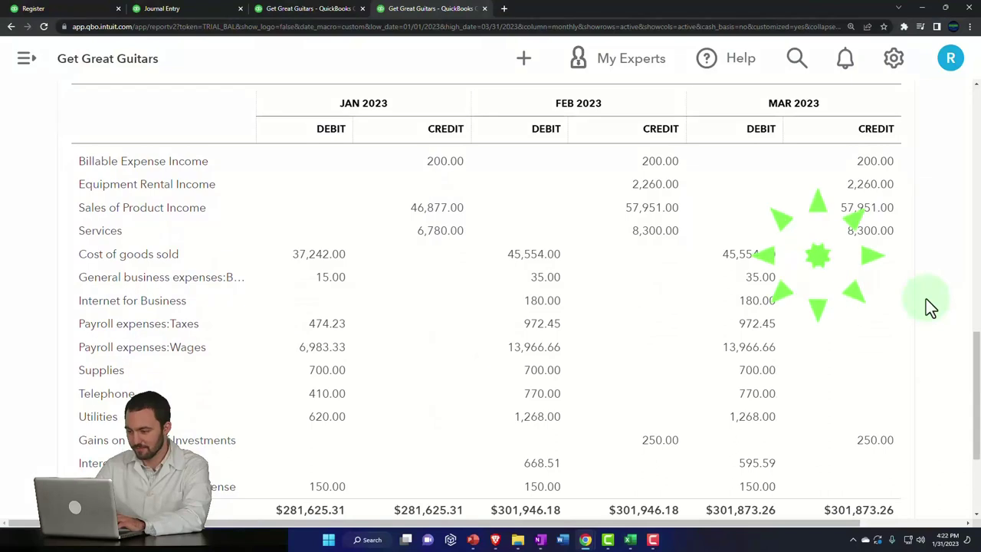
pyautogui.scroll(-1, 926, 300)
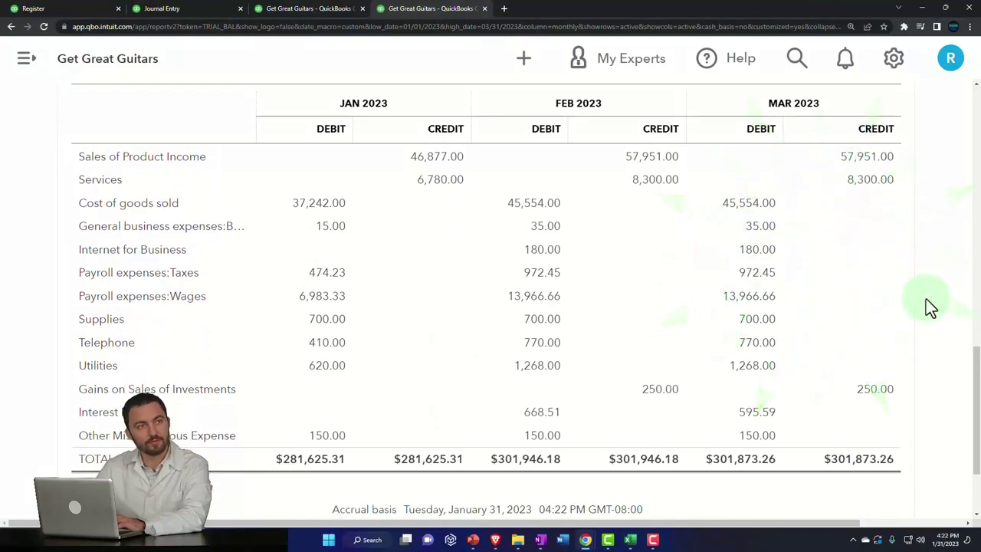